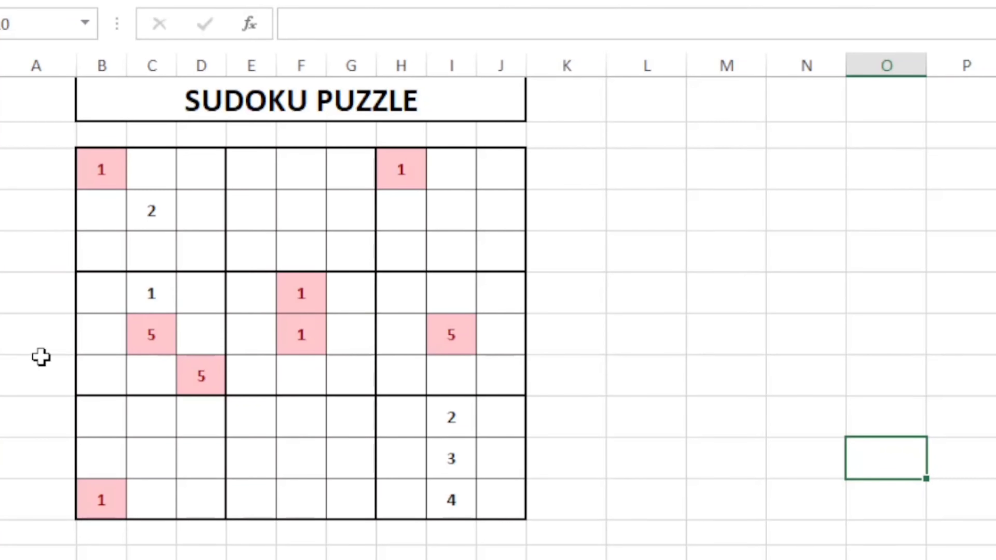
- Inspect individual cells and the full 9x9 grid of the finished example puzzle
left_click(204, 259)
left_click(230, 140)
left_click(642, 226)
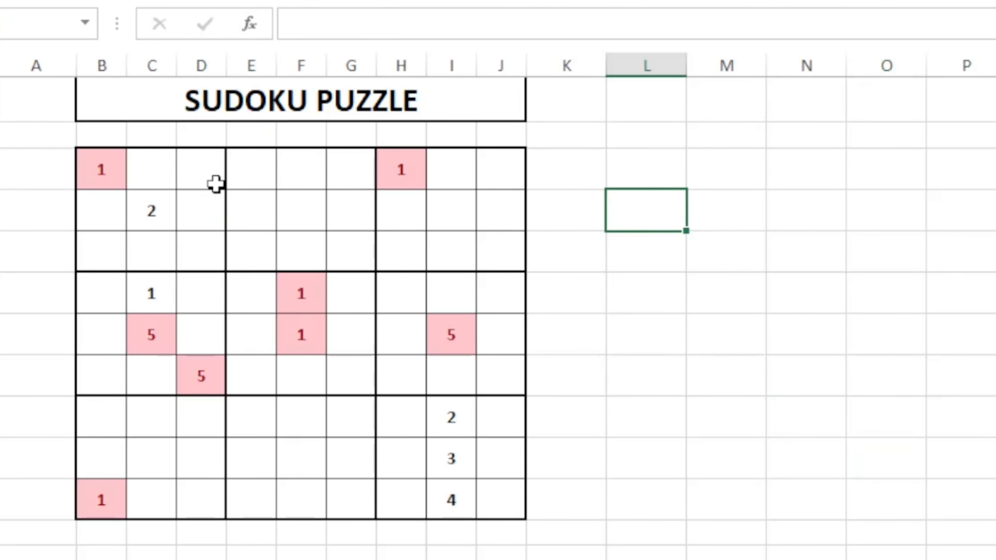
left_click_drag(108, 172, 495, 505)
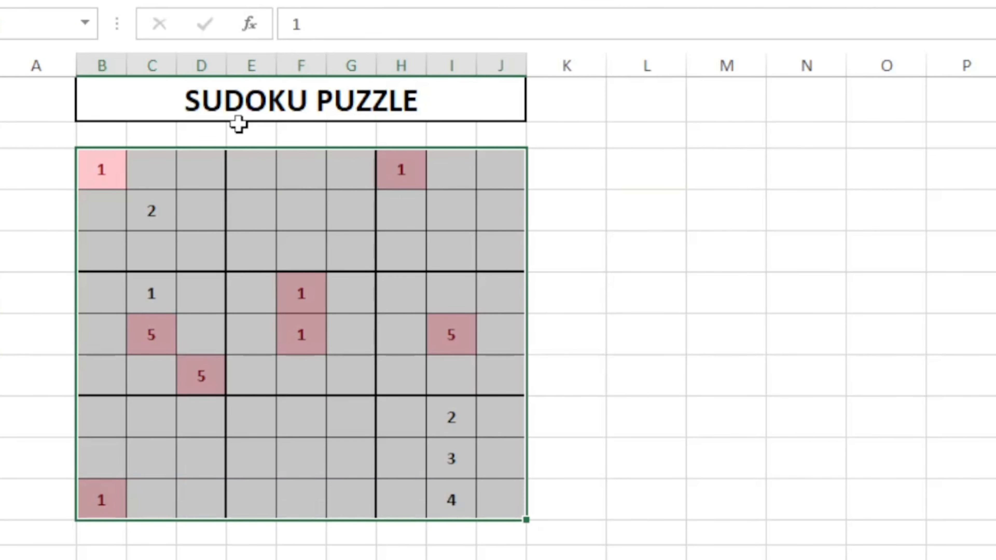
left_click(508, 343)
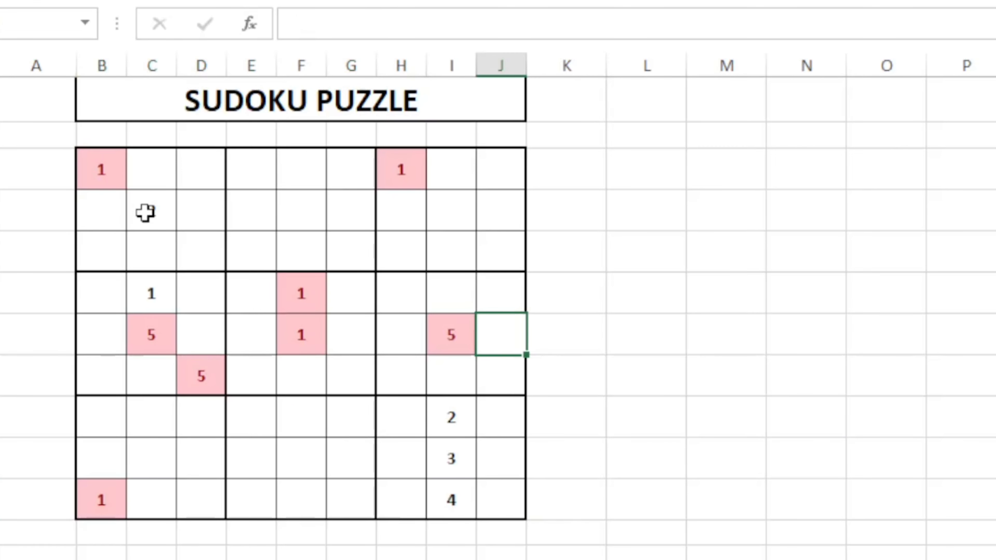
left_click(151, 177)
type("2")
left_click(422, 259)
left_click(338, 463)
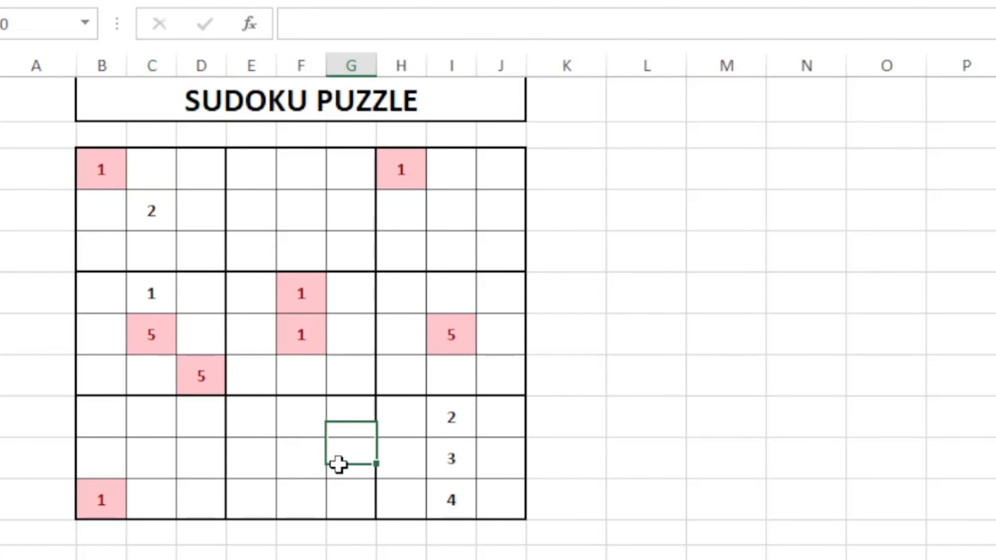
left_click(447, 495)
type("4")
left_click(300, 469)
left_click(132, 432)
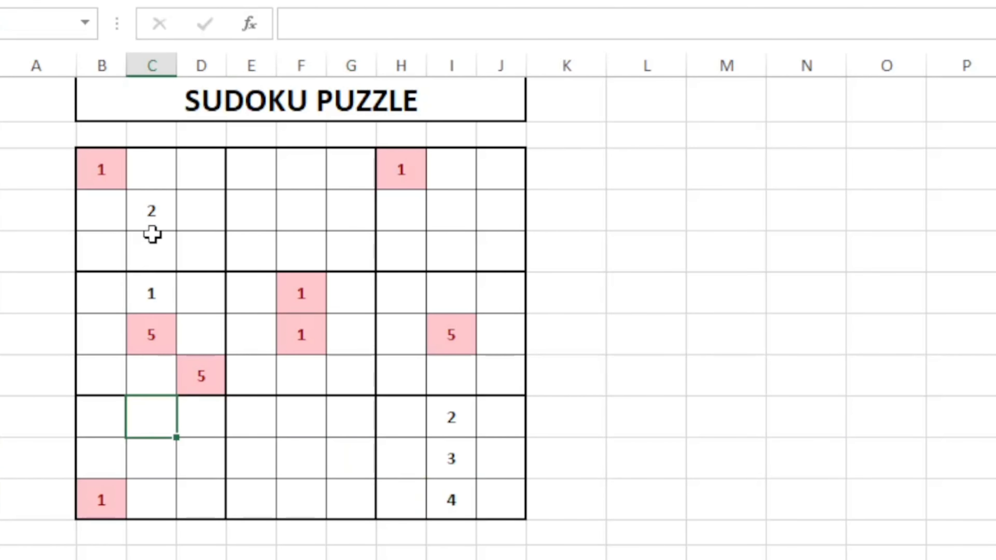
left_click(141, 204)
left_click(353, 212)
left_click(420, 253)
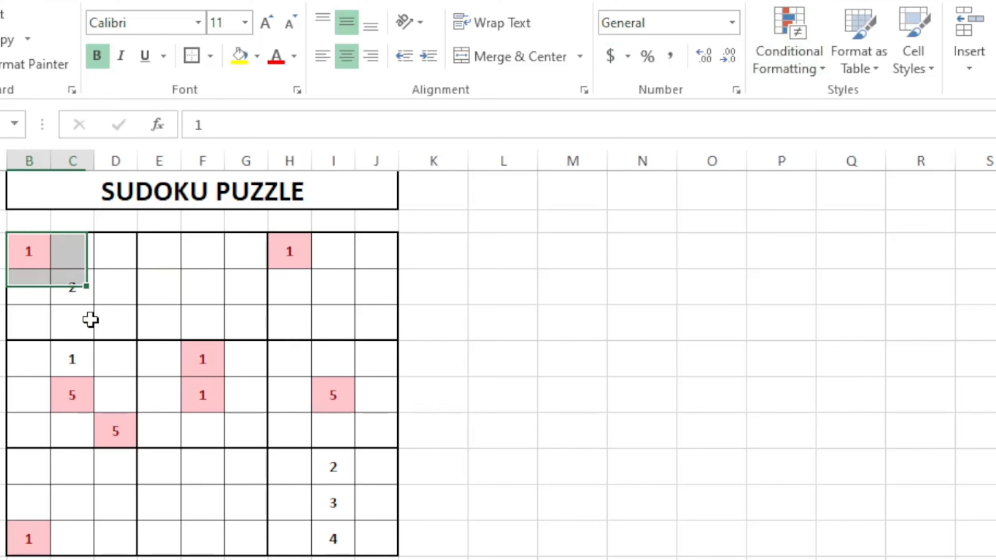
- Reselect the example grid and check cells in column F, row 4 and column J
left_click_drag(39, 248, 383, 538)
left_click(220, 319)
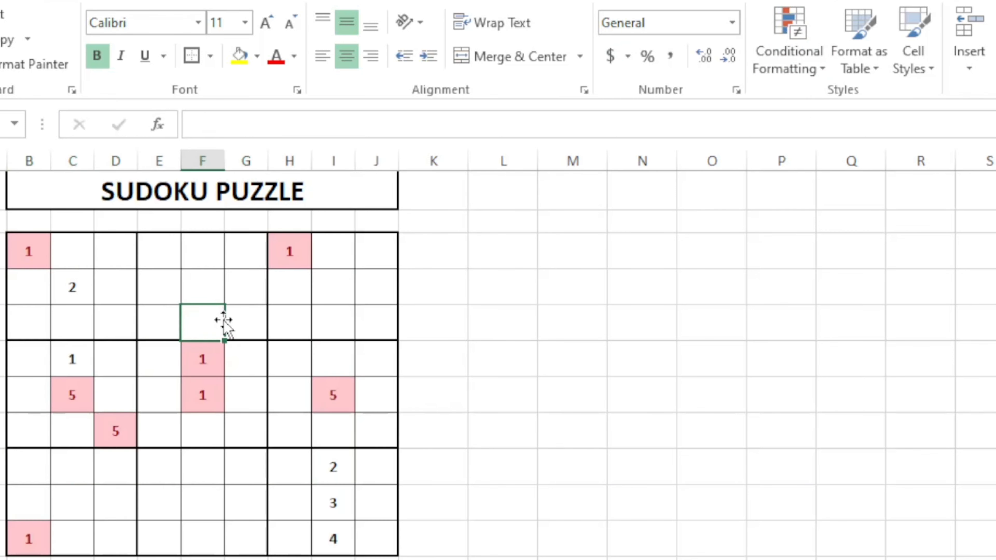
left_click(305, 338)
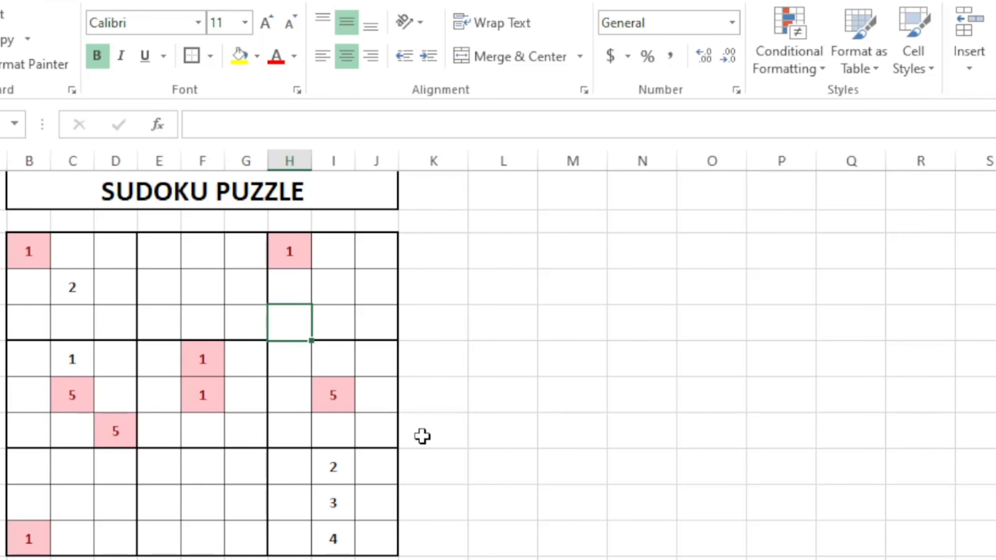
left_click(210, 500)
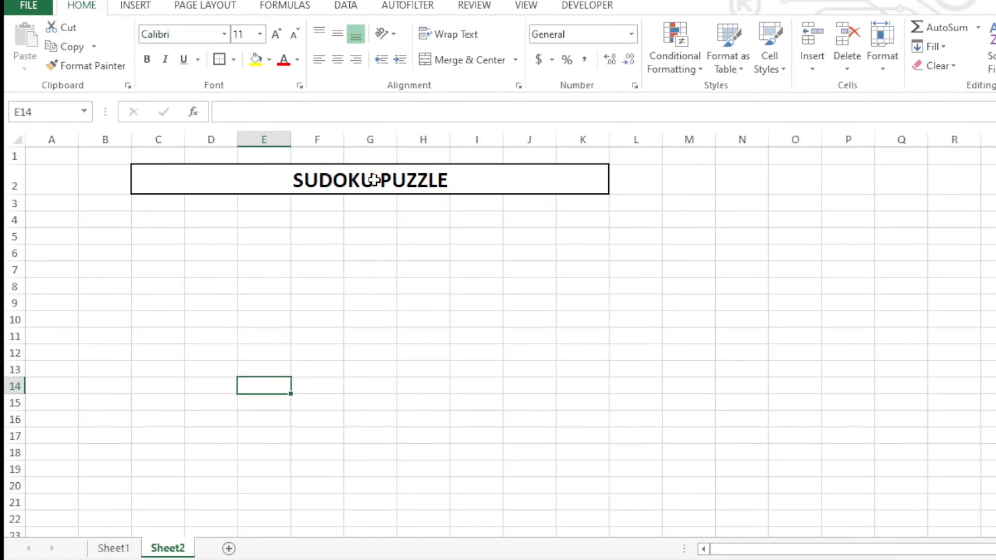
left_click(166, 219)
left_click(252, 223)
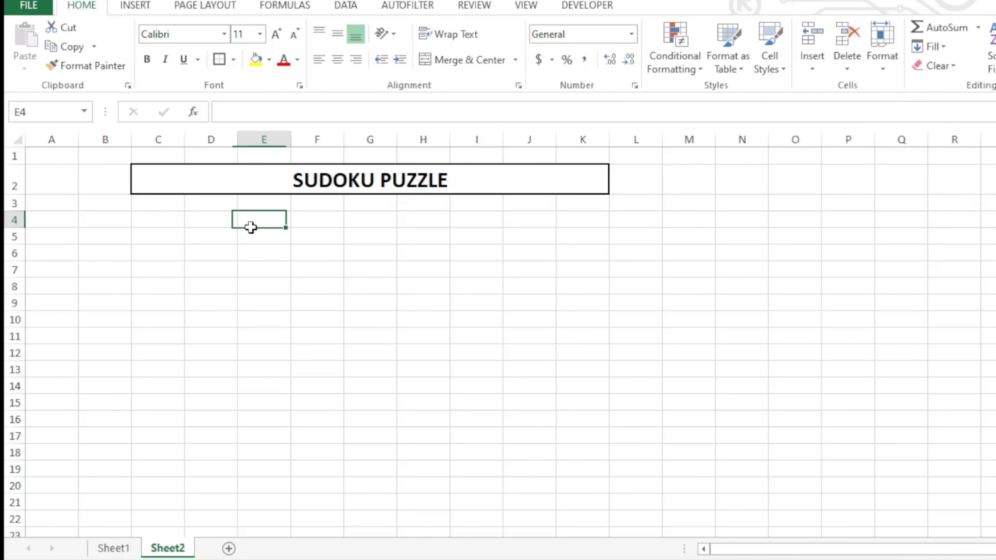
left_click(337, 215)
left_click(428, 214)
left_click_drag(550, 199, 508, 235)
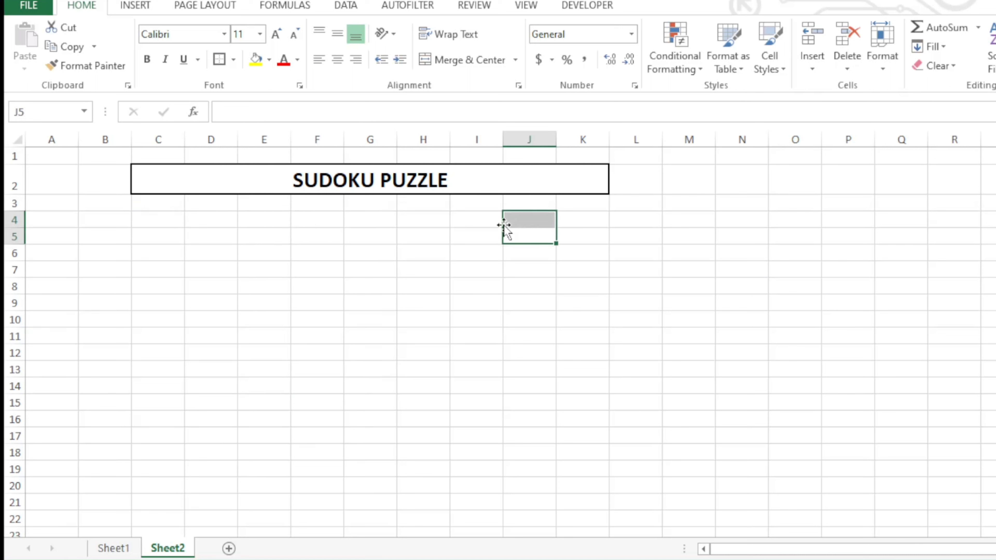
- Starting at C4, extend the selection with Shift+arrows toward K12
left_click(166, 222)
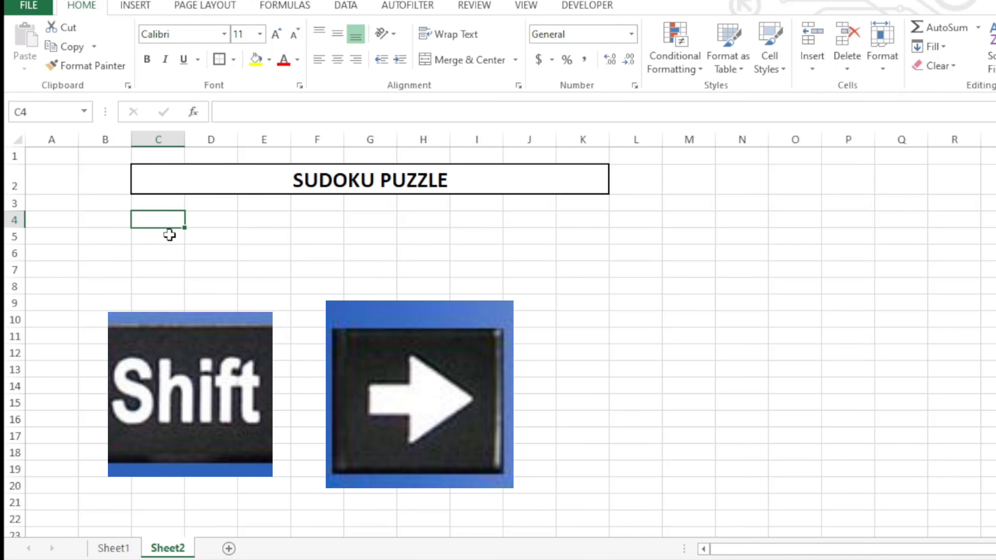
key("shift+Right")
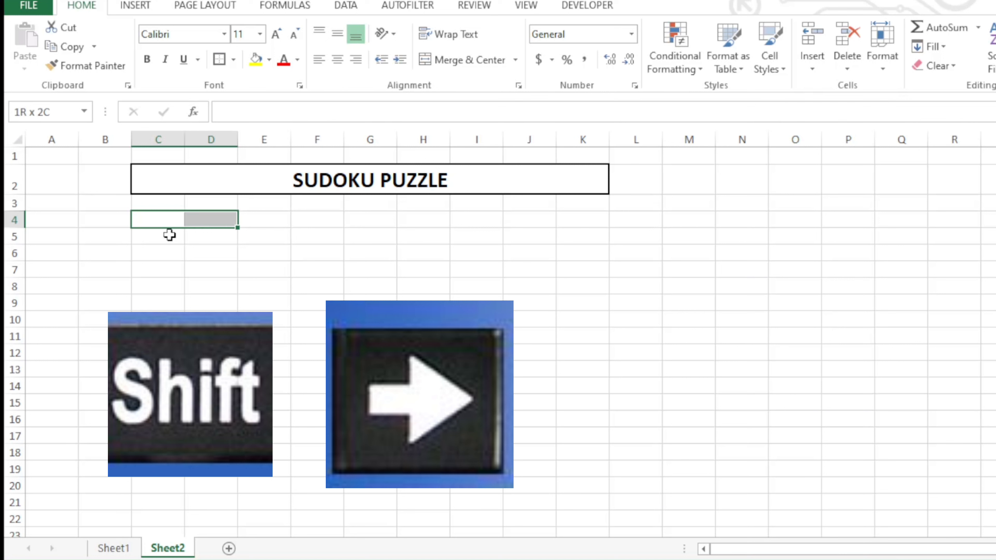
key("shift+Right")
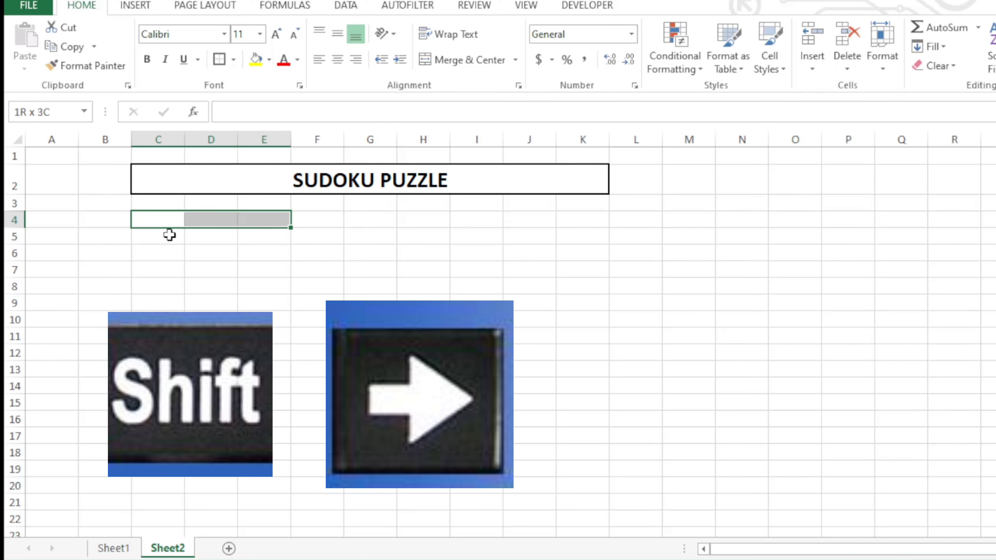
key("shift+Right")
key("shift+Right")
key("shift+Right")
key("shift+Right")
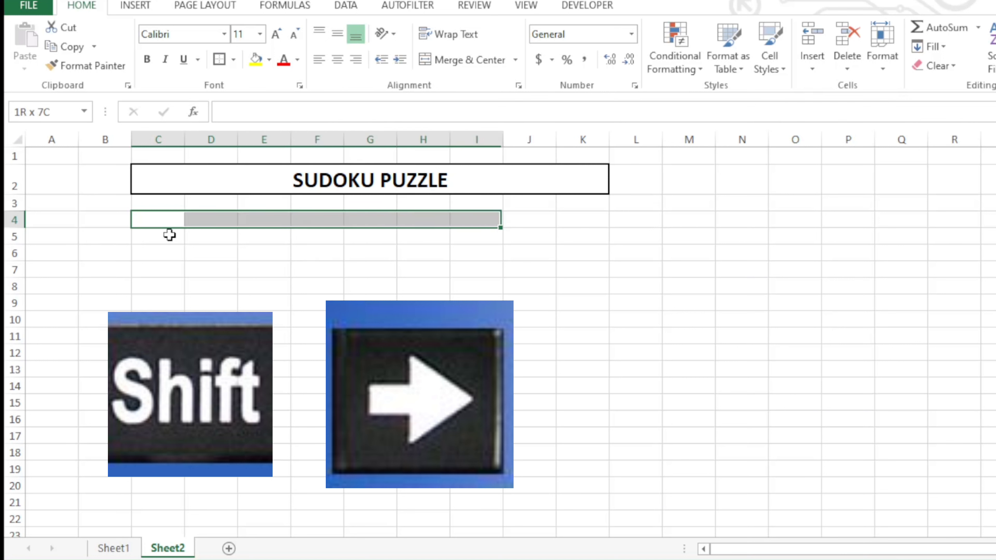
key("shift+Right")
key("shift+Right")
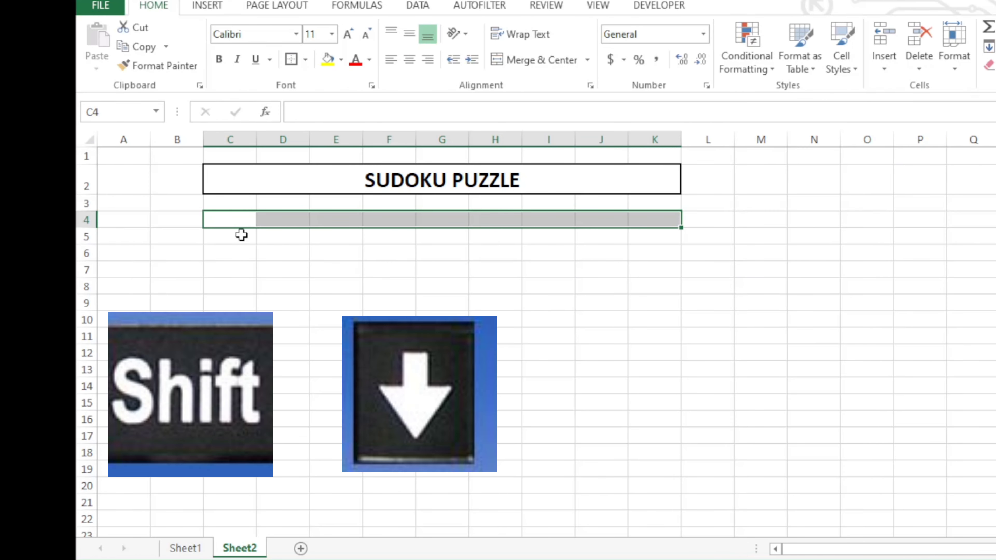
key("shift+Down")
key("shift+Down")
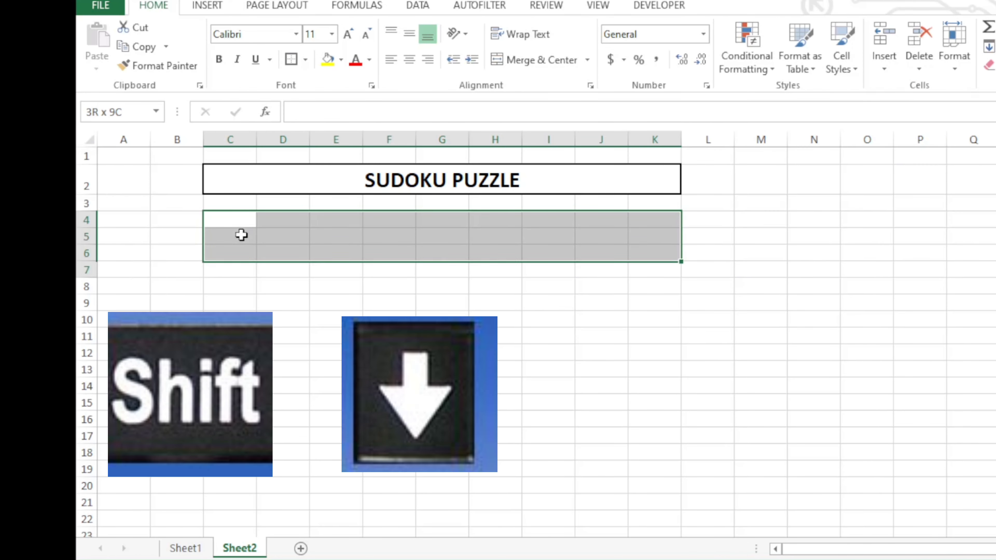
key("shift+Down")
key("shift+Down")
key("shift+Down")
key("shift+Down")
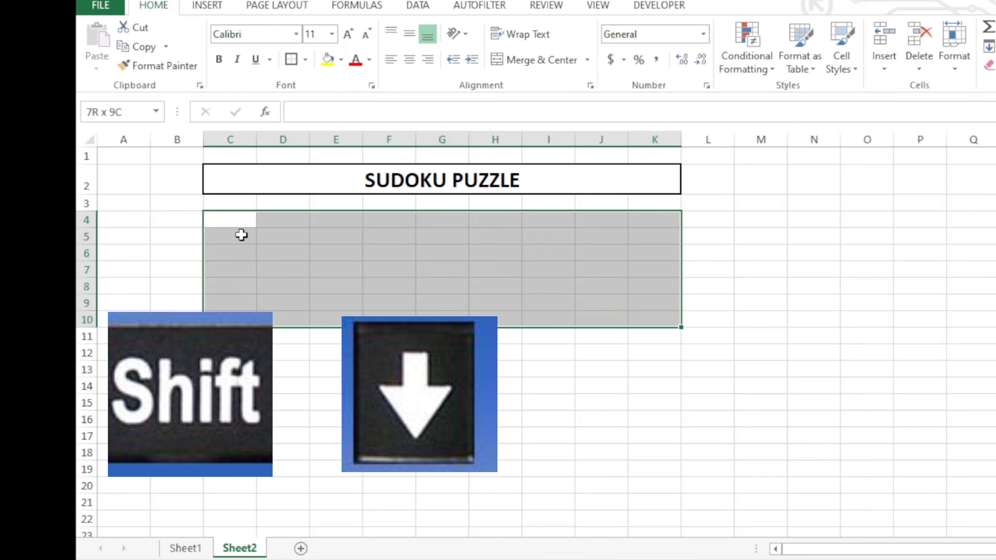
key("shift+Down")
key("shift+Down")
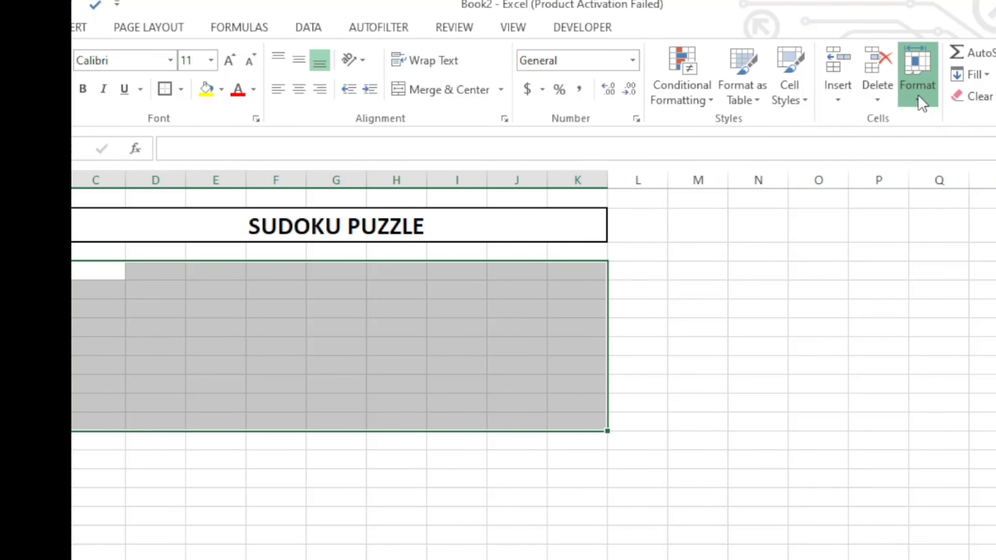
- Set the row height of the grid rows to 25
left_click(918, 94)
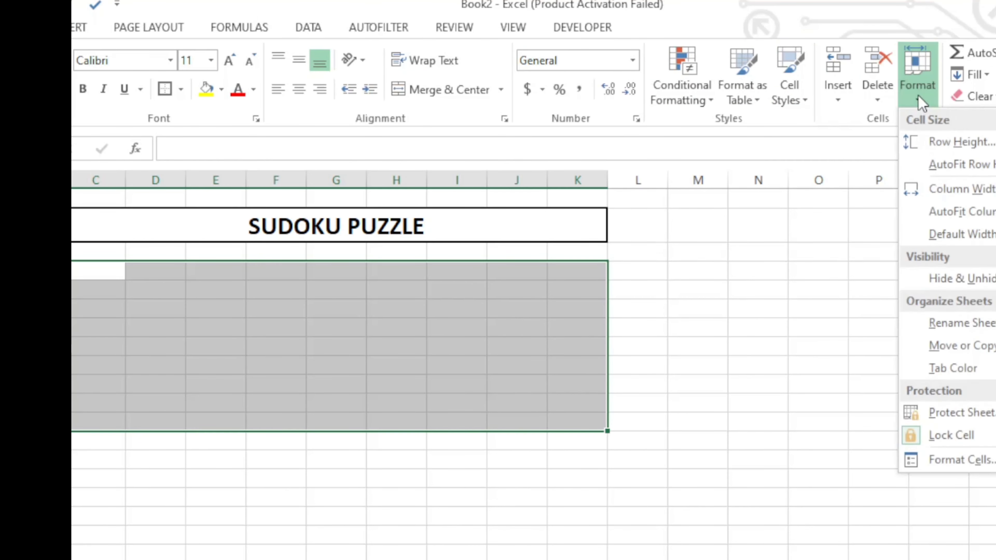
left_click(940, 142)
type("25")
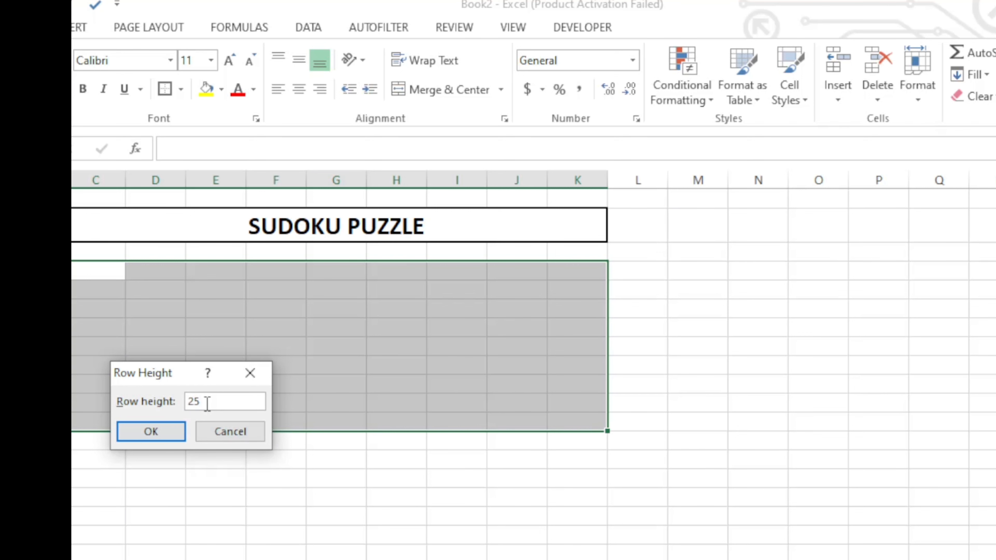
left_click(140, 438)
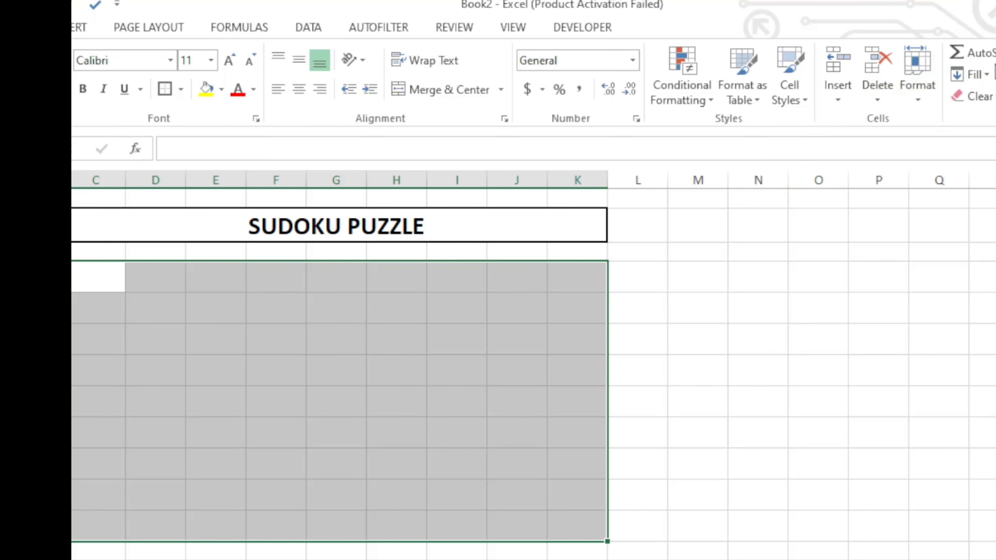
- Set the width of columns C–K to 5
left_click(926, 104)
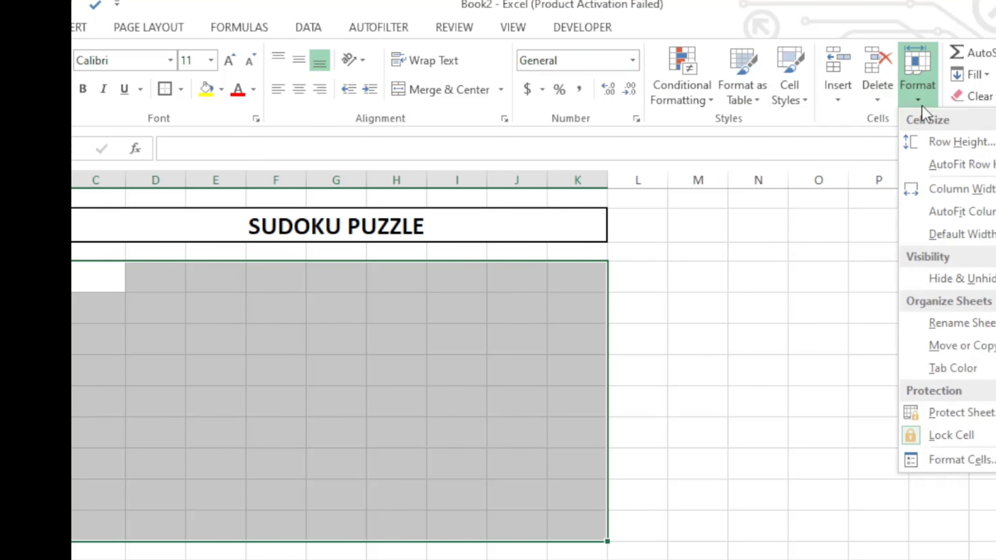
left_click(948, 194)
type("5")
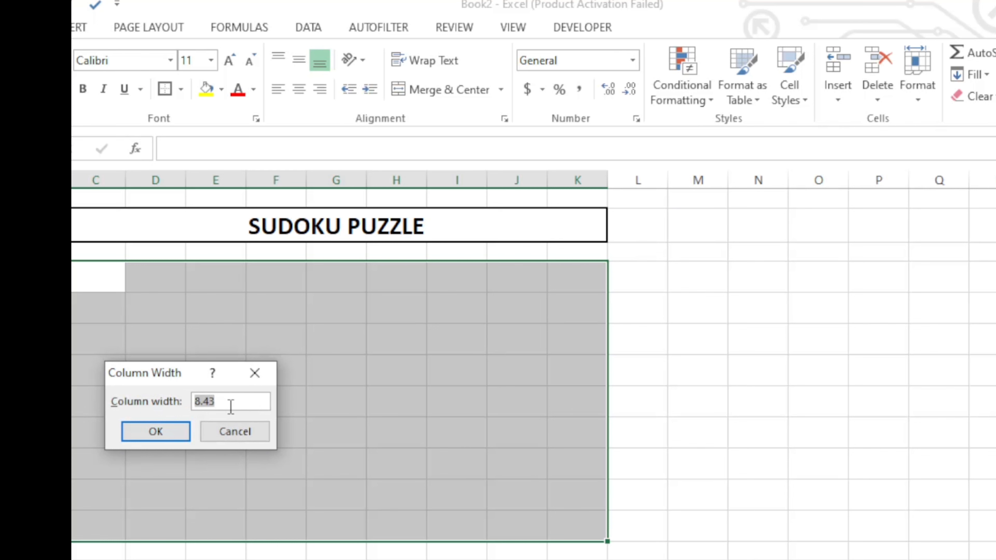
left_click(180, 434)
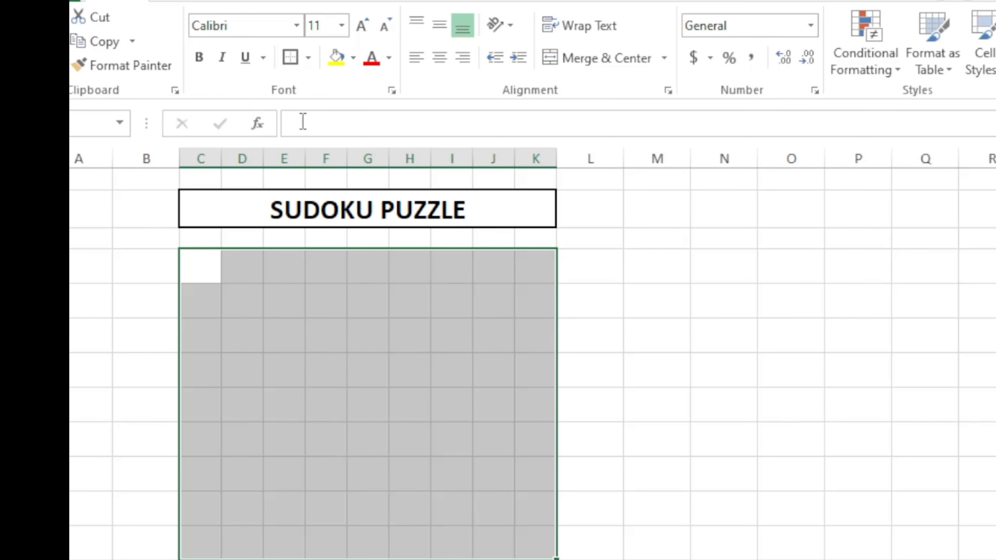
- Give every grid cell a thin border and the whole grid a thick outline
left_click(309, 58)
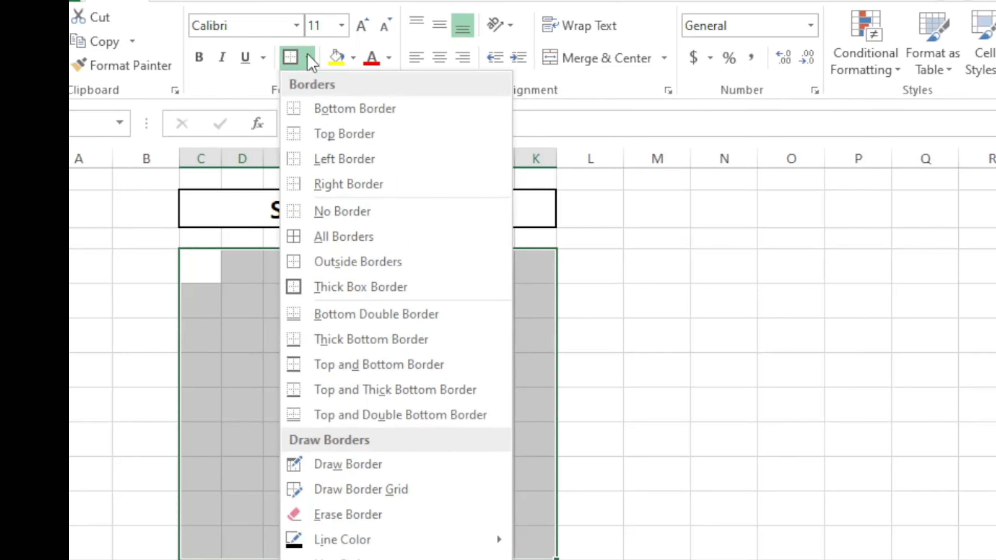
left_click(327, 238)
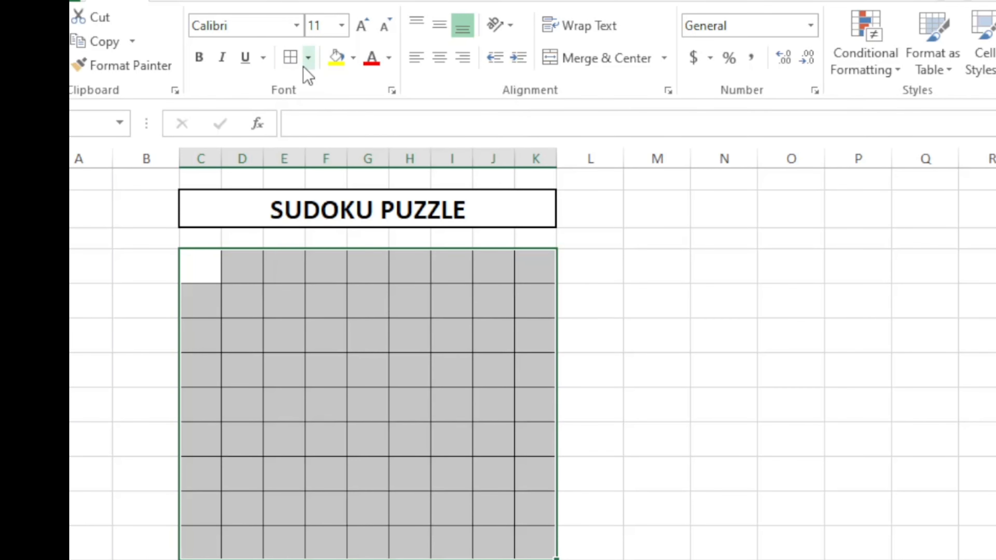
left_click(308, 58)
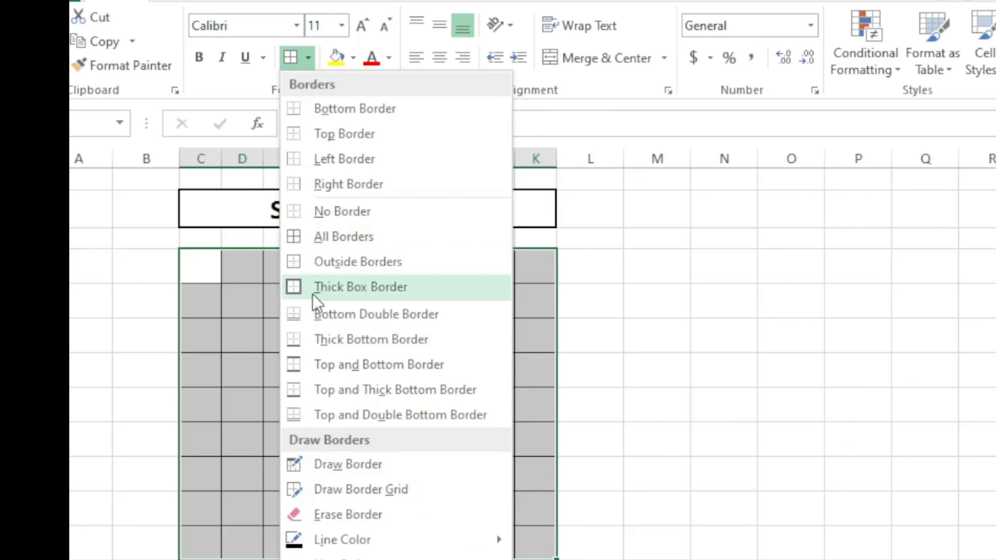
left_click(367, 291)
left_click(335, 364)
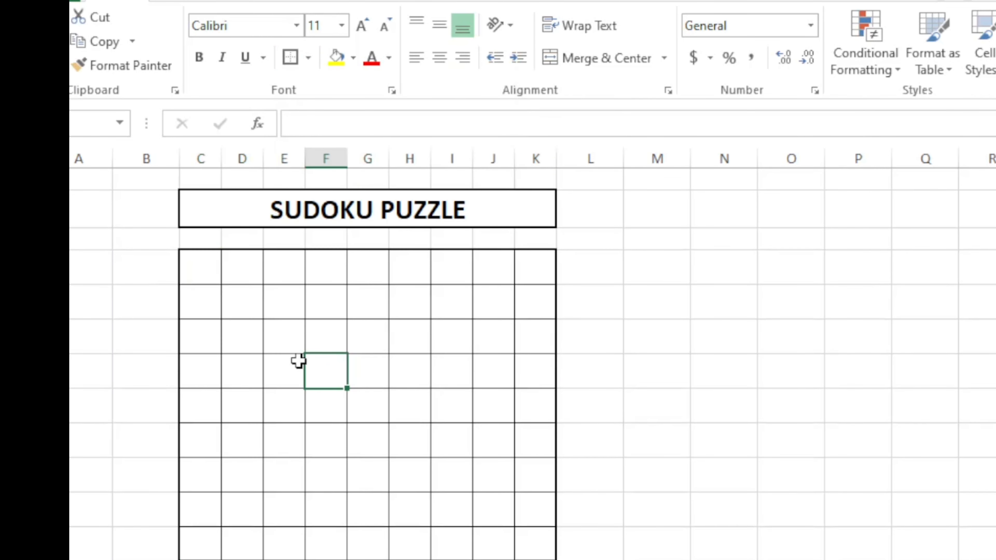
- Apply a Thick Box Border to each top block: C4:E6, F4:H6 and I4:K6
left_click_drag(212, 278, 273, 342)
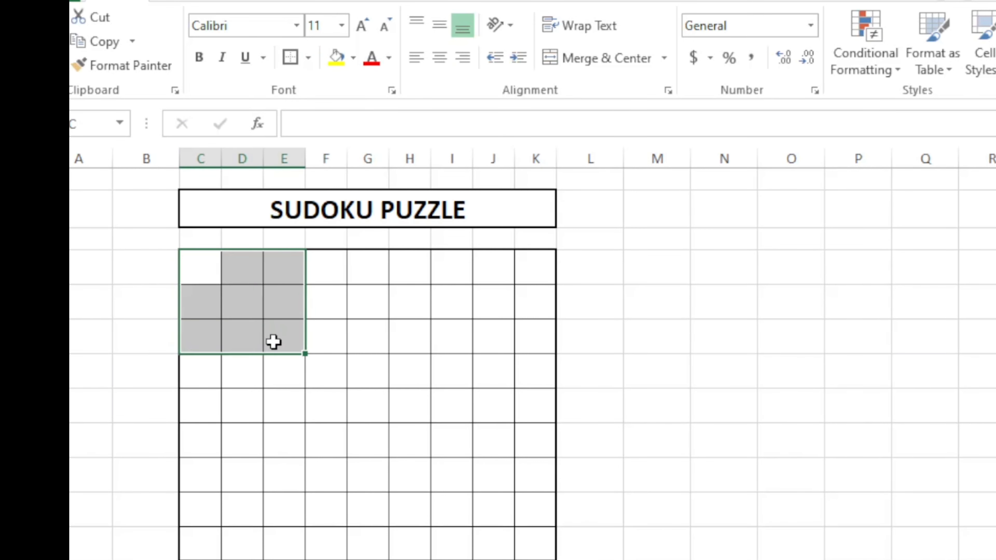
left_click(399, 372)
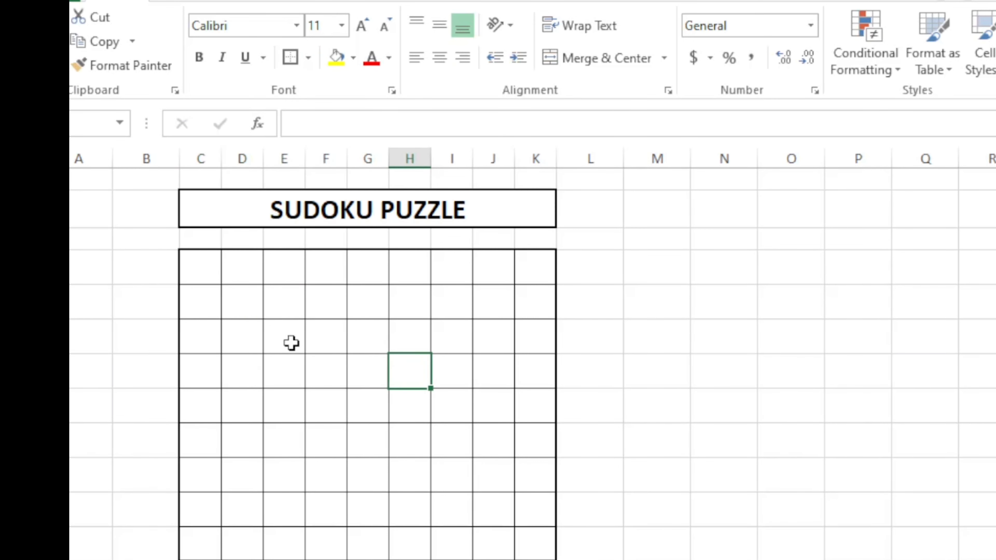
left_click_drag(209, 271, 271, 346)
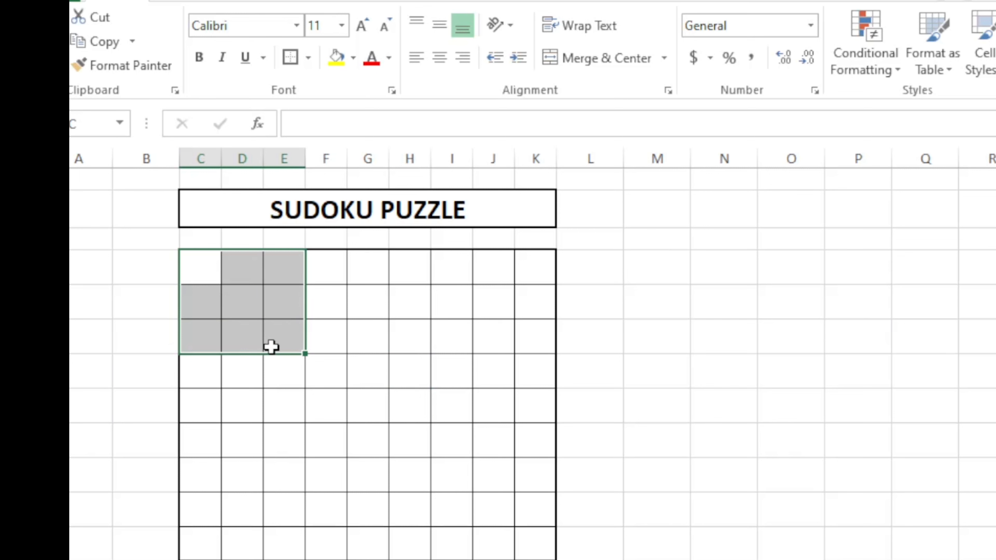
left_click(290, 59)
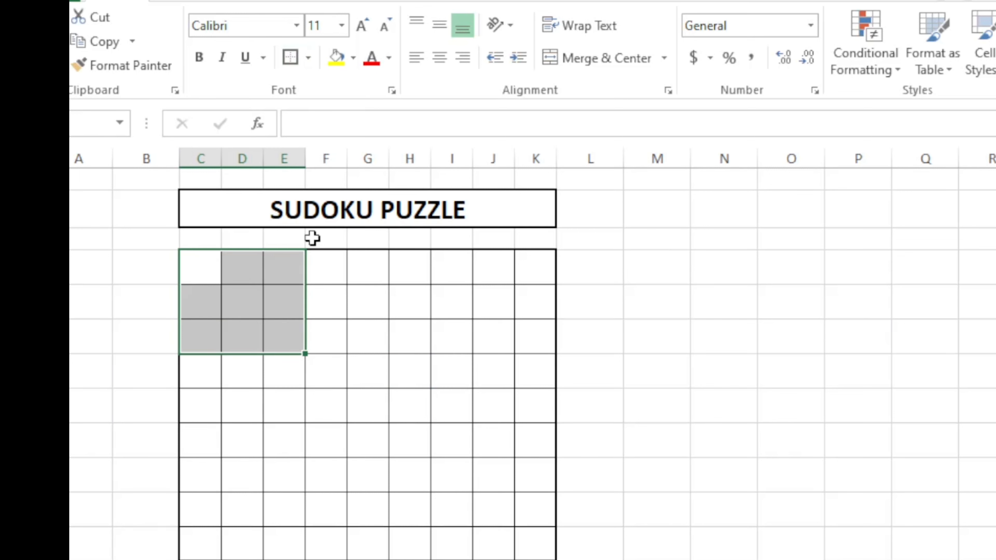
left_click(358, 341)
left_click_drag(327, 278, 398, 338)
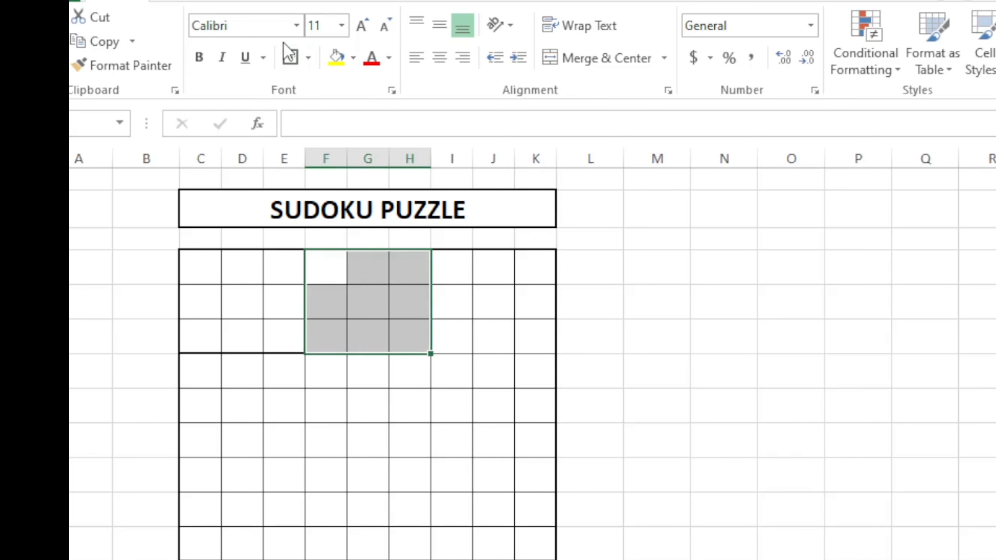
key("F4")
left_click(450, 357)
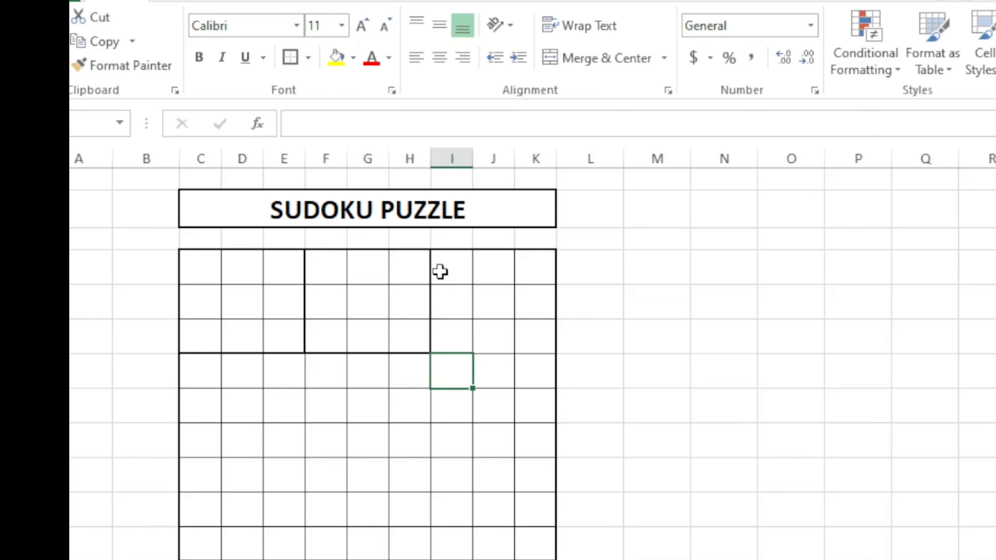
mouse_move(441, 275)
left_mouse_down()
mouse_move(478, 349)
mouse_move(521, 343)
left_mouse_up()
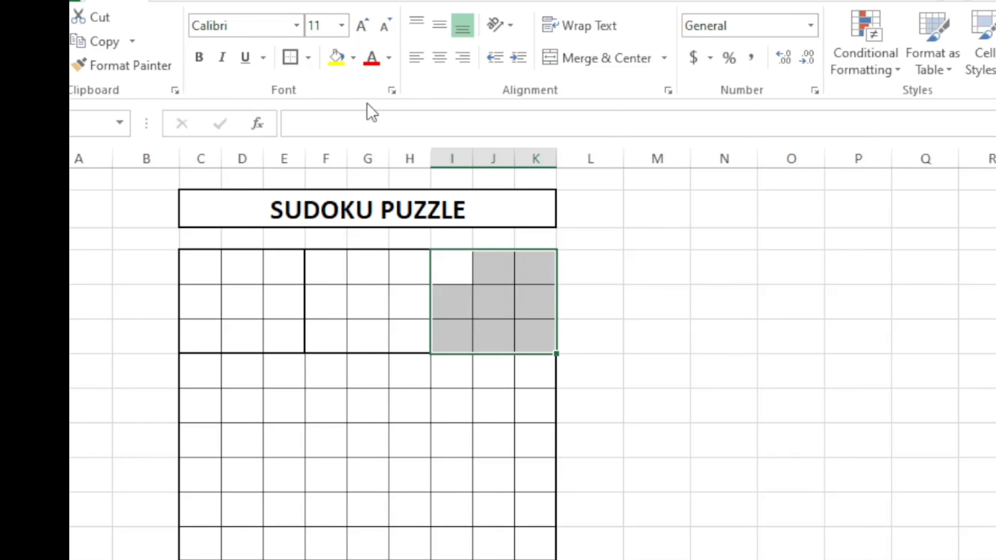
left_click(291, 59)
left_click(376, 378)
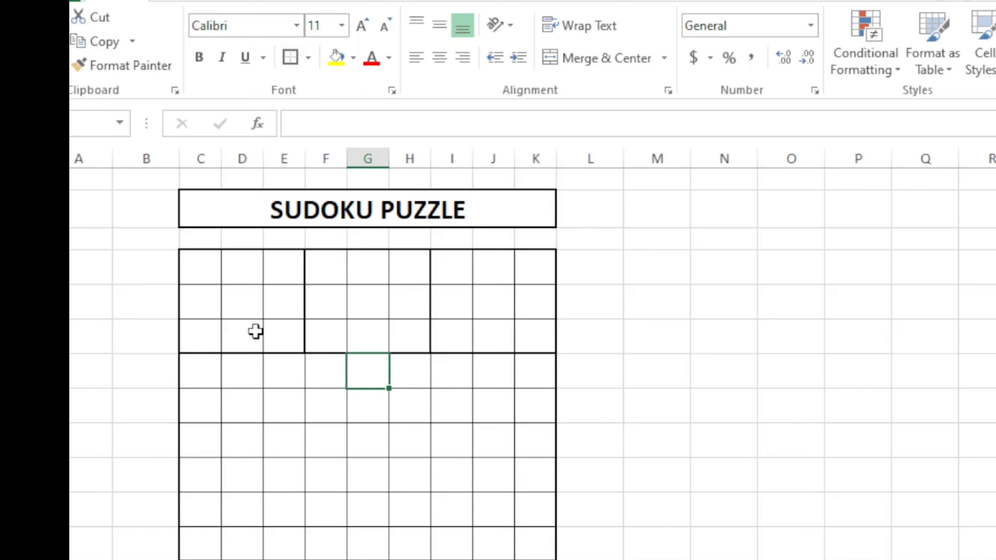
left_click_drag(205, 267, 283, 337)
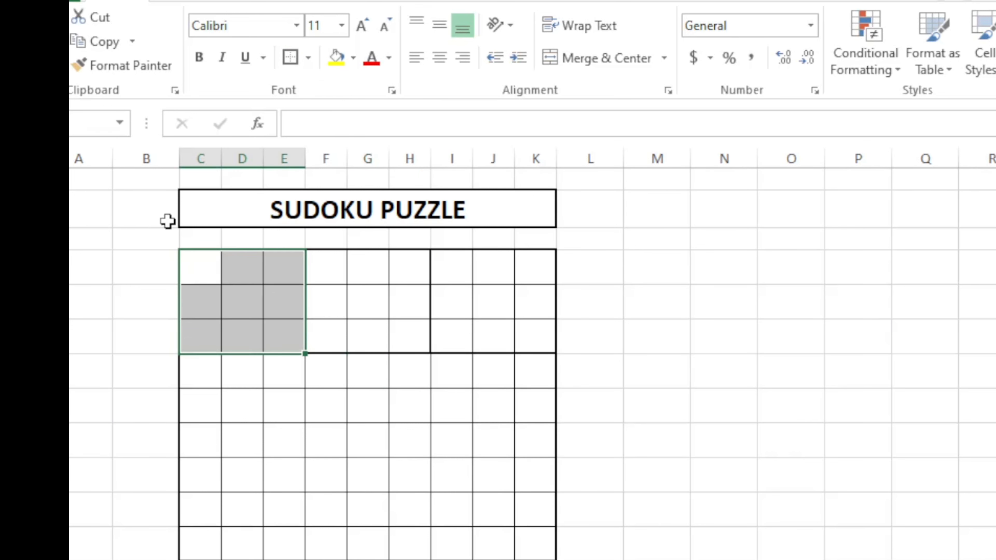
- Use Format Painter to copy the top-left block's thick outline onto the remaining blocks
left_click(134, 70)
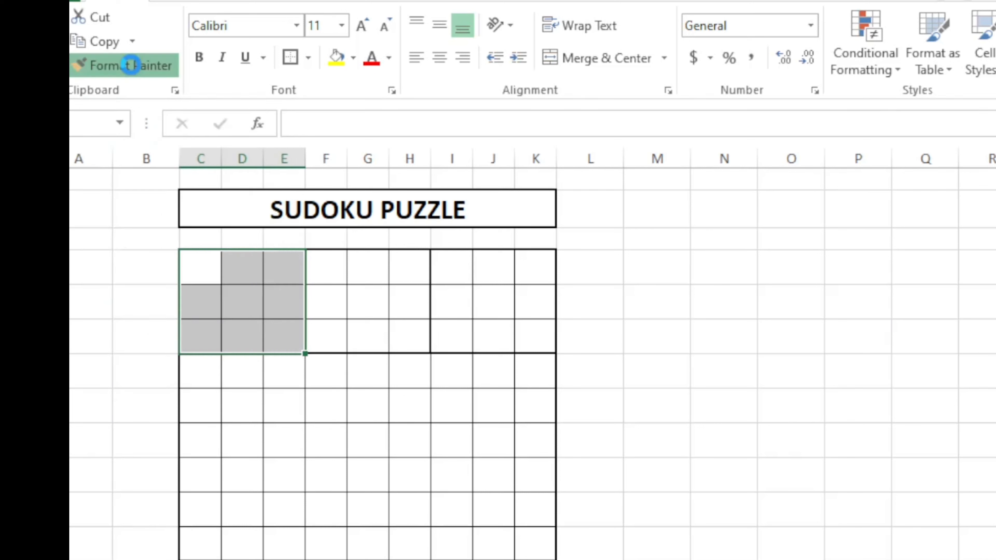
left_click(205, 375)
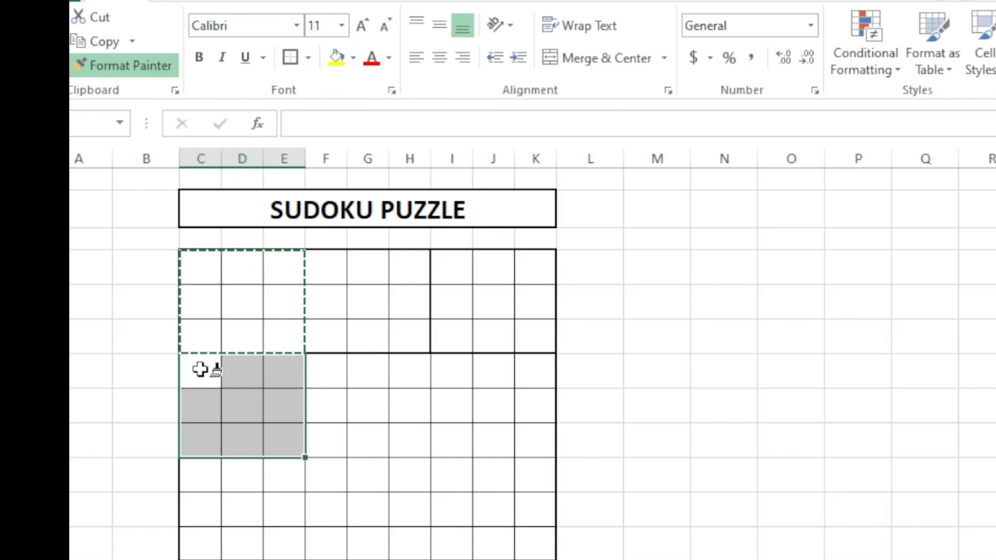
left_click(334, 376)
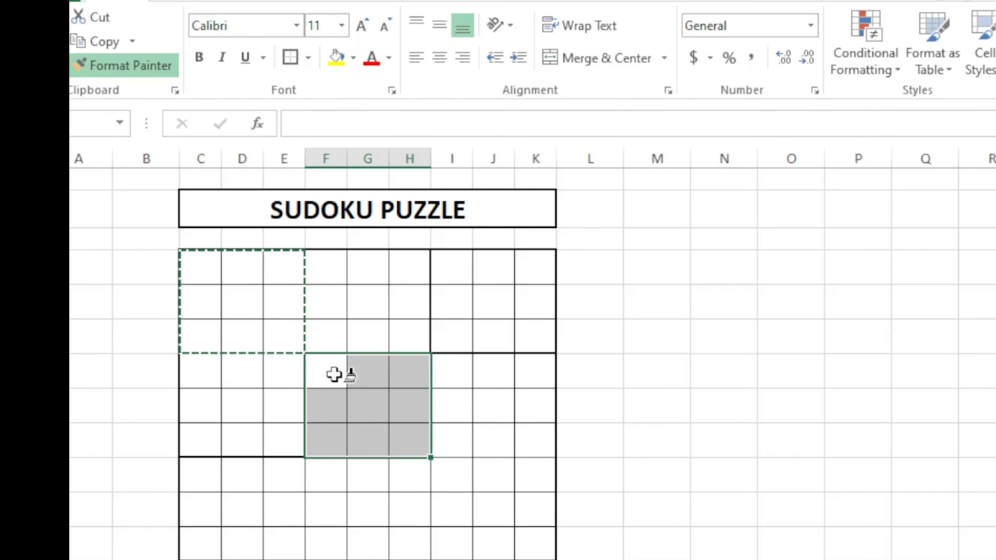
left_click(456, 369)
left_click(204, 476)
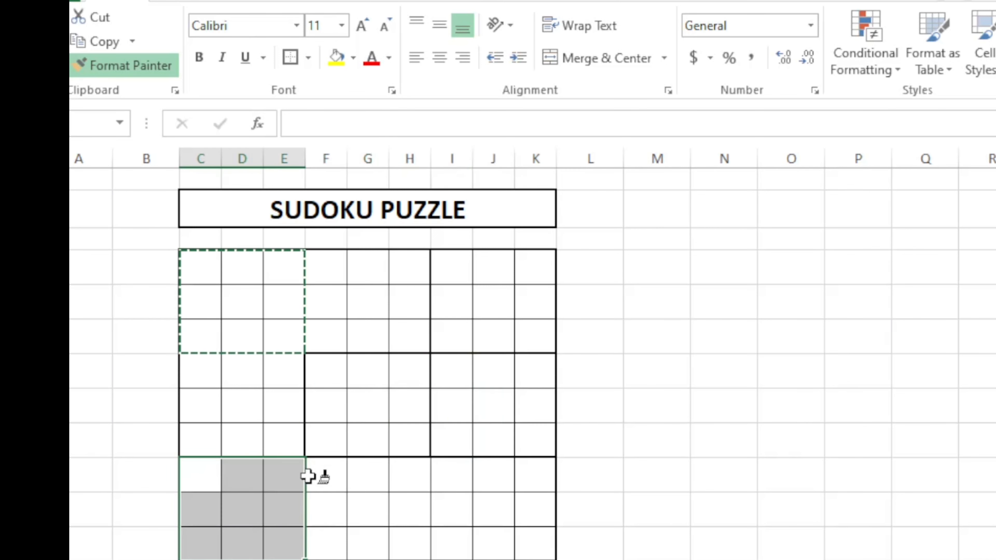
left_click(324, 473)
left_click(453, 475)
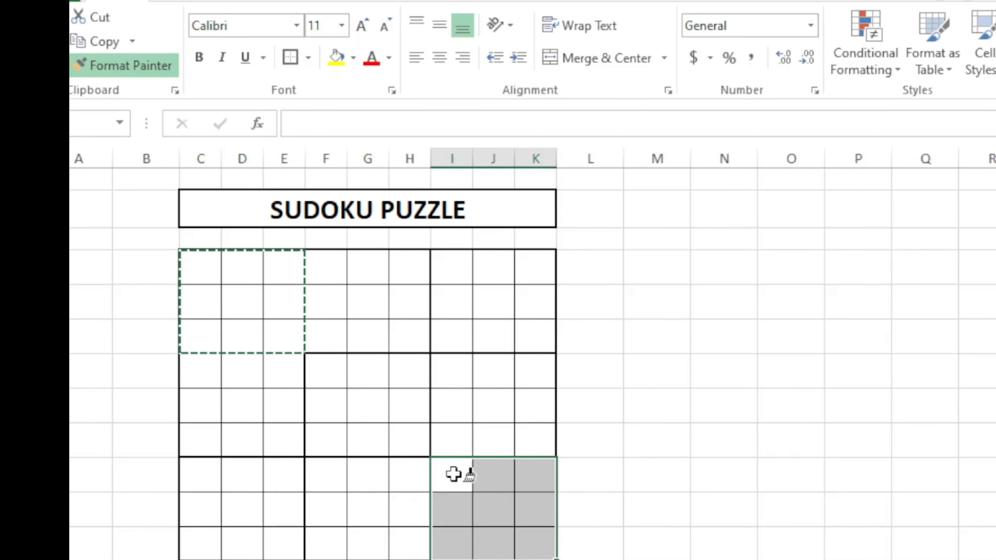
key("Escape")
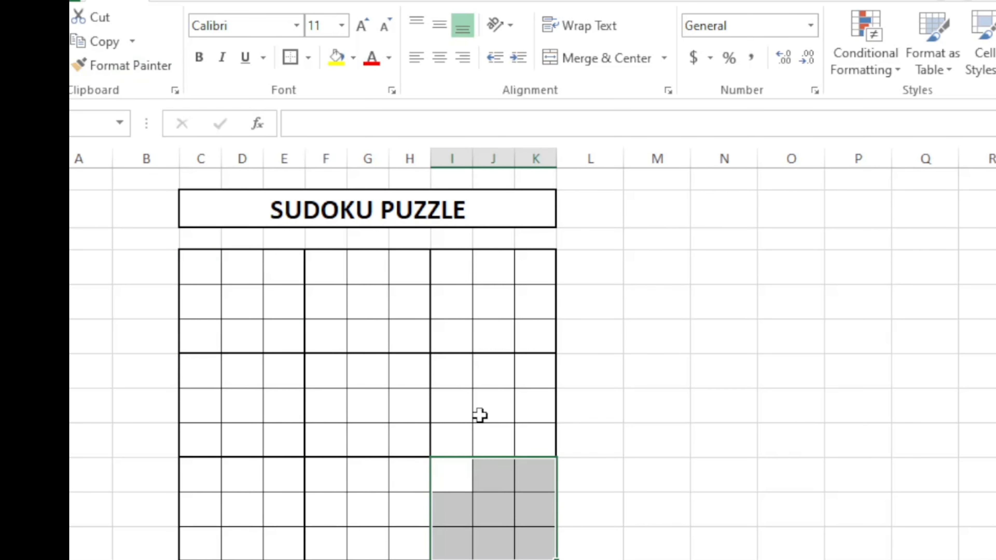
left_click(480, 415)
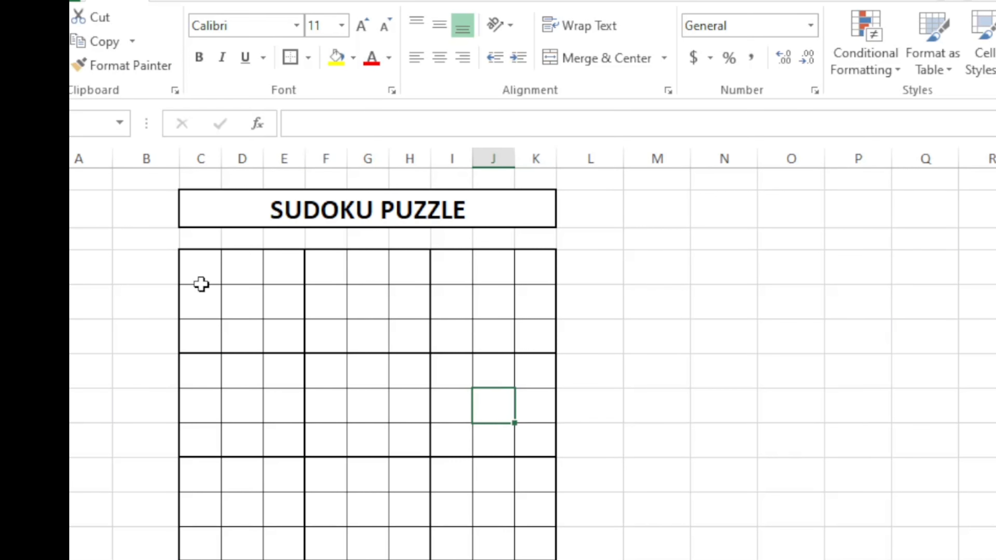
- Click through cells across the blocks to check the new outlines
left_click(208, 277)
left_click(243, 277)
left_click(284, 278)
left_click(260, 351)
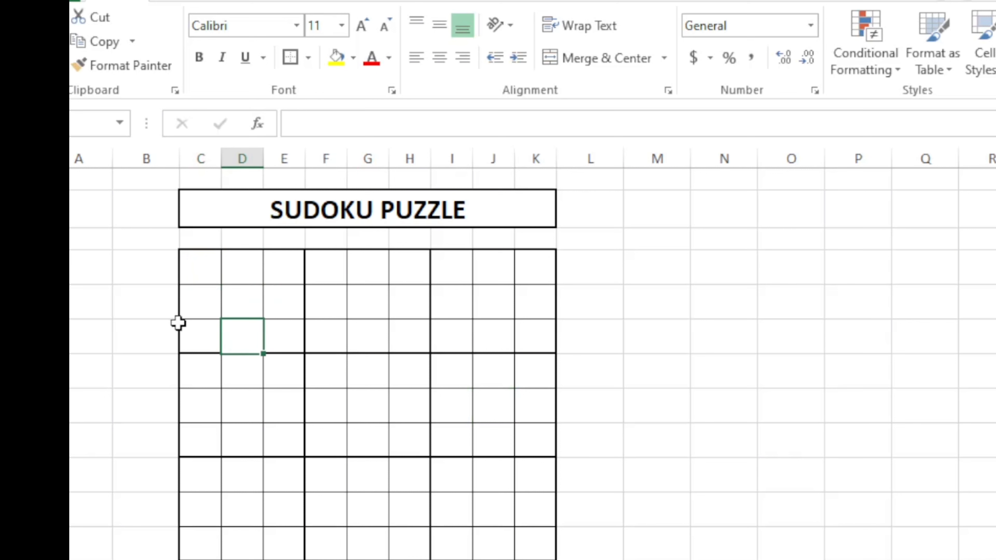
left_click(200, 271)
left_click(271, 275)
left_click(227, 330)
left_click(330, 259)
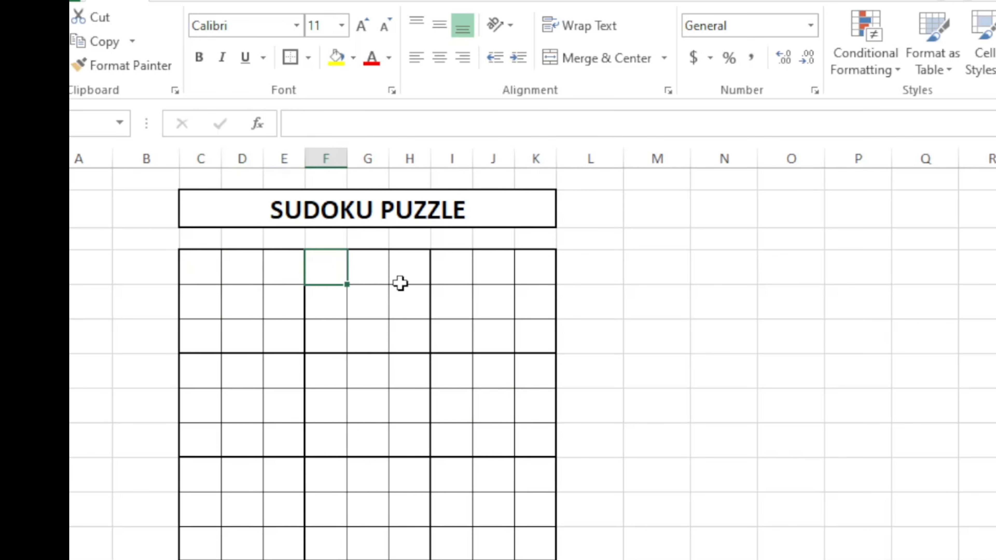
left_click(411, 275)
left_click(474, 407)
left_click(484, 488)
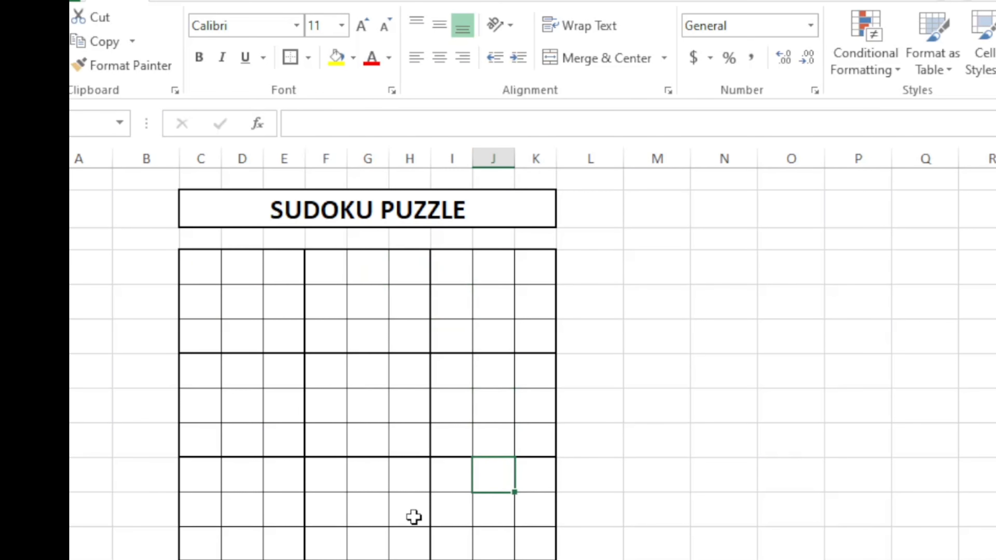
- Enter a sample 5 in column G of the grid's second row
left_click(431, 485)
left_click(371, 309)
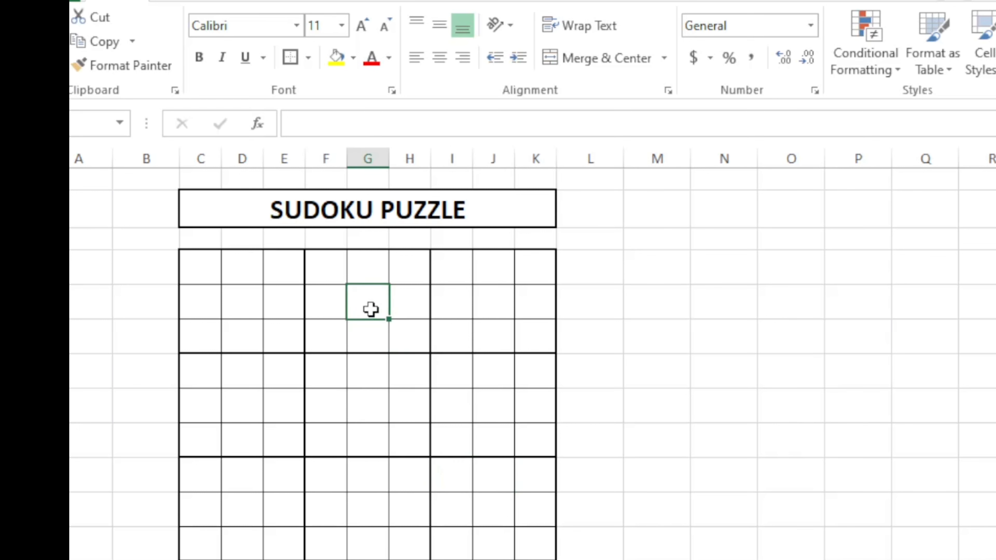
type("5")
left_click_drag(445, 536, 429, 513)
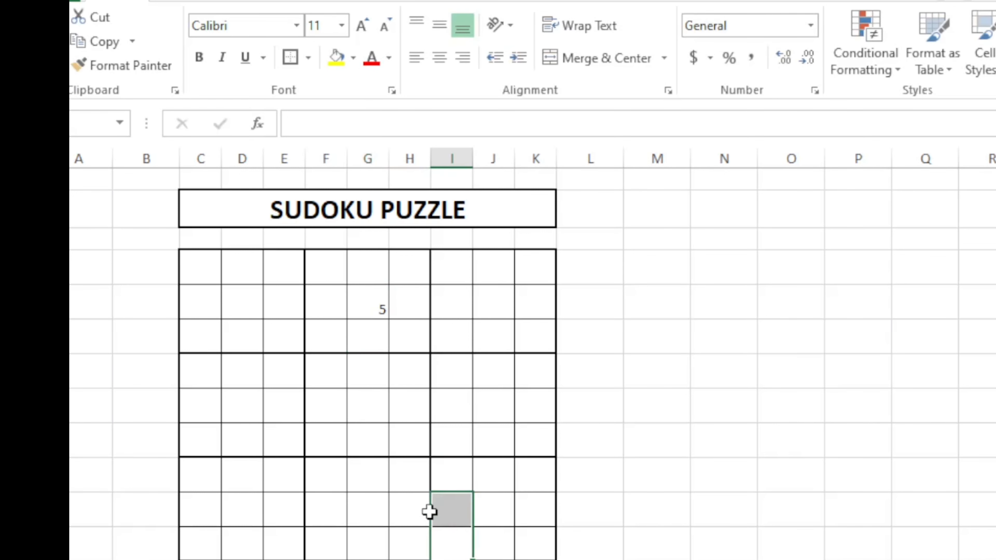
left_click(393, 309)
left_click(456, 345)
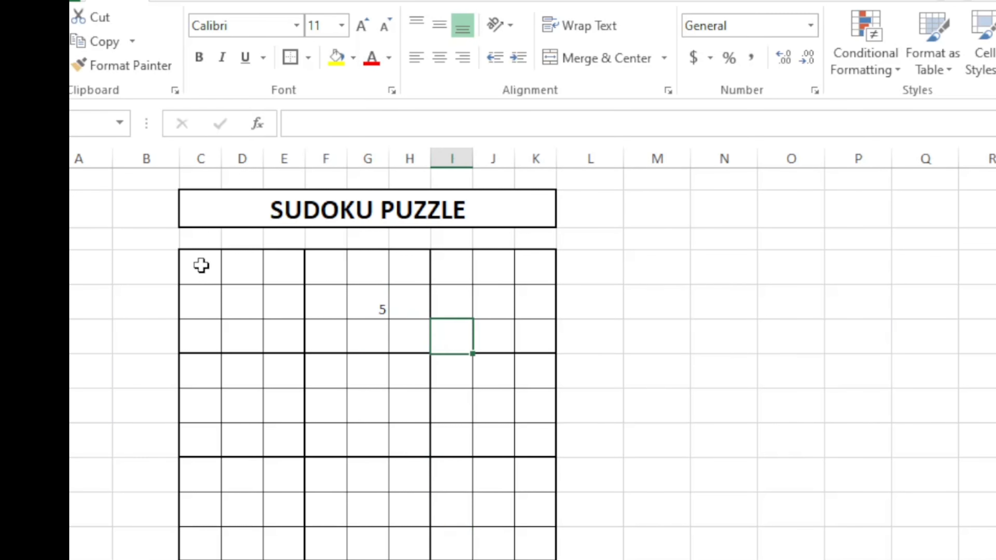
- Make the whole grid centred horizontally and vertically, bold, at font size 15
mouse_move(200, 264)
left_mouse_down()
mouse_move(402, 348)
mouse_move(541, 545)
left_mouse_up()
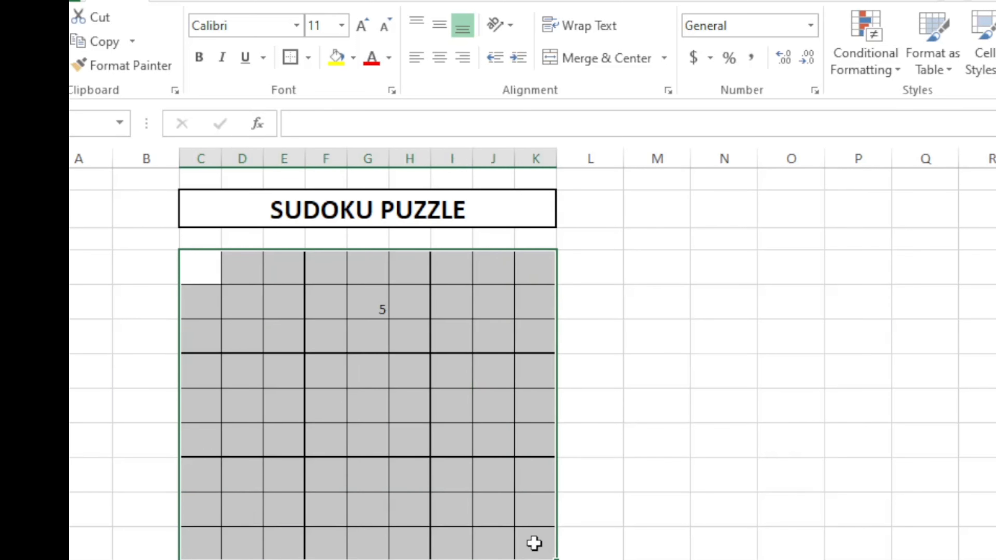
left_click(439, 58)
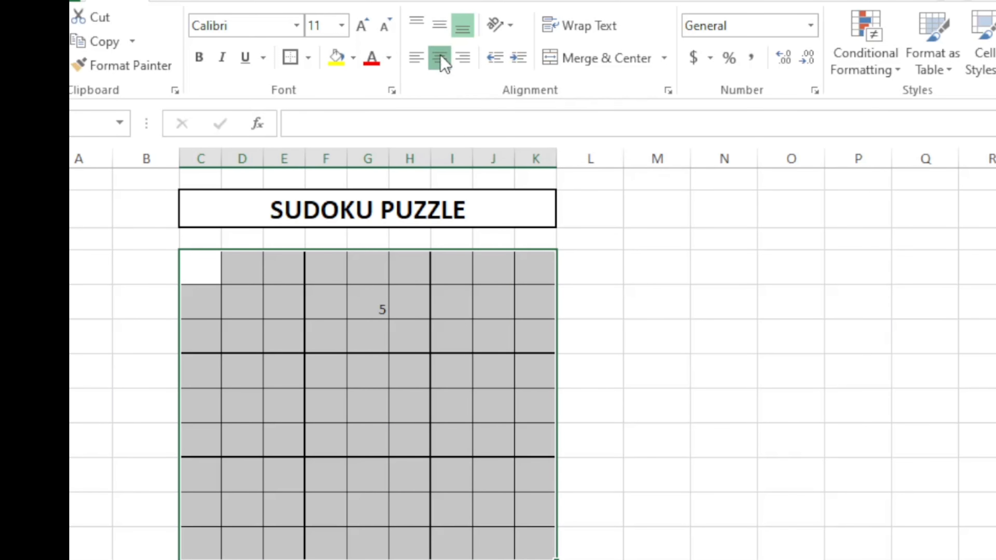
left_click(439, 25)
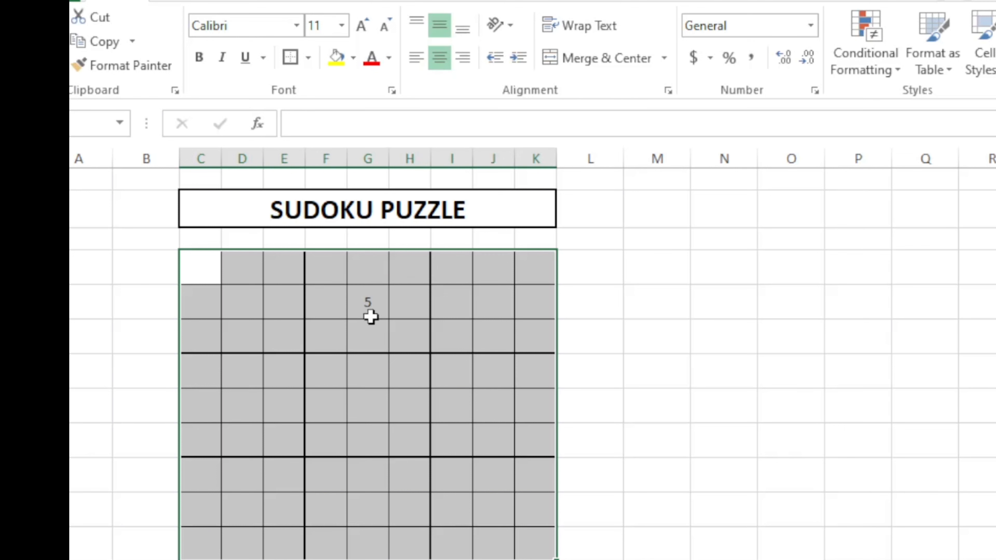
left_click(198, 64)
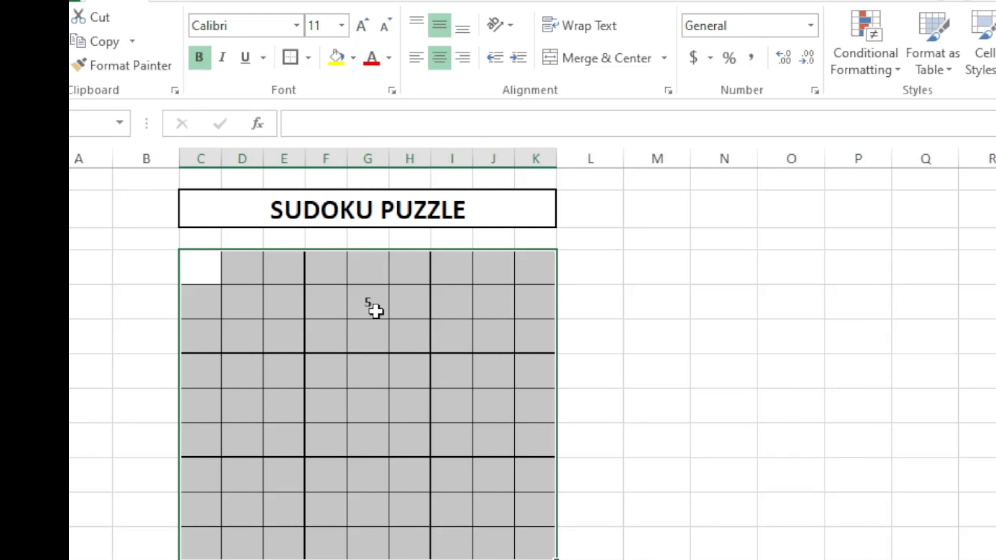
left_click(319, 24)
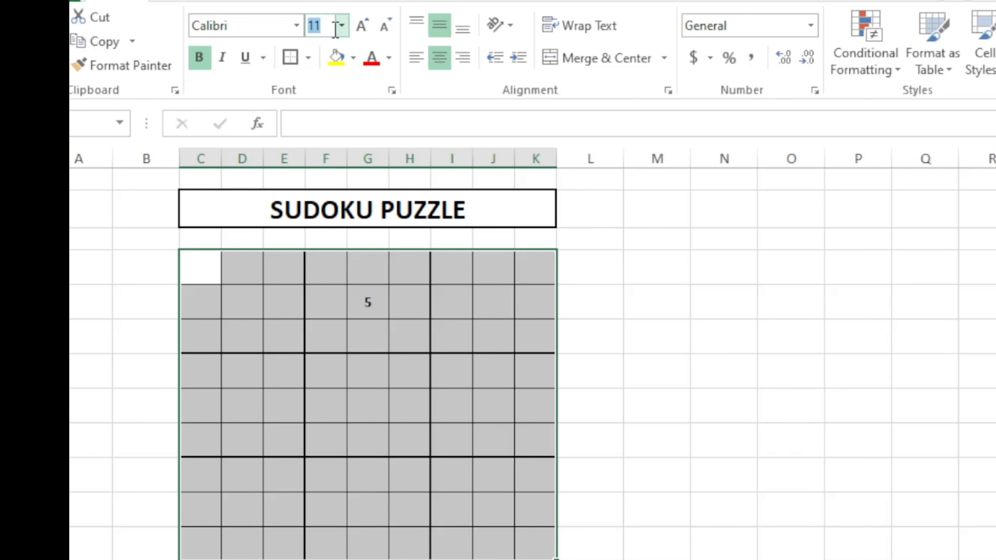
type("15")
key("Return")
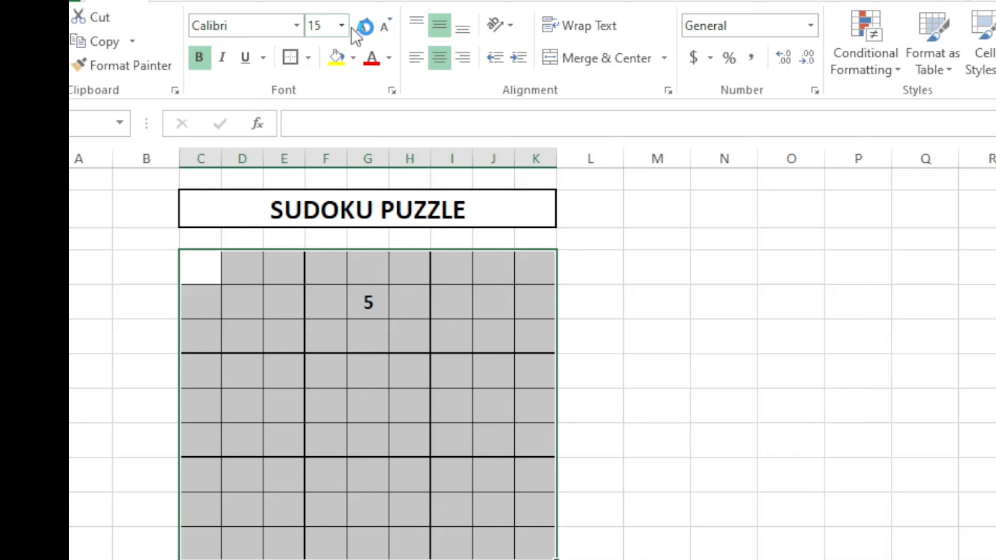
left_click(383, 495)
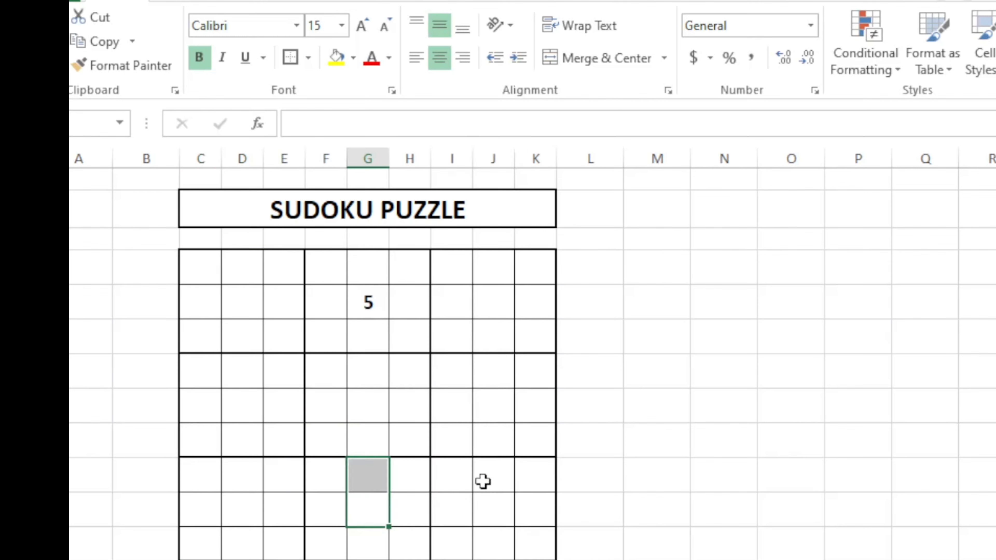
left_click(492, 484)
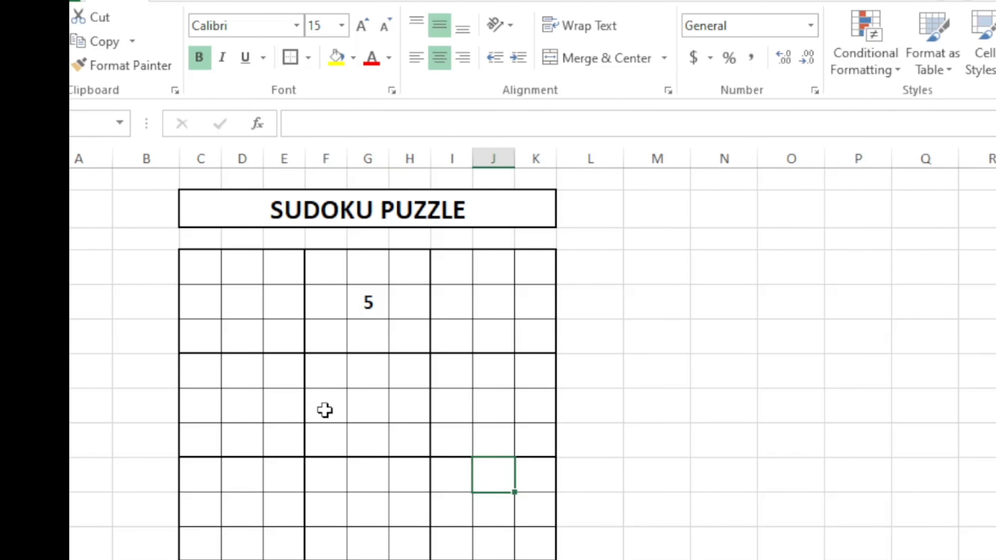
left_click(533, 436)
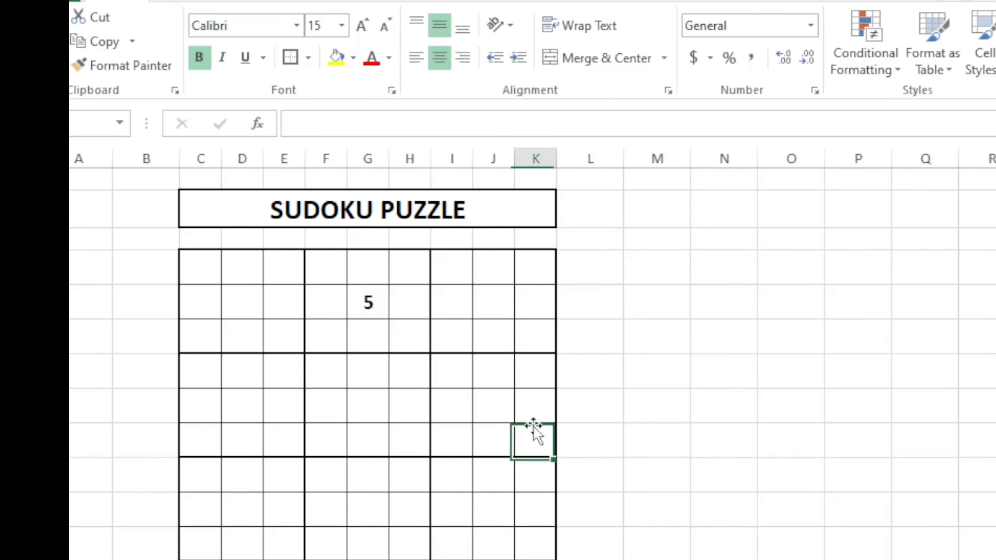
mouse_move(200, 264)
left_mouse_down()
mouse_move(267, 271)
mouse_move(532, 255)
left_mouse_up()
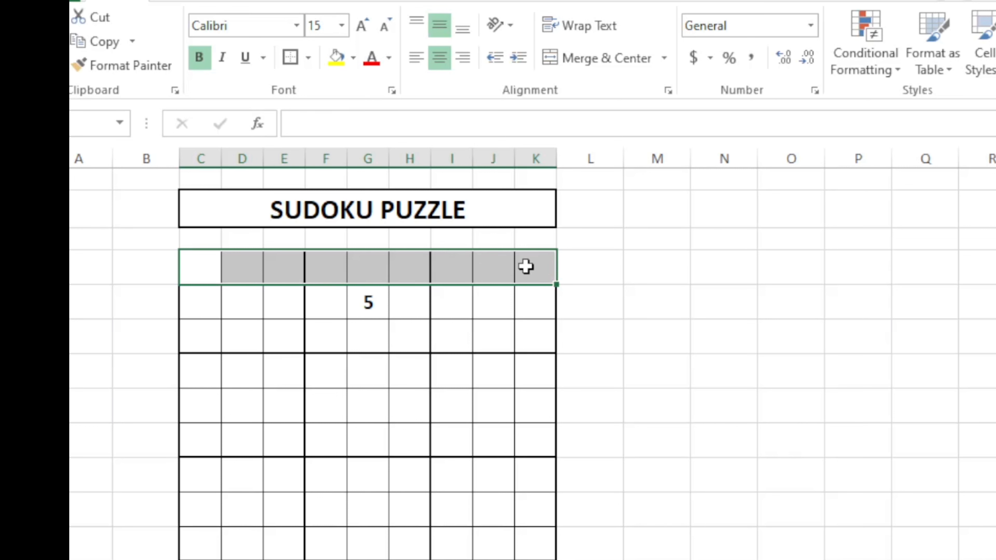
mouse_move(208, 304)
left_mouse_down()
mouse_move(435, 283)
mouse_move(529, 294)
left_mouse_up()
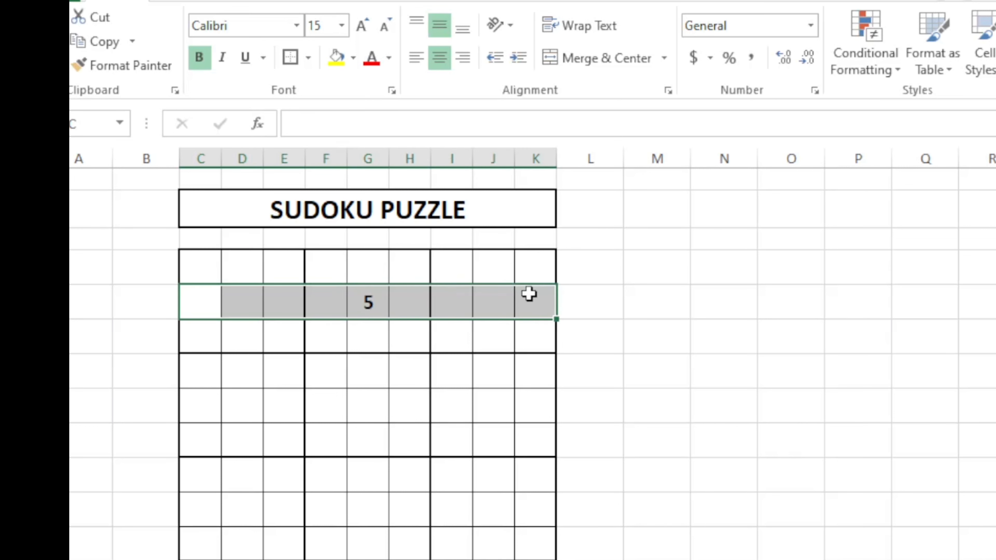
left_click_drag(200, 337, 534, 335)
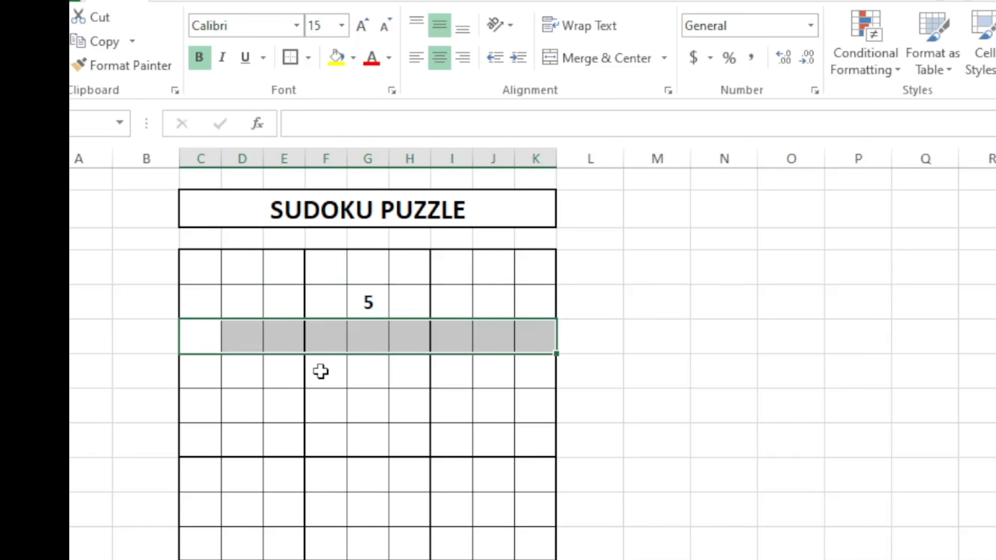
left_click_drag(207, 365, 520, 376)
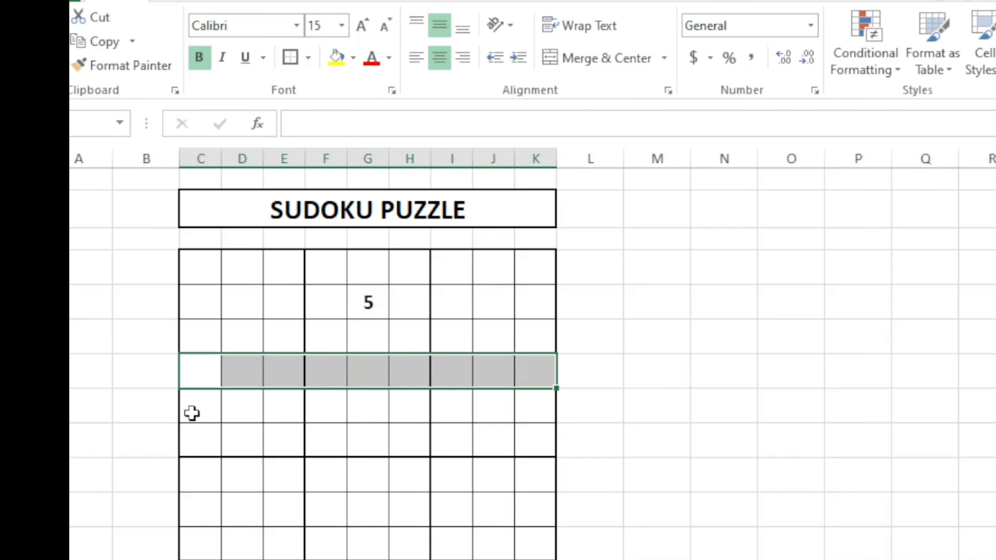
left_click_drag(192, 413, 485, 402)
left_click_drag(369, 440, 425, 454)
left_click(424, 454)
mouse_move(204, 269)
left_mouse_down()
mouse_move(220, 364)
mouse_move(200, 530)
left_mouse_up()
left_click_drag(273, 271, 278, 534)
mouse_move(398, 278)
left_mouse_down()
mouse_move(429, 390)
mouse_move(429, 538)
left_mouse_up()
left_click_drag(462, 256, 456, 549)
left_click(457, 433)
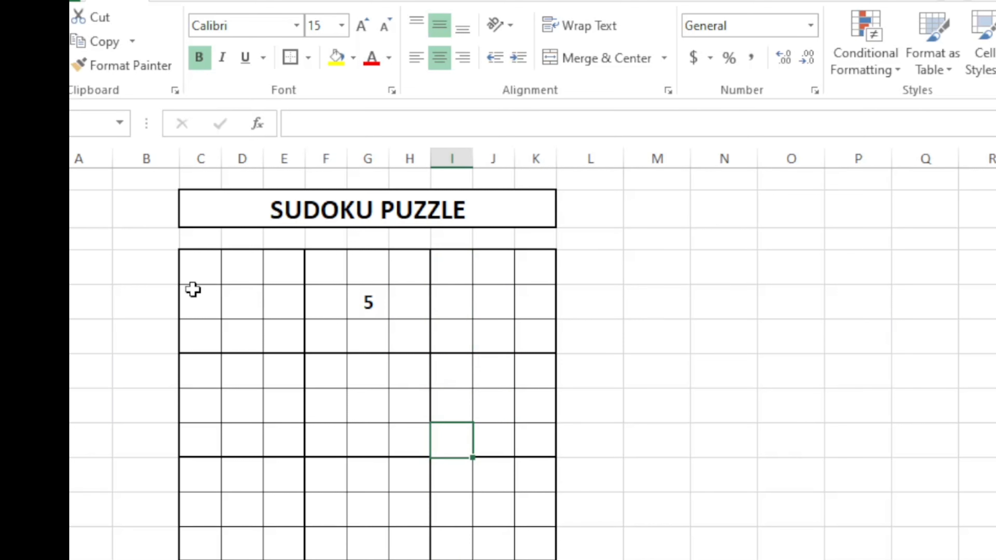
left_click_drag(196, 267, 289, 344)
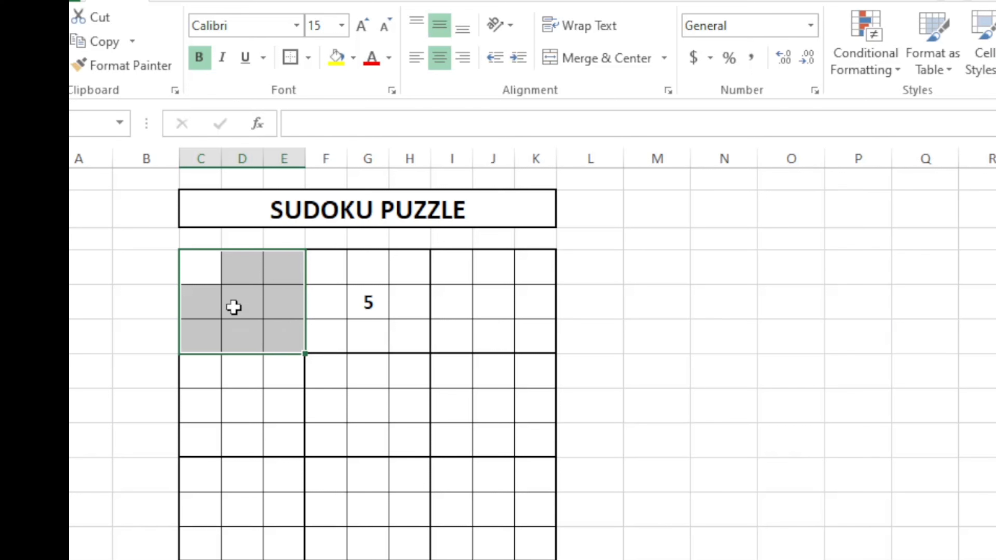
left_click_drag(333, 263, 418, 339)
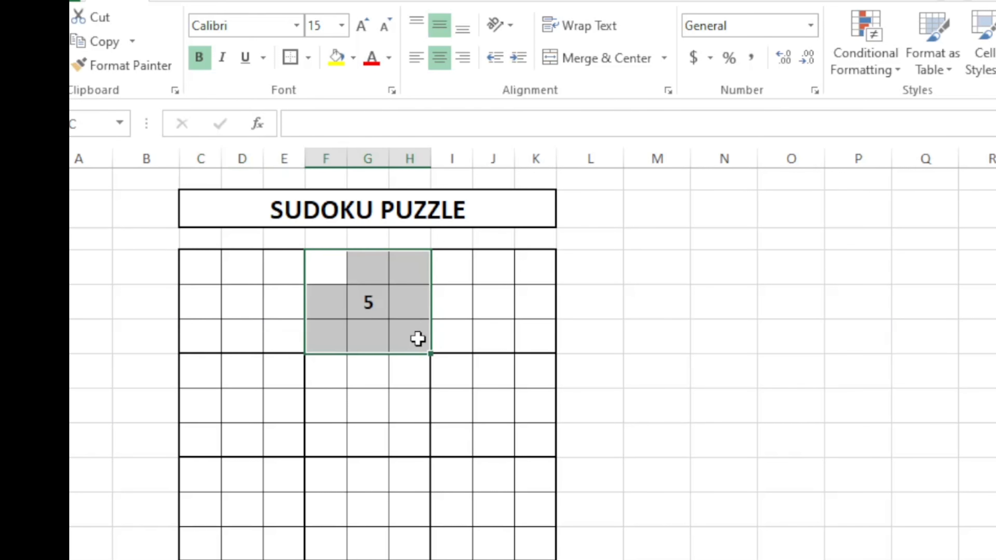
left_click_drag(458, 265, 555, 347)
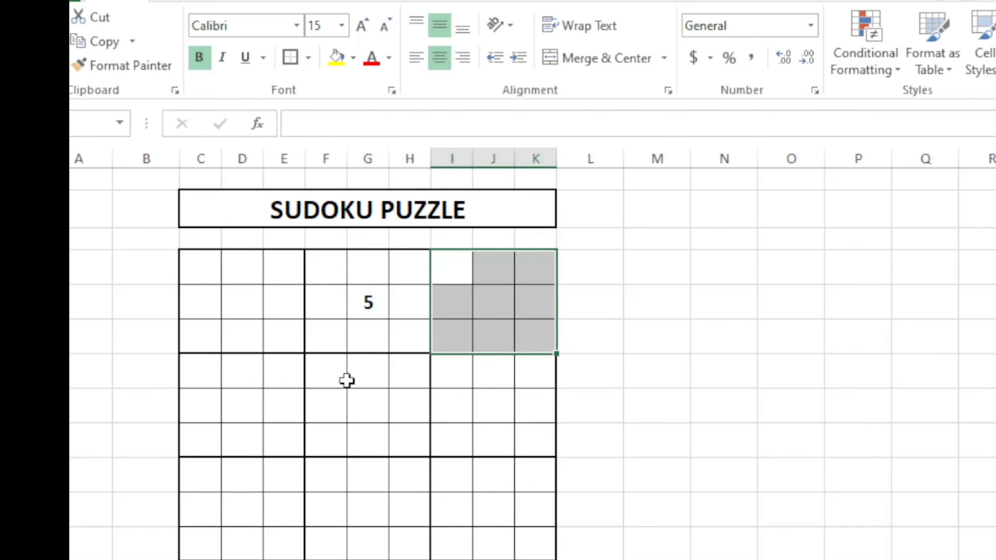
left_click_drag(345, 378, 407, 447)
left_click_drag(457, 371, 511, 441)
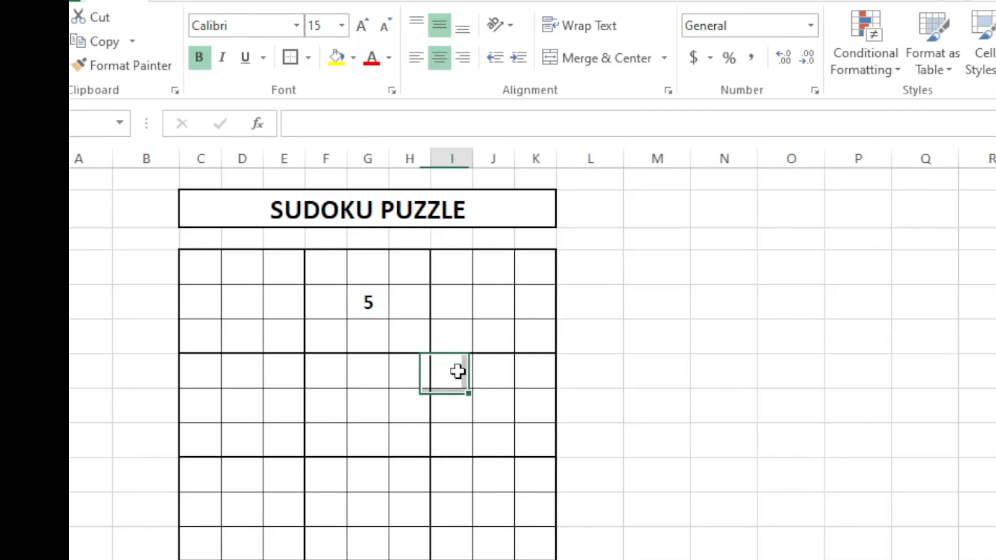
left_click(394, 468)
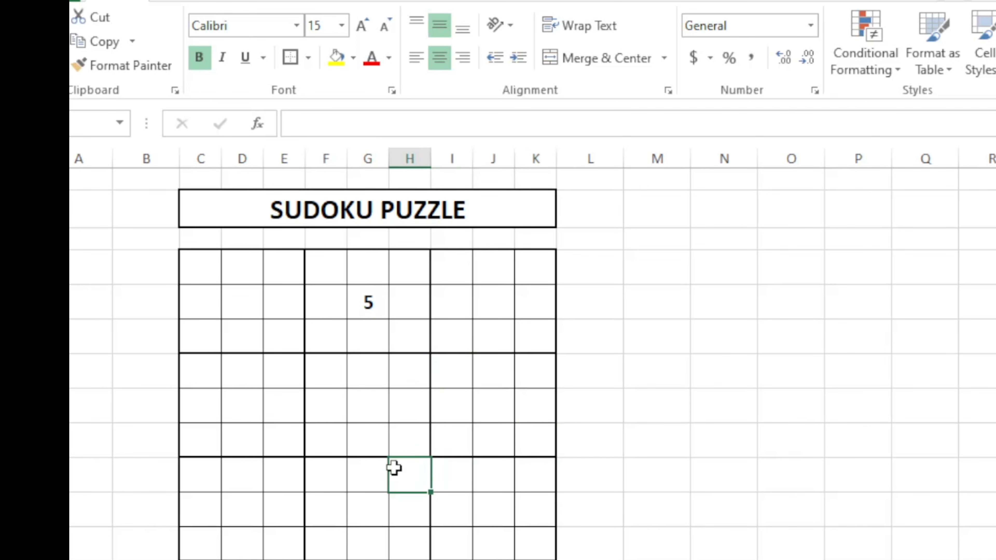
left_click(325, 533)
left_click(398, 368)
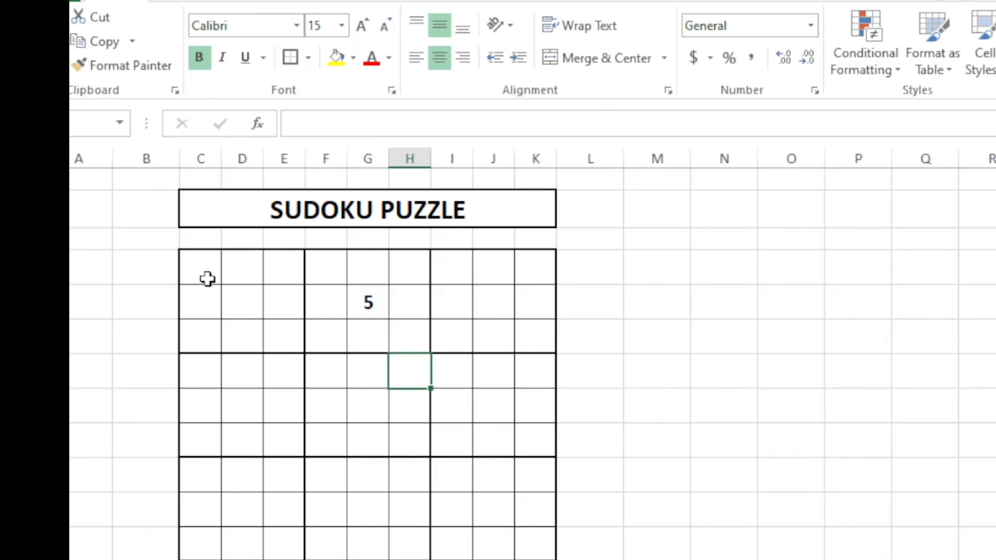
left_click_drag(200, 275, 526, 261)
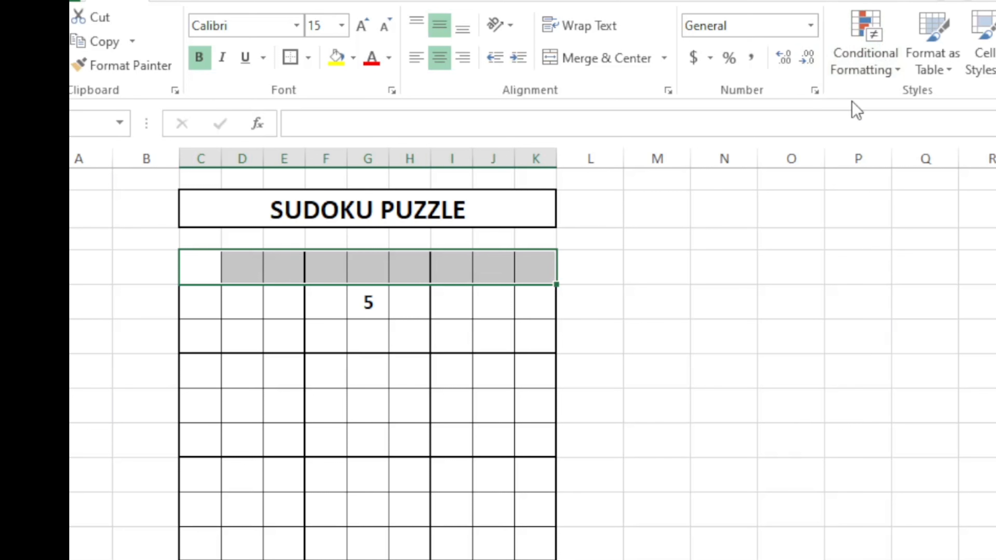
- Enter 1 in C4, 1 in H4 and 2 in J4, then select the top row C4:K4
left_click(326, 324)
left_click(206, 275)
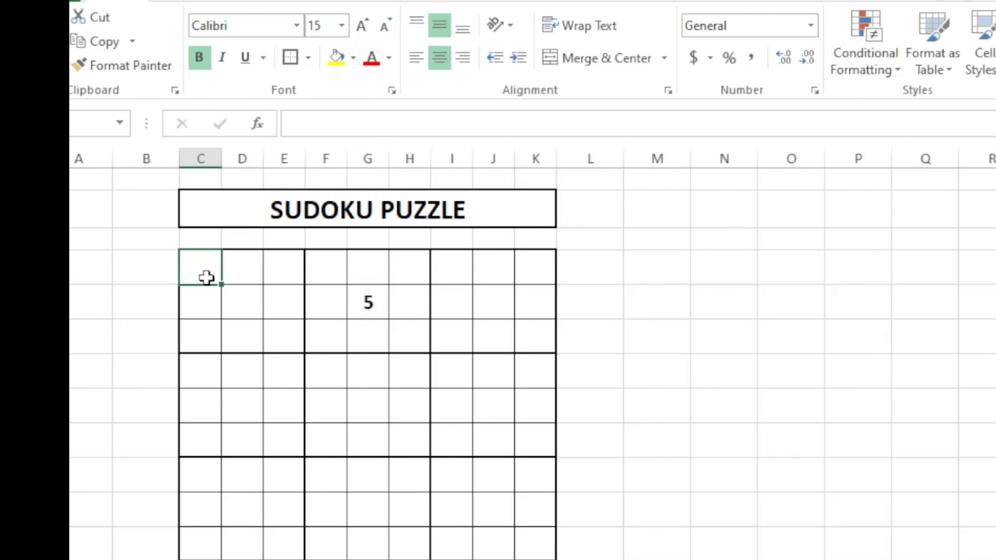
type("1")
left_click(391, 270)
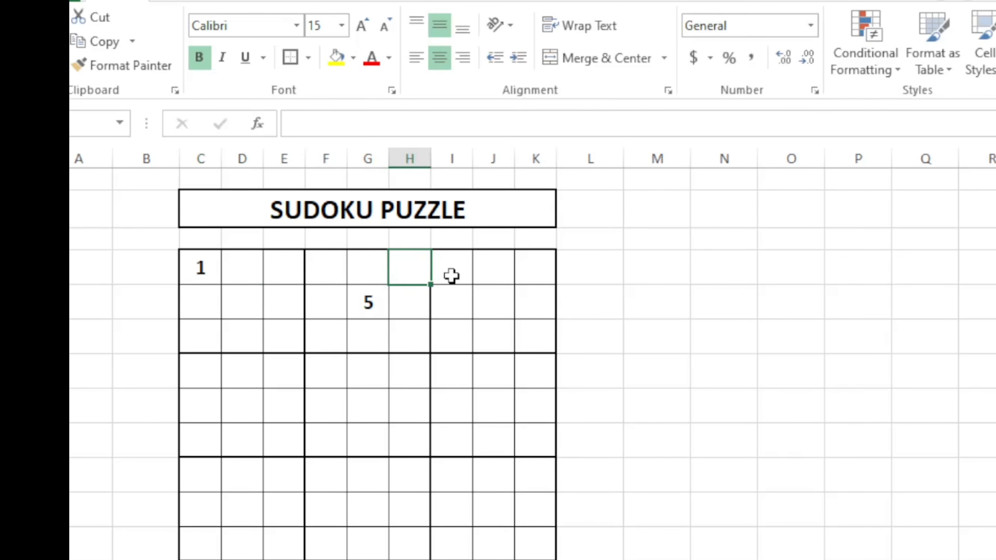
type("1")
left_click(455, 341)
left_click(502, 269)
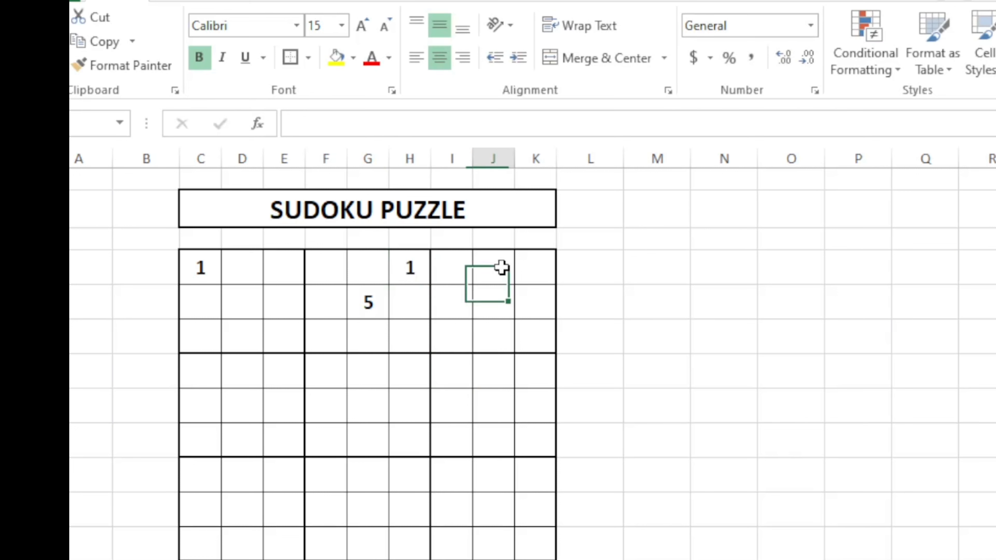
type("2")
key("Return")
left_click(408, 404)
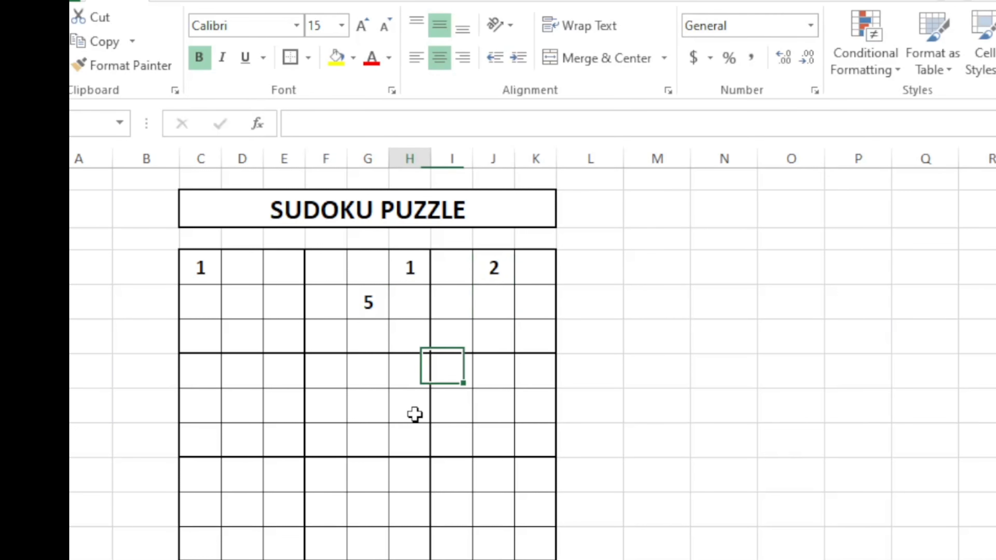
left_click_drag(202, 266, 524, 259)
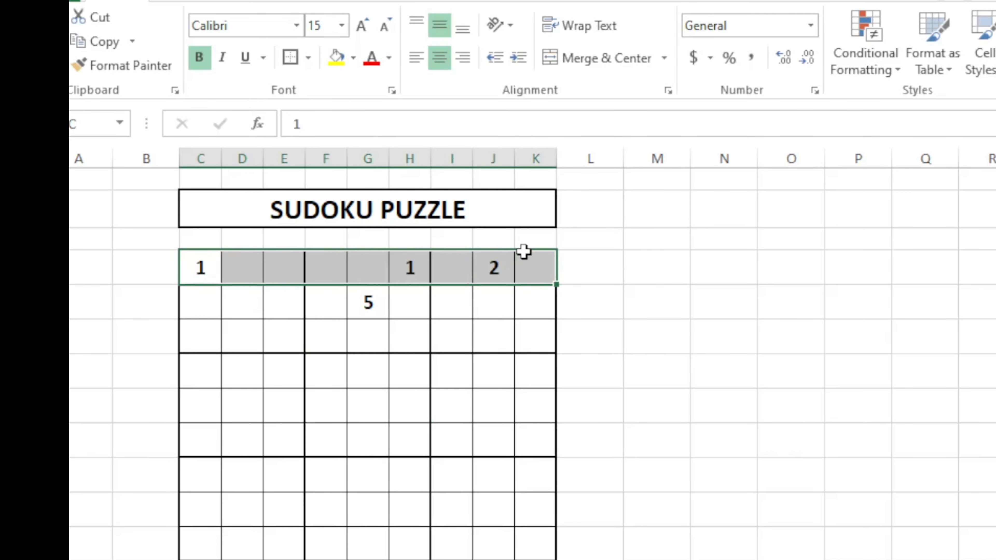
- Add a Duplicate Values rule with Light Red Fill with Dark Red Text to the top row
left_click(894, 73)
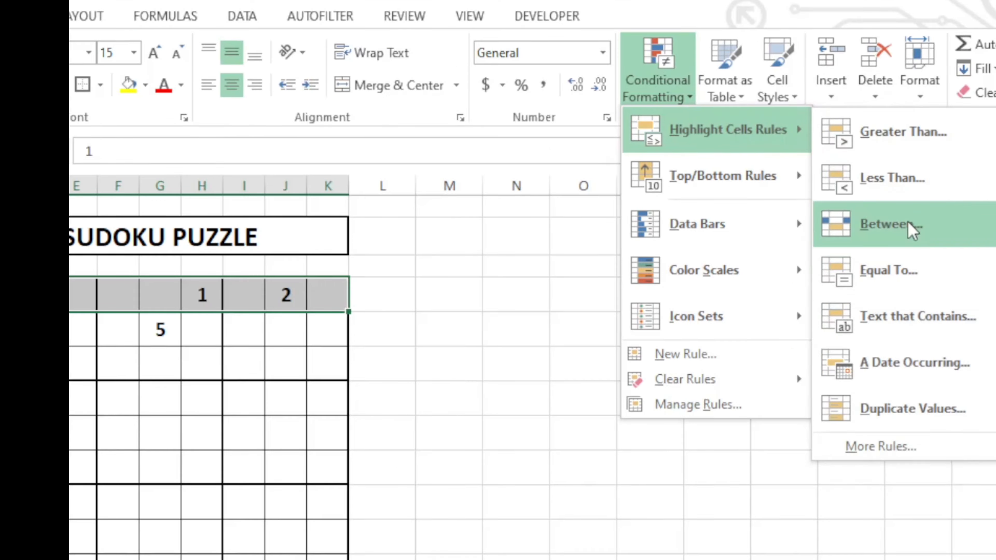
mouse_move(727, 130)
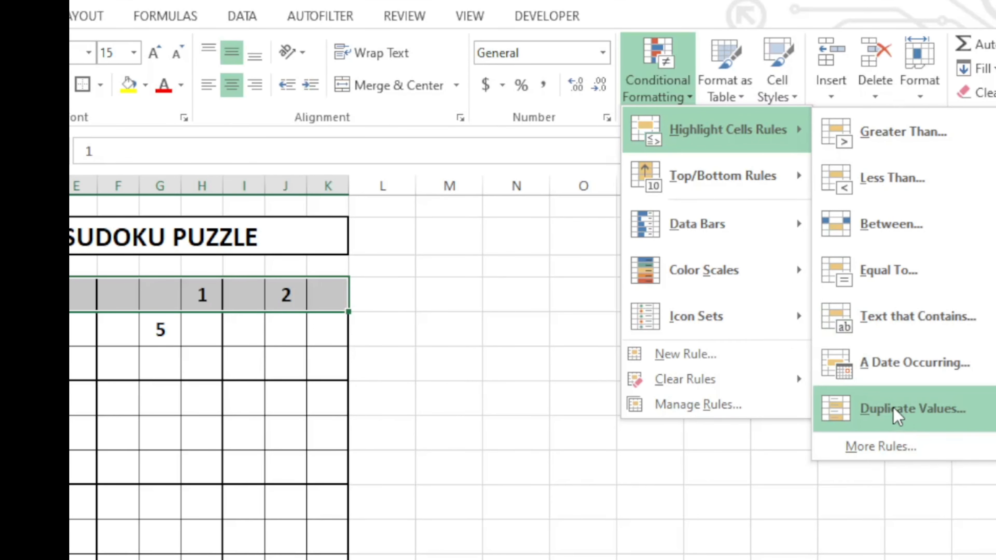
left_click(894, 410)
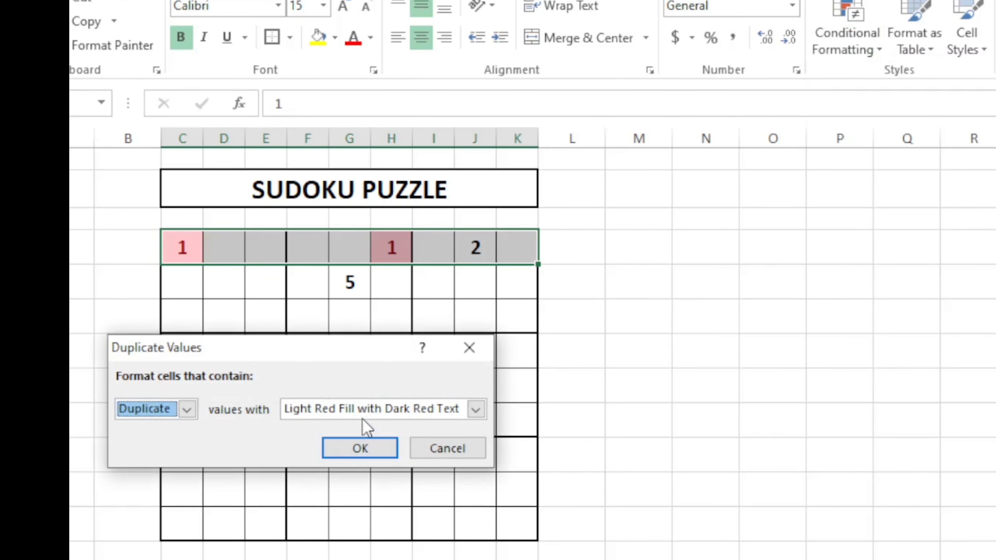
left_click(476, 410)
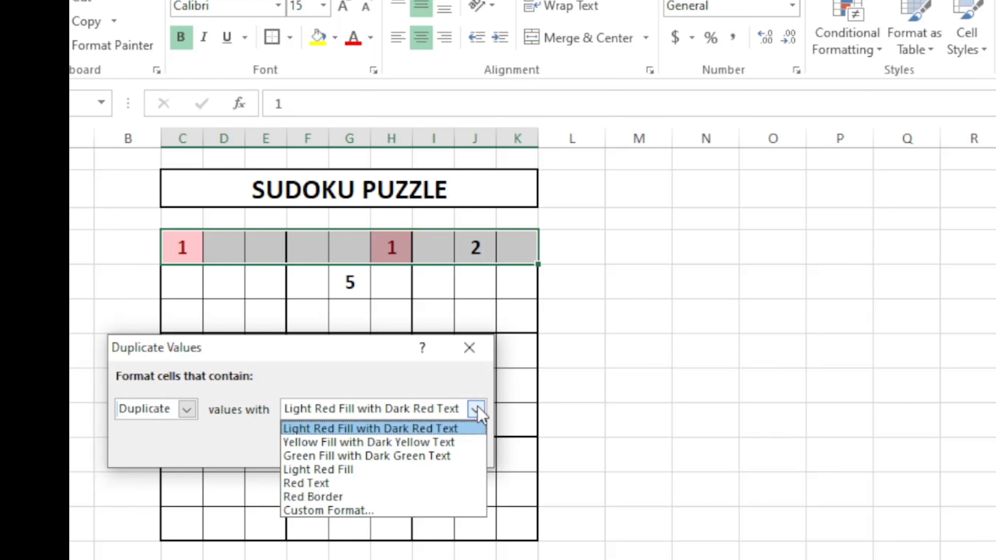
left_click(476, 410)
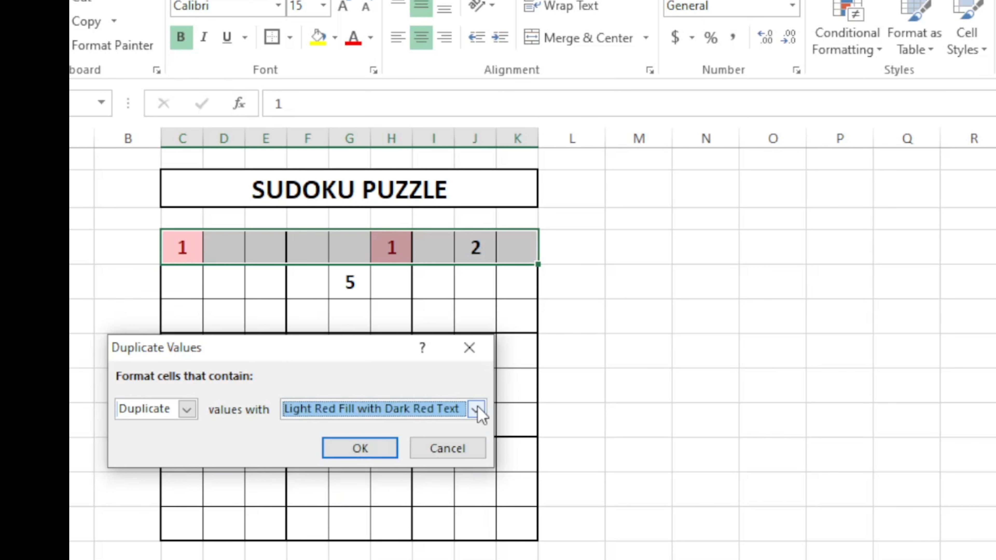
left_click(368, 450)
left_click(272, 390)
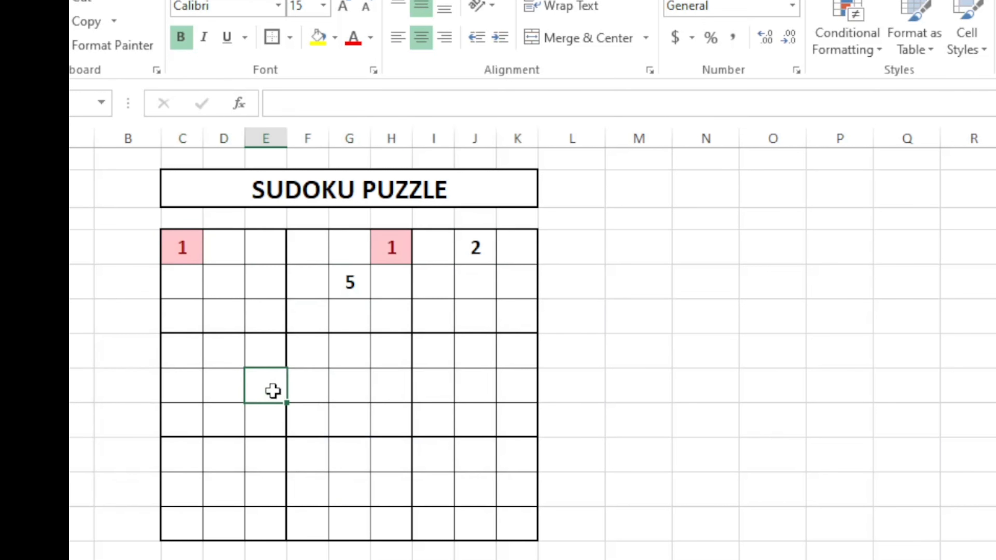
- Replace the 1 in column H with 3 and enter 1 in column F
left_click(407, 246)
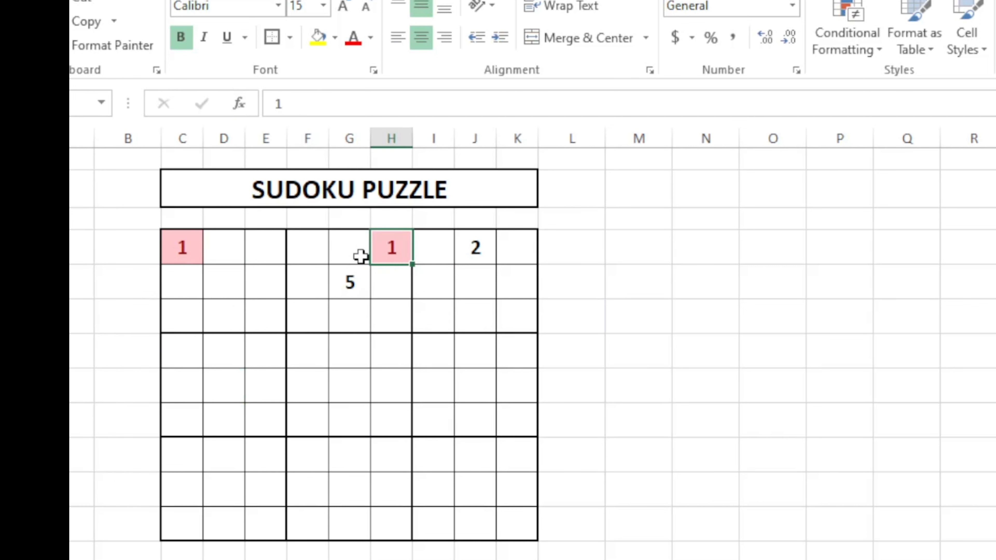
left_click(273, 257)
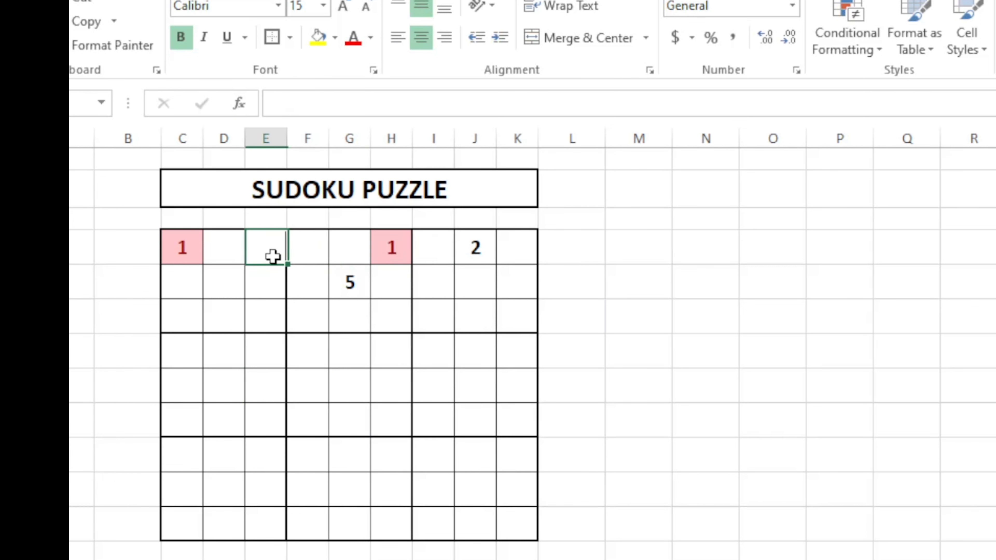
left_click(384, 243)
type("3")
key("Return")
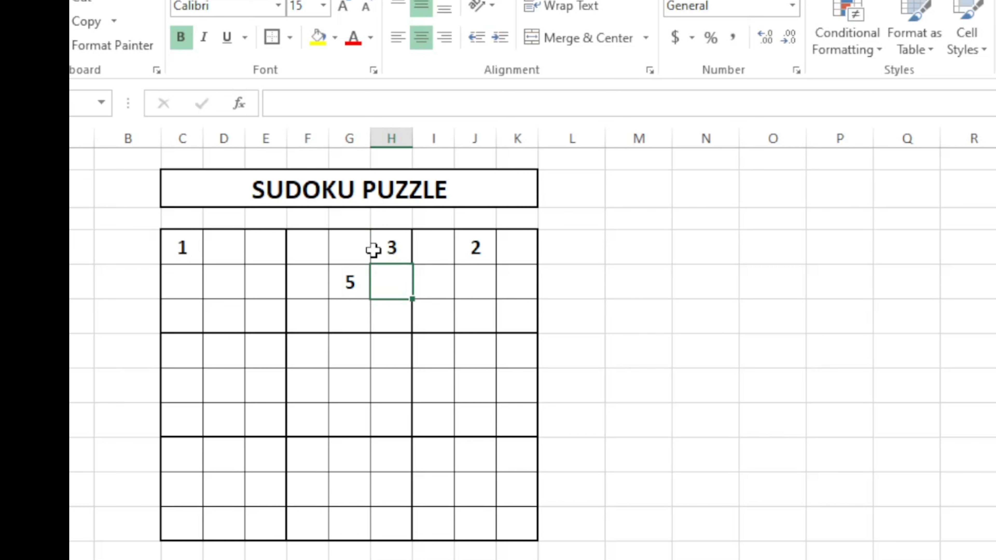
left_click(504, 247)
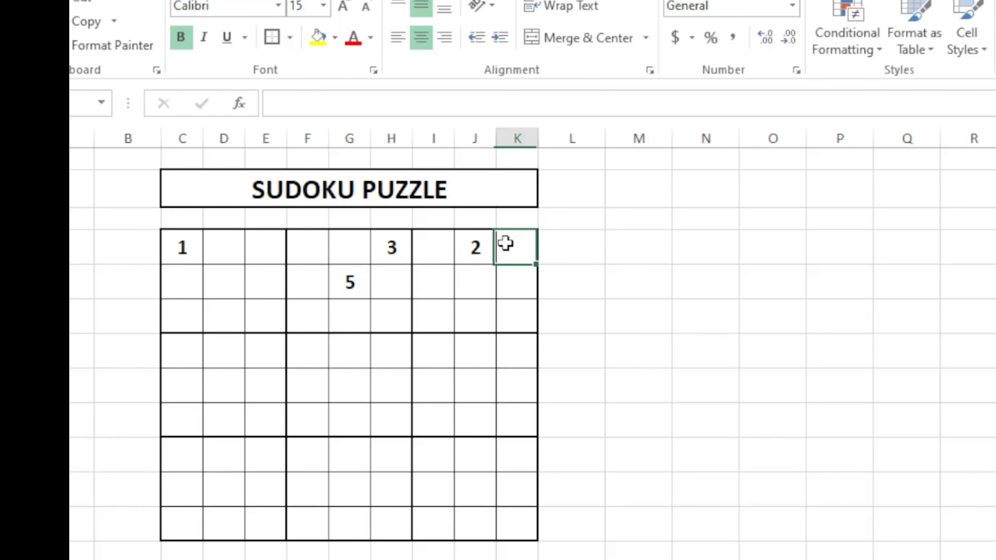
left_click(317, 260)
type("1")
left_click(321, 330)
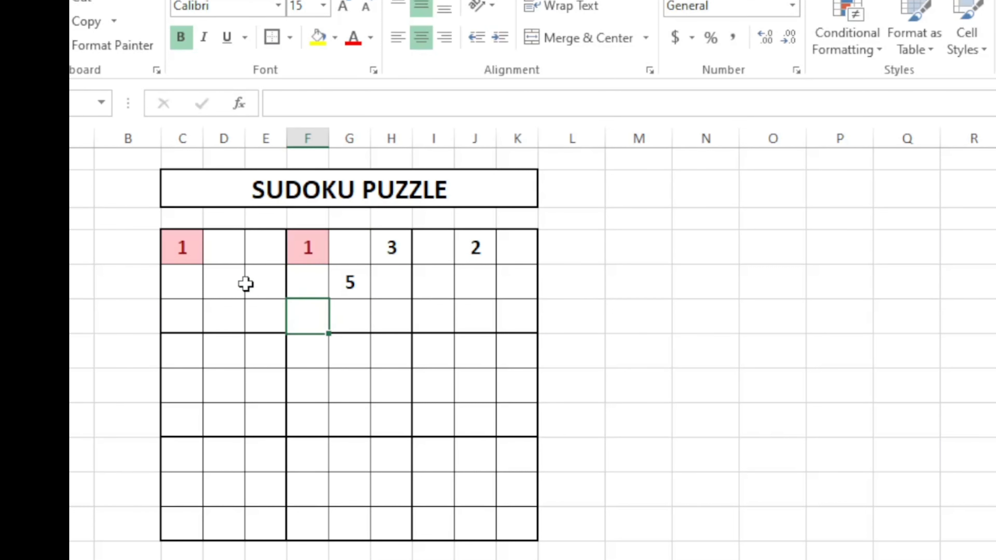
- Select the grid's whole top row, then its whole second row
left_click_drag(203, 278, 511, 274)
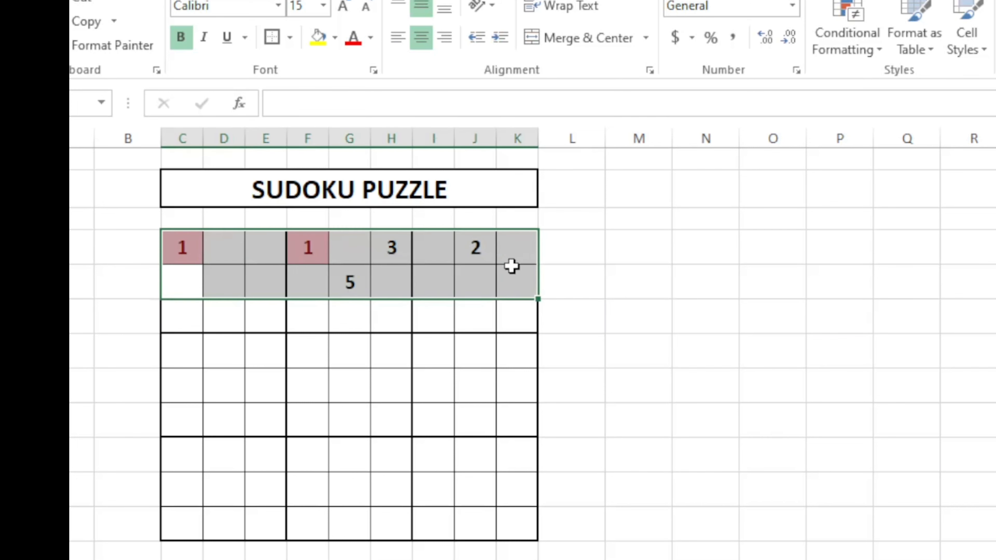
left_click_drag(185, 247, 267, 247)
left_click_drag(365, 254, 513, 247)
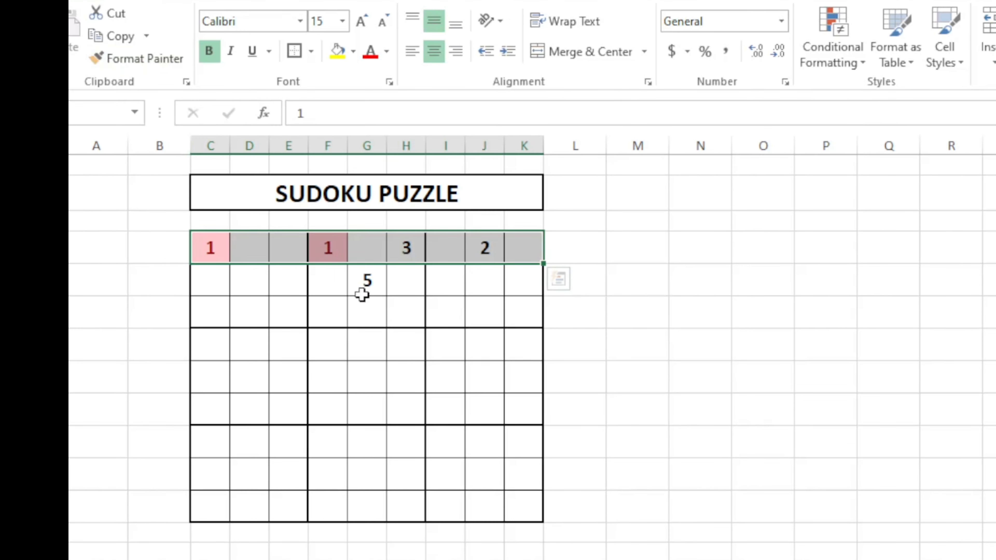
left_click(361, 295)
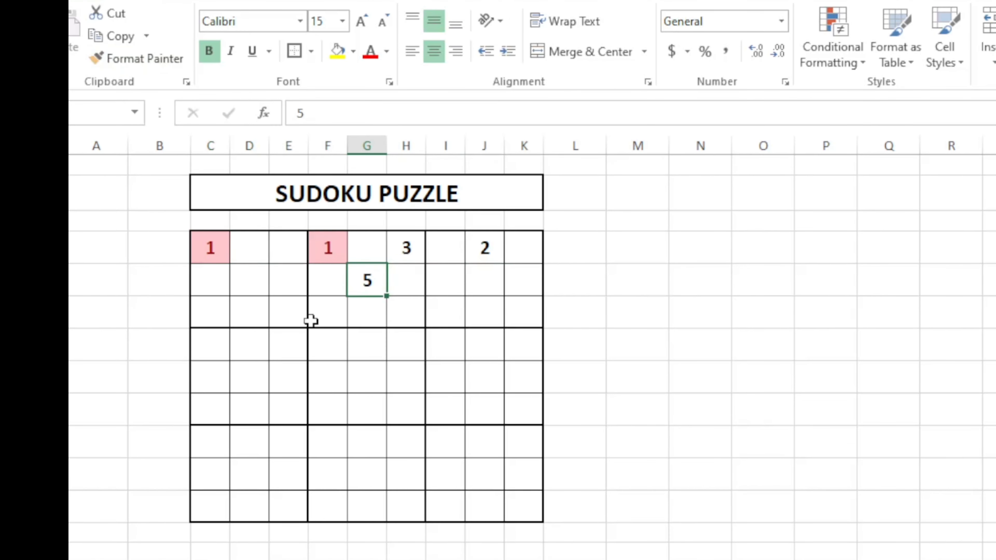
left_click(292, 282)
left_click(498, 316)
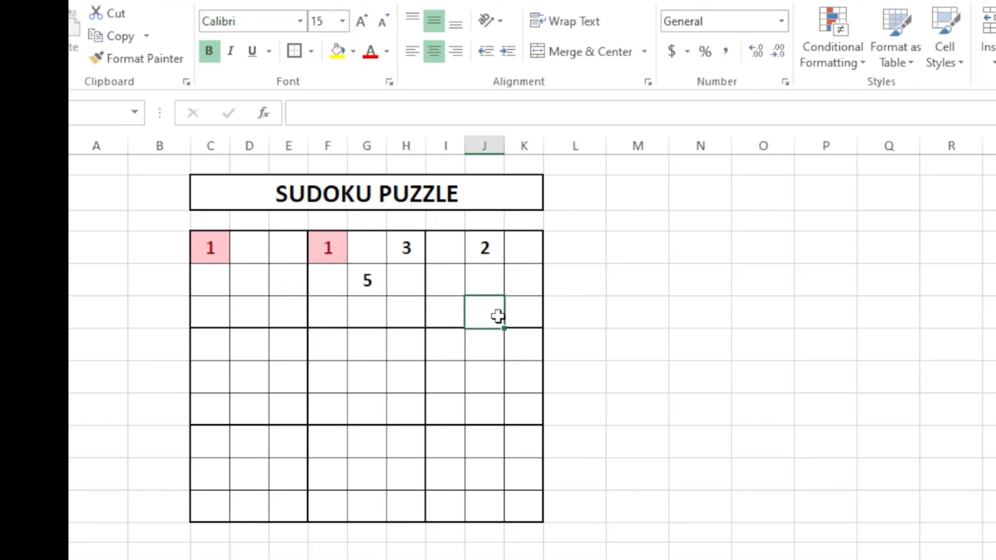
left_click_drag(211, 248, 518, 243)
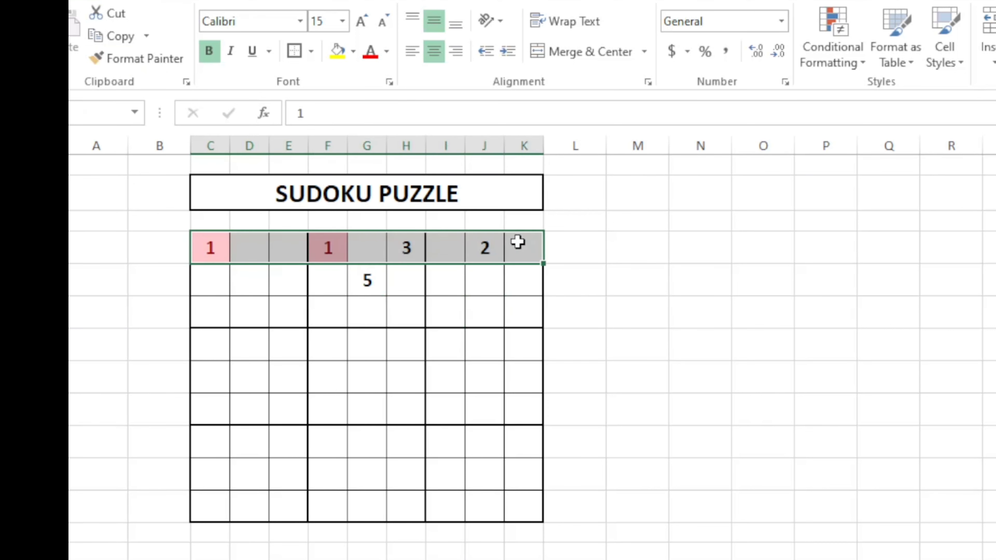
left_click_drag(215, 281, 515, 279)
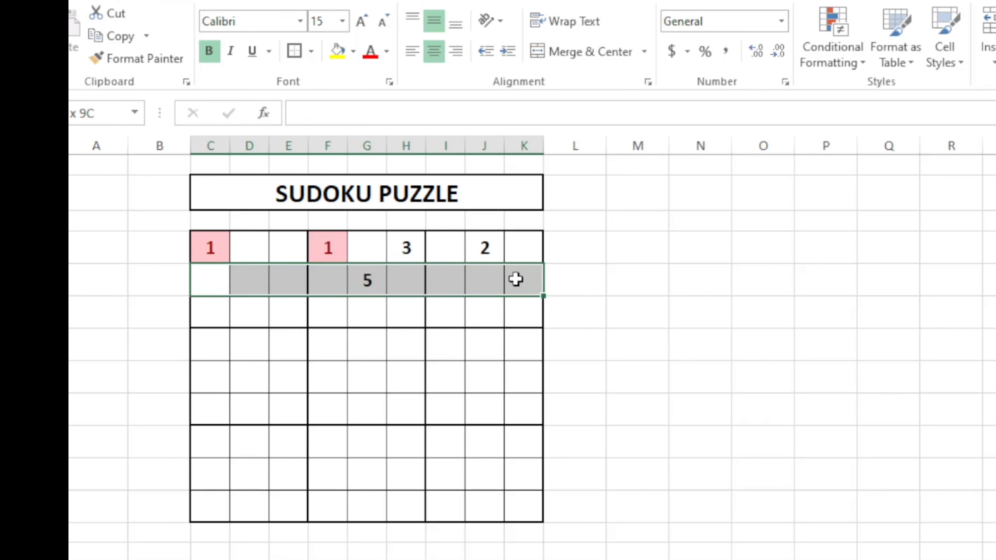
- Apply the light red Duplicate Values rule to the next grid rows, columns C to K
left_click(830, 59)
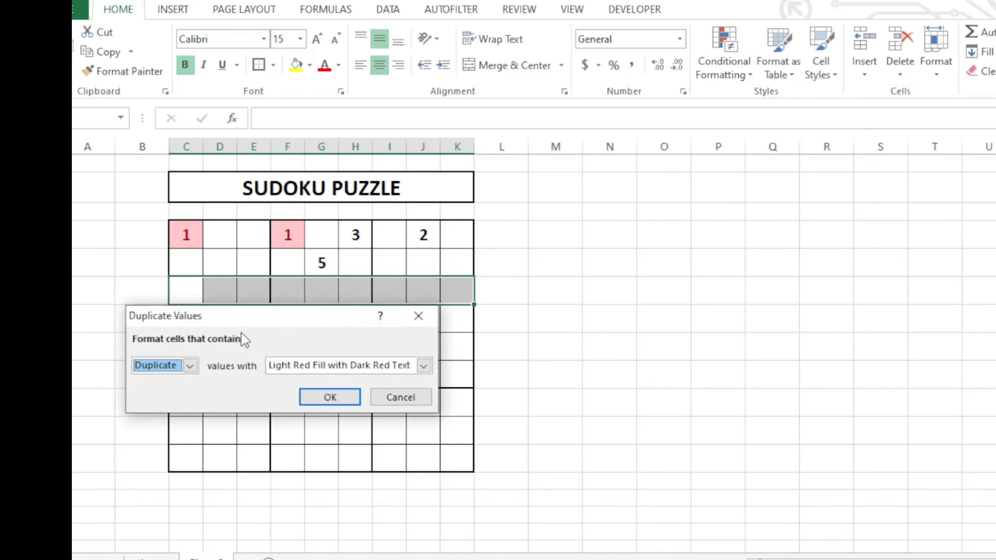
left_click_drag(187, 318, 457, 318)
left_click(723, 67)
left_click(901, 325)
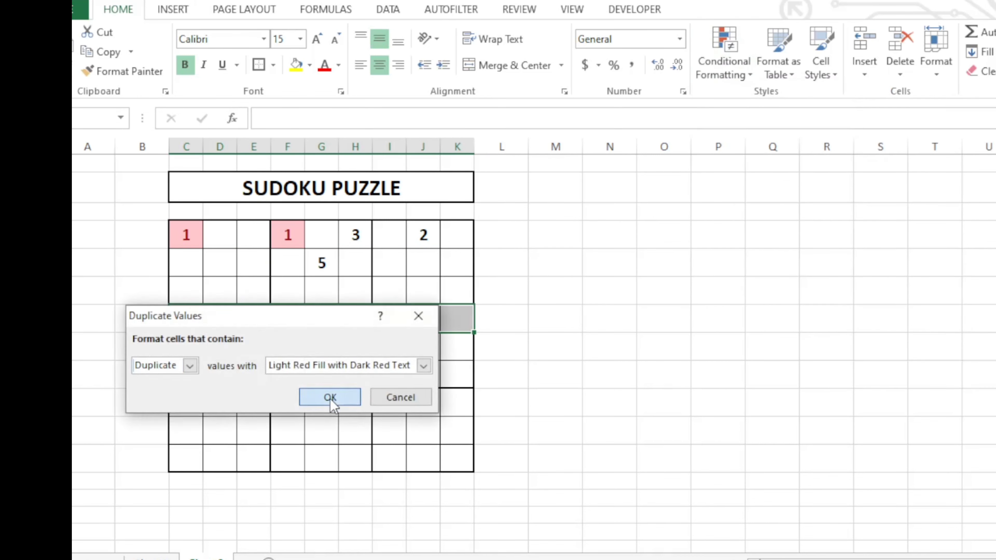
left_click(334, 403)
left_click(724, 66)
left_click(901, 325)
left_click(329, 396)
left_click_drag(186, 375, 457, 375)
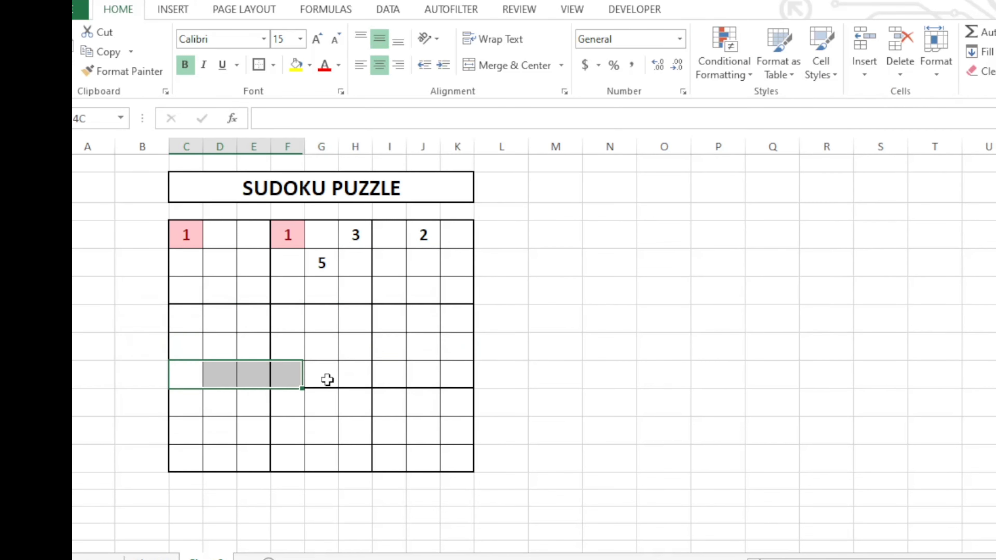
left_click(724, 67)
left_click(900, 325)
- Add the same duplicate-value highlighting to each of the last three rows, ending with the bottom row
left_click_drag(186, 403, 456, 402)
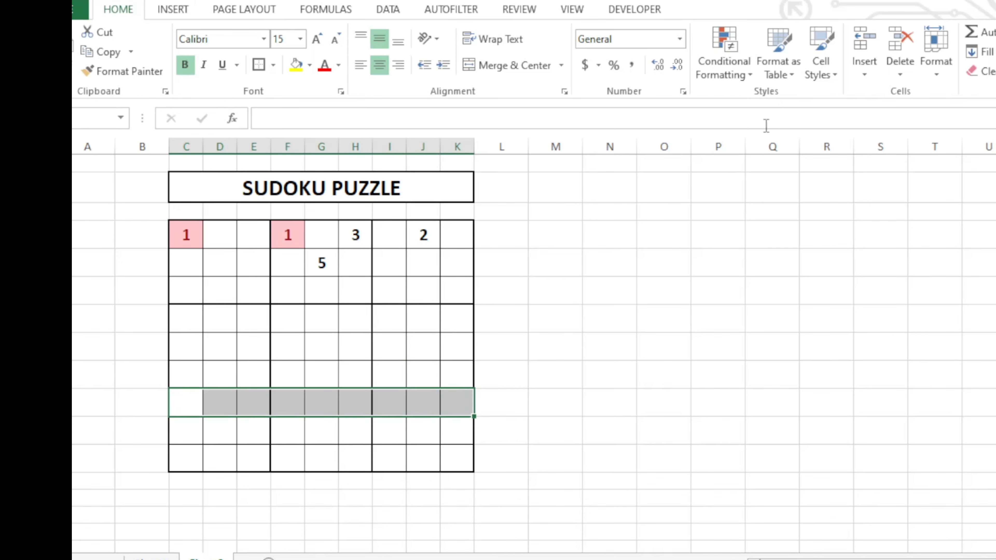
left_click(723, 67)
left_click(900, 327)
left_click(329, 397)
left_click_drag(186, 431, 457, 431)
left_click(723, 67)
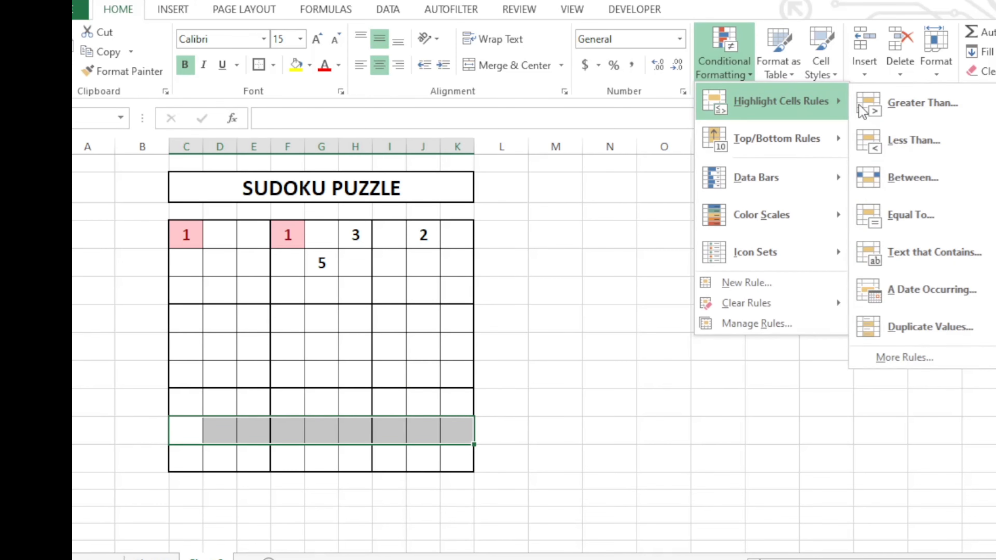
left_click(901, 327)
left_click(329, 397)
left_click_drag(186, 458, 456, 459)
left_click(724, 67)
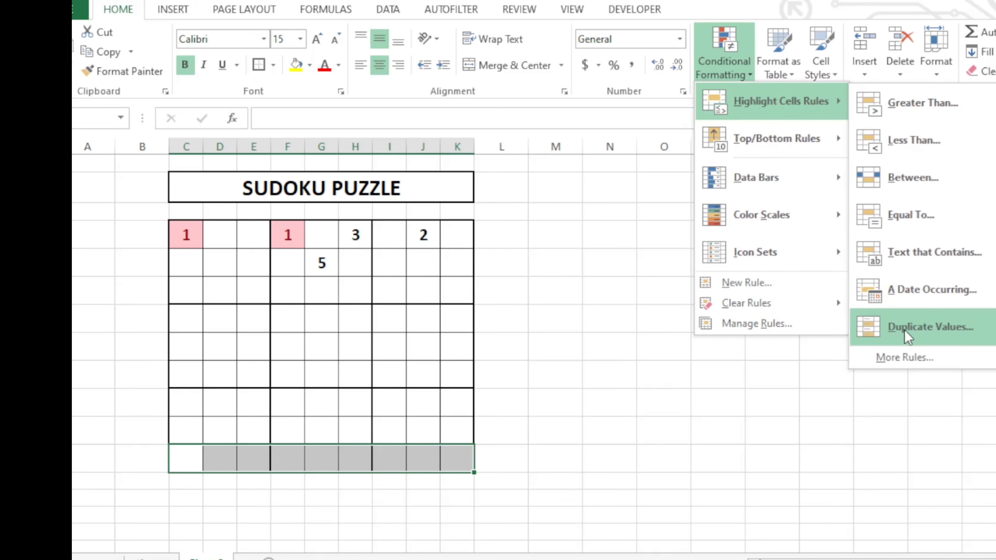
left_click(891, 327)
left_click(330, 395)
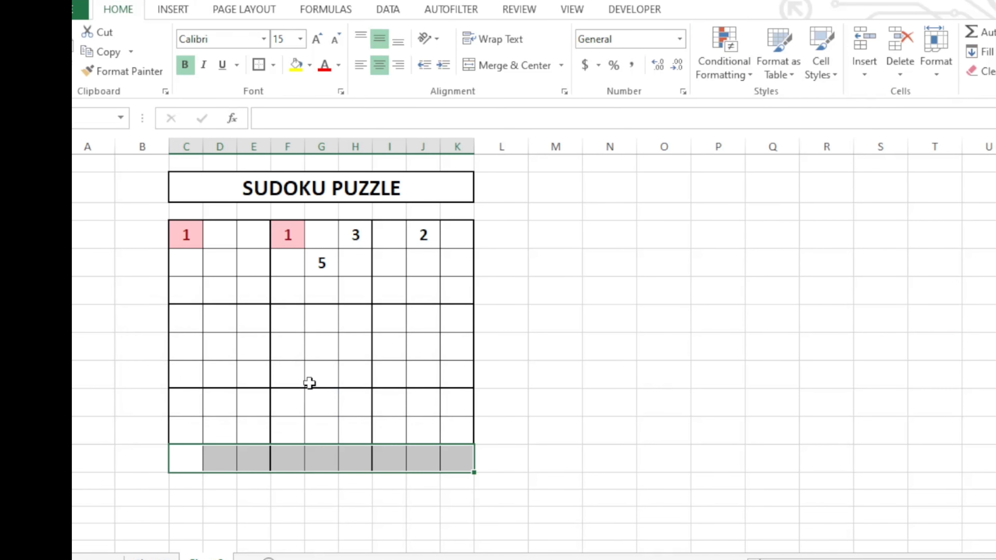
- Enter test digits 1 in D and H, and 3 in J and G, in the fifth grid row
left_click(297, 348)
left_click(215, 351)
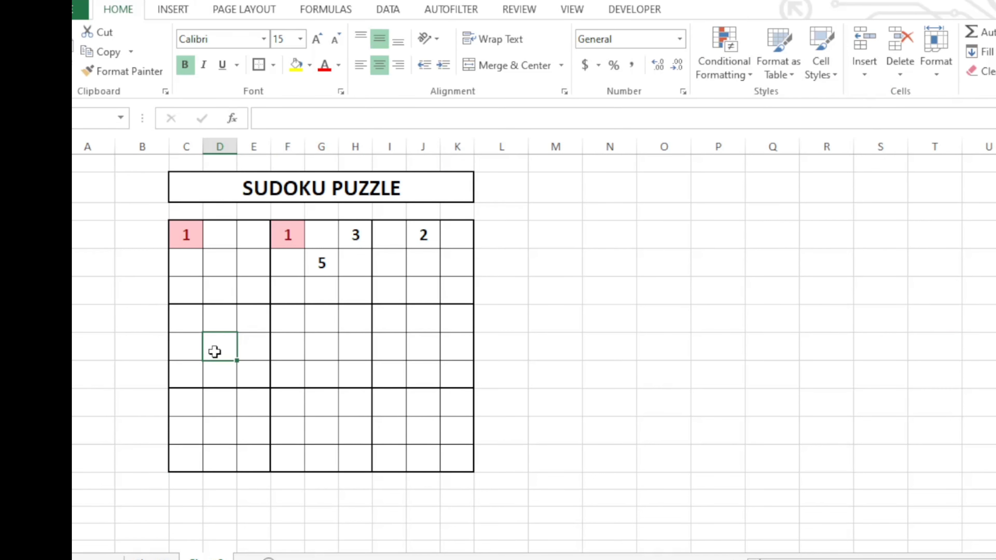
type("1")
key("Return")
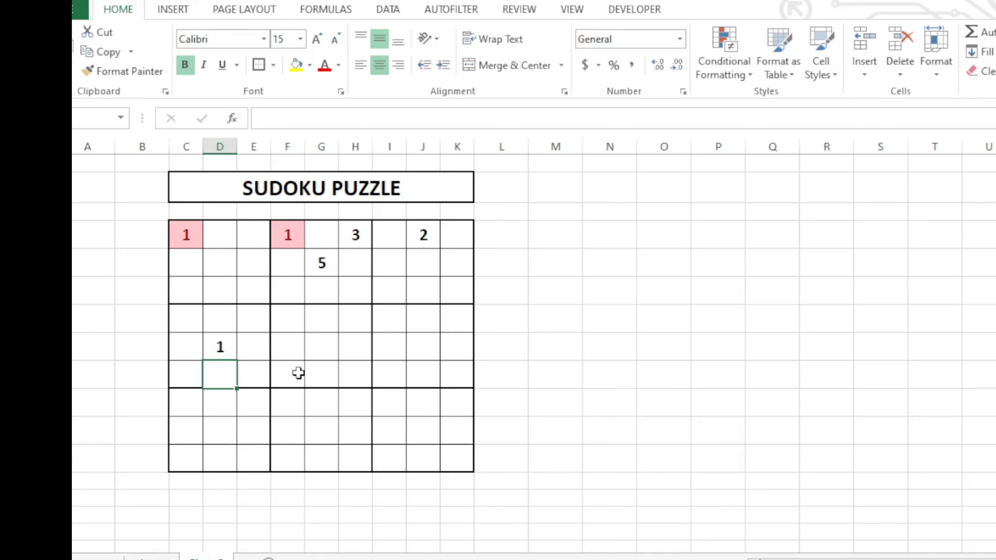
left_click(355, 357)
type("1")
key("Return")
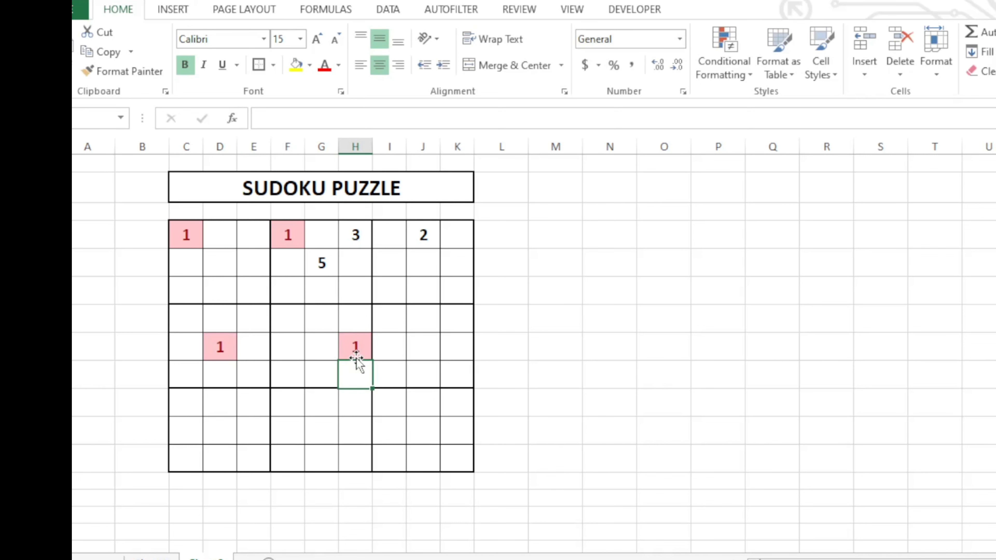
left_click(430, 348)
type("3")
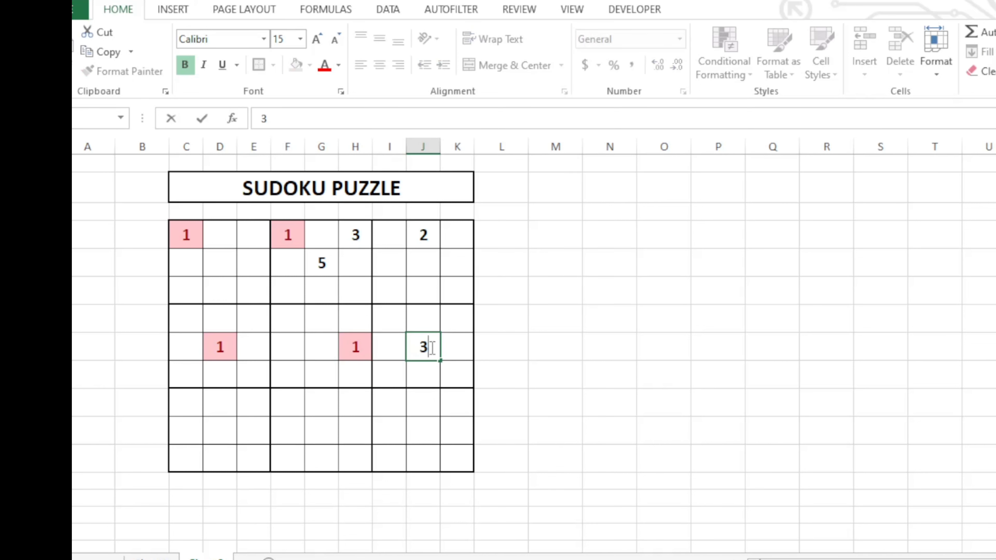
left_click(316, 356)
type("3")
key("Return")
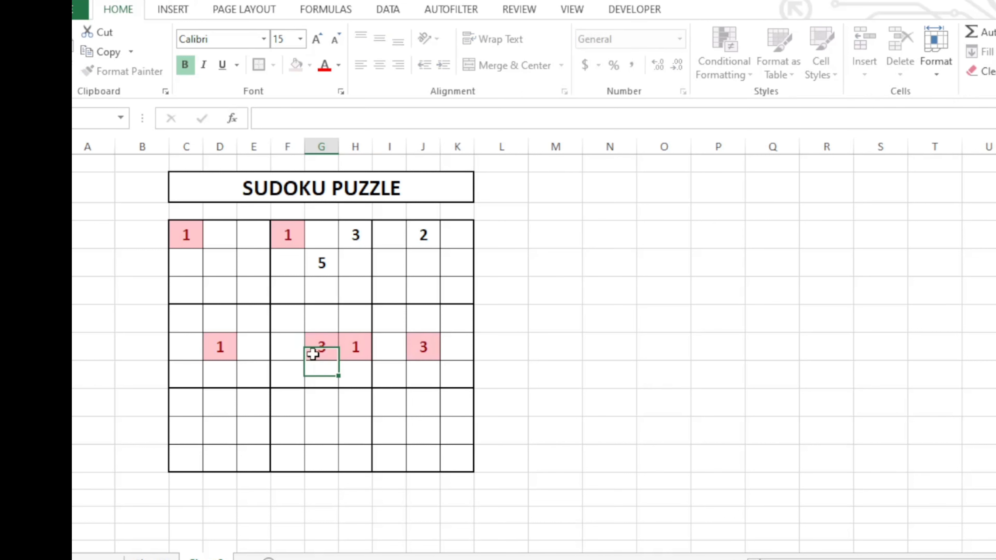
- Replace the duplicate 1 in column H with 4 and the duplicate 3 in column G with 2
left_click(357, 349)
type("4")
key("Return")
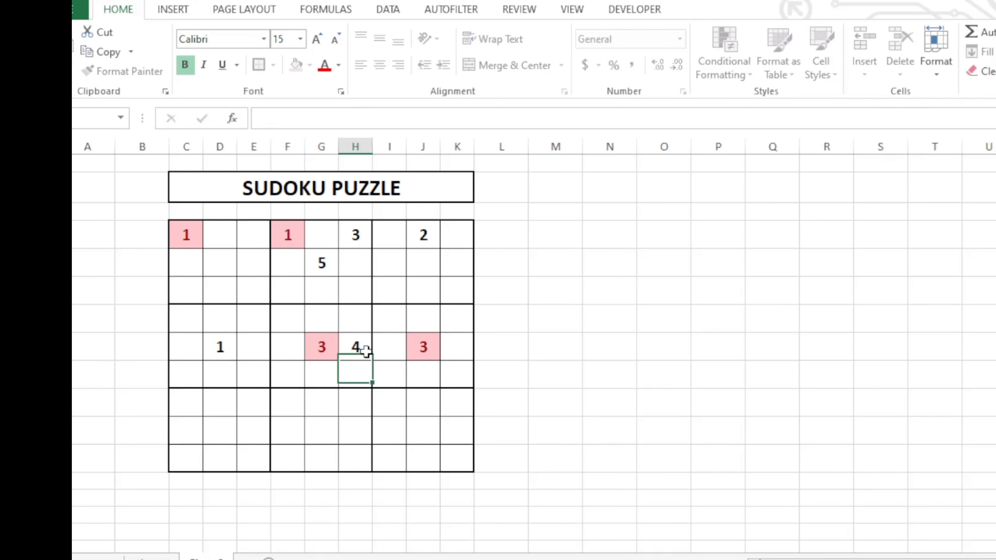
left_click(322, 346)
type("2")
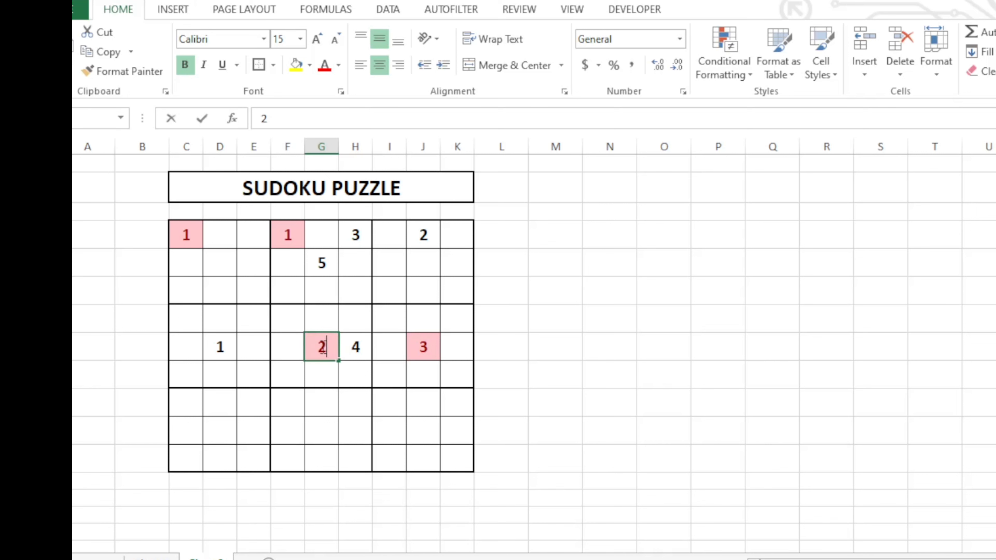
key("Return")
left_click(163, 346)
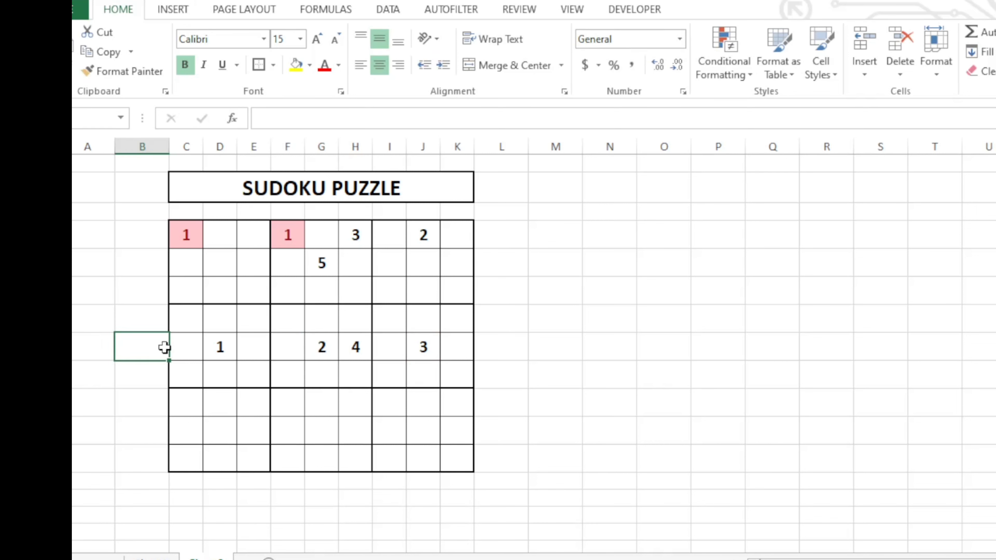
left_click_drag(191, 350, 453, 347)
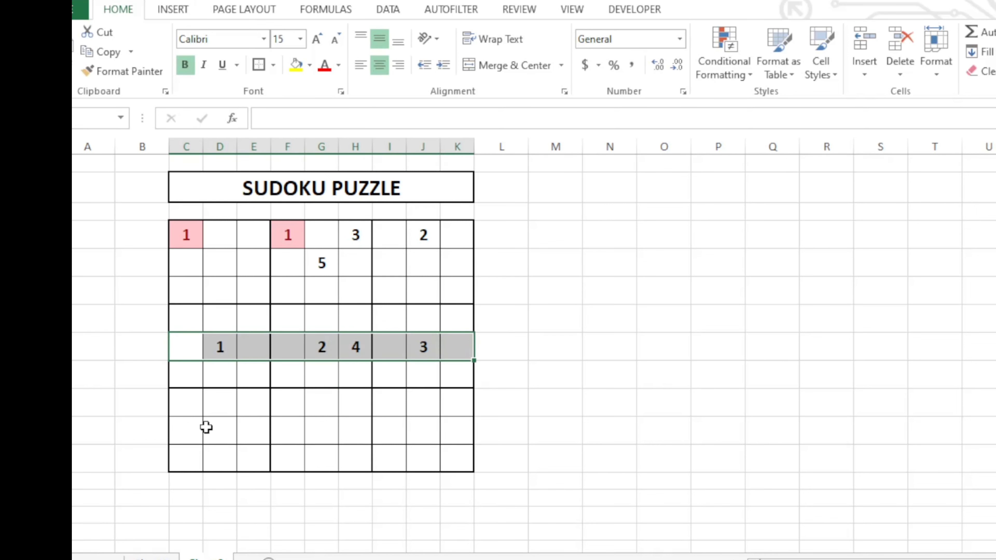
- Enter 1 in column C of a lower row and change the top row's column F 1 to 6
left_click_drag(189, 416, 247, 422)
left_click(196, 425)
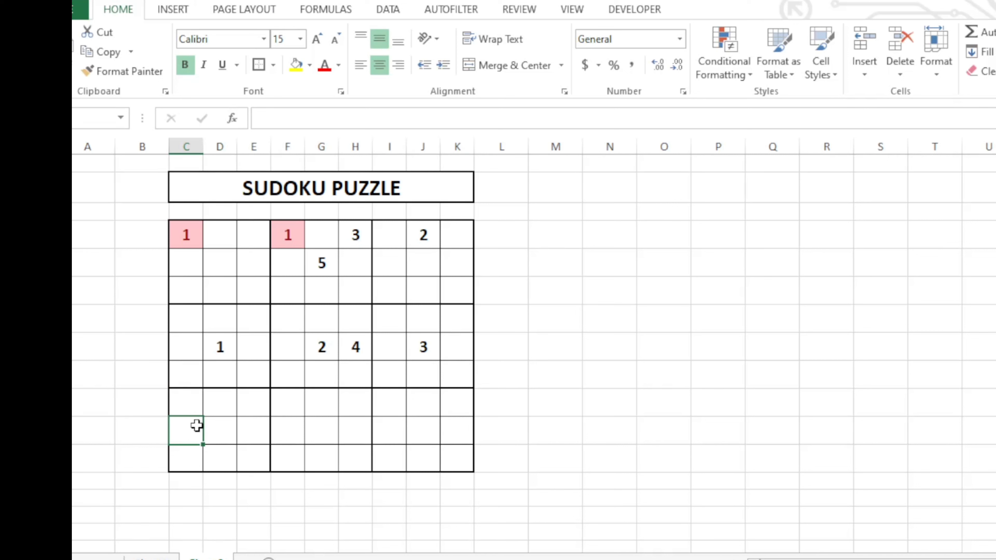
type("1")
left_click(238, 411)
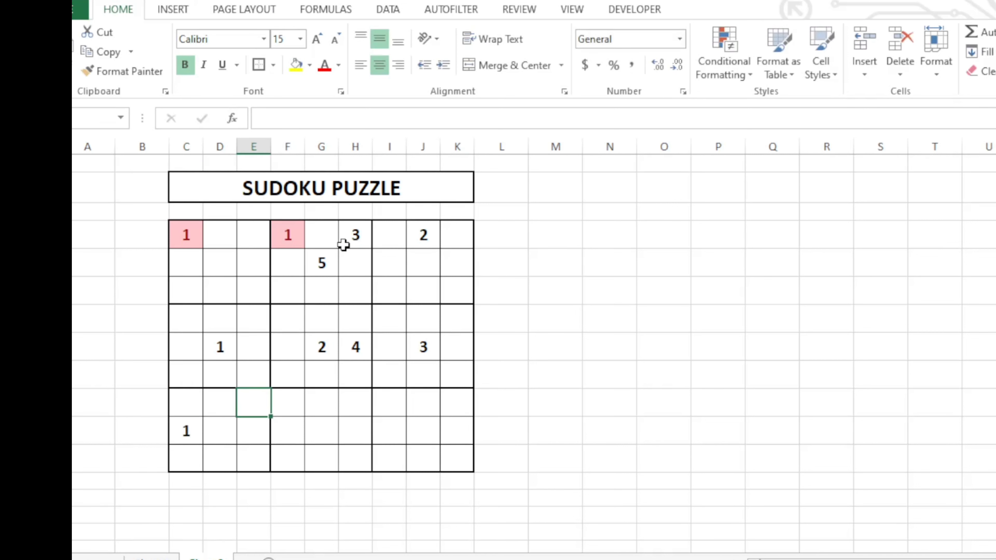
left_click(296, 233)
type("6")
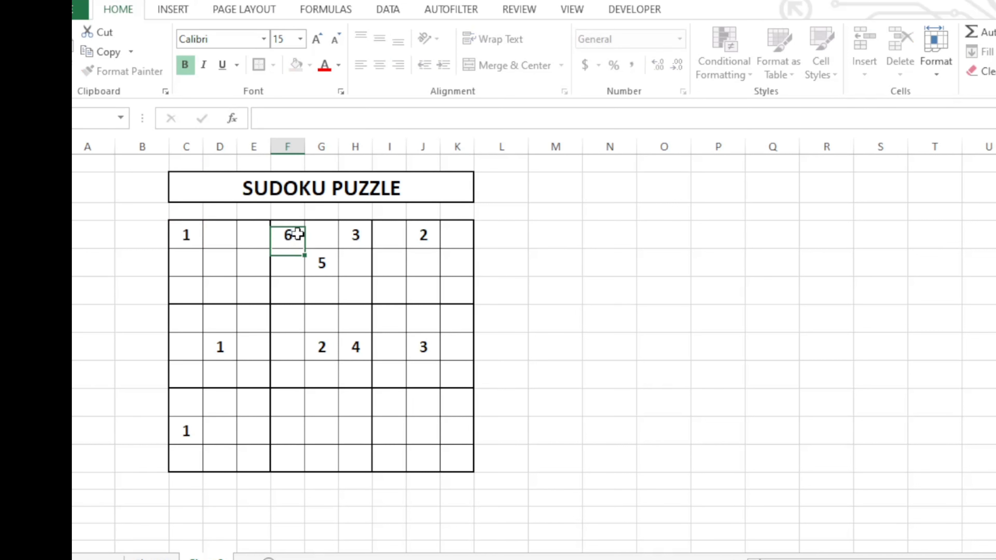
key("Return")
- Enter 6 in column F of the fifth grid row to test column duplicates
left_click_drag(187, 238, 199, 464)
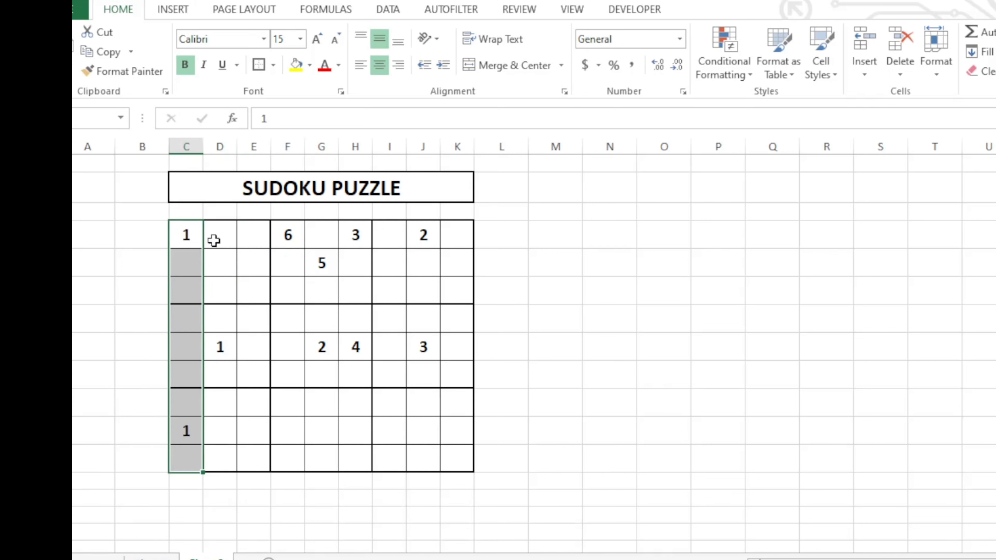
left_click(289, 351)
type("6")
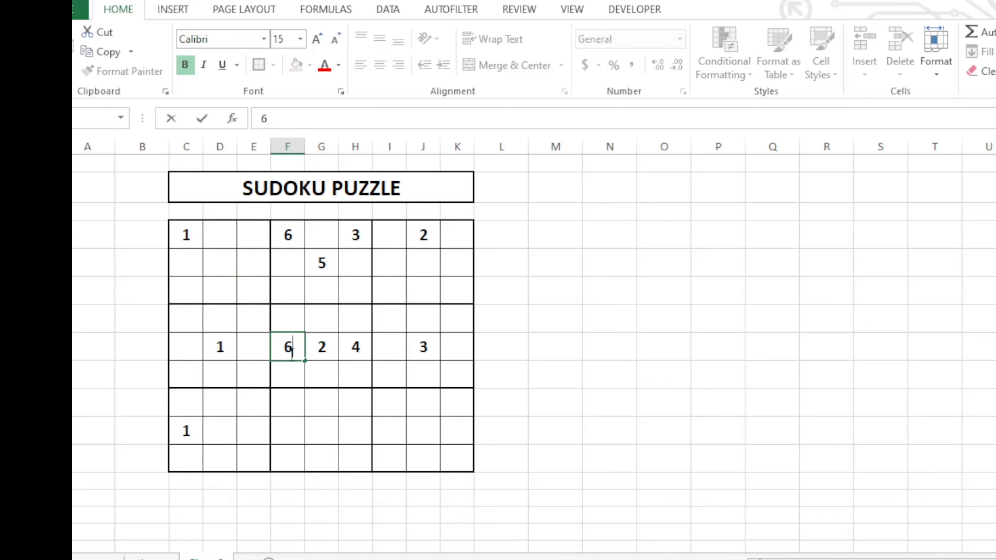
key("Return")
left_click_drag(279, 238, 285, 461)
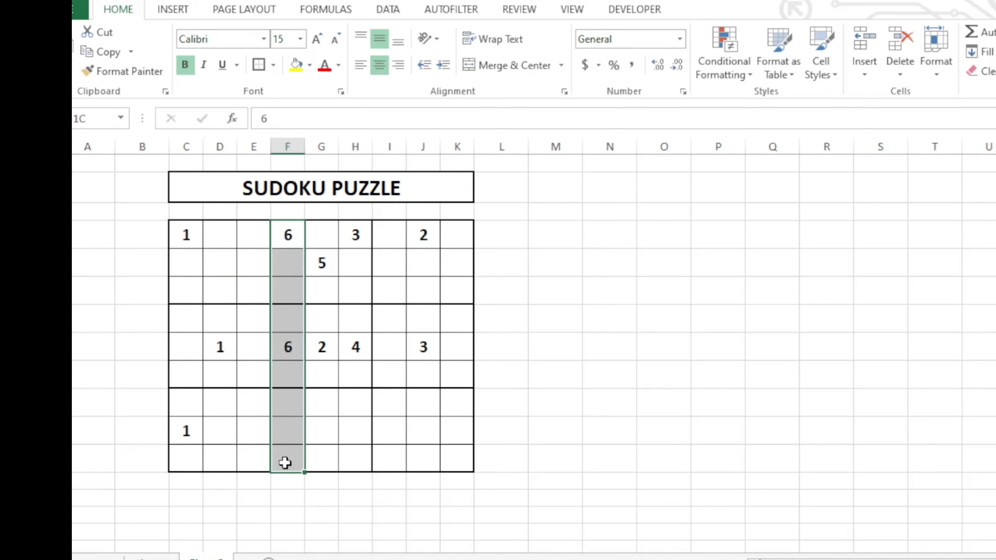
left_click_drag(187, 236, 188, 459)
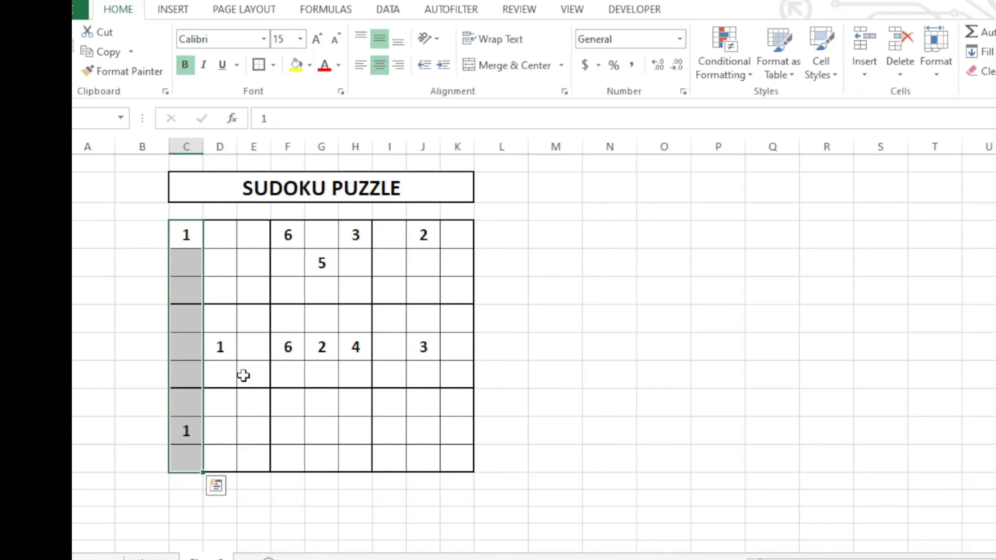
left_click(348, 421)
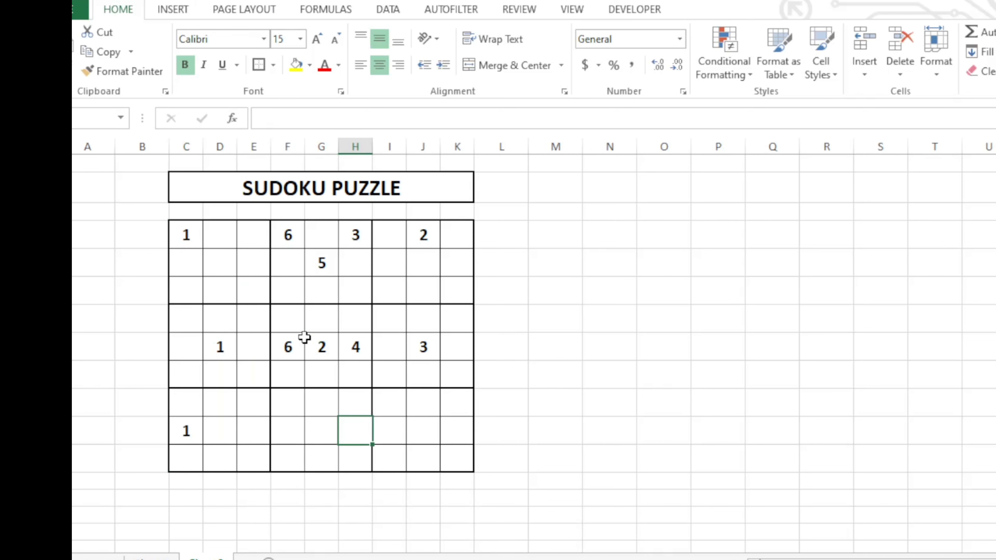
- Add light red duplicate-value highlighting to grid columns C and D
left_click_drag(187, 238, 173, 449)
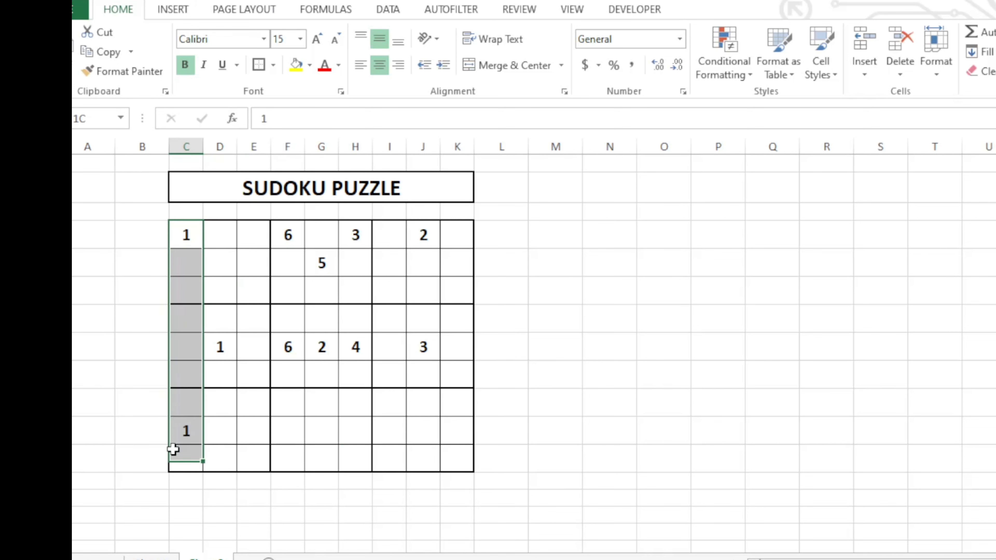
left_click(747, 77)
mouse_move(781, 101)
left_click(934, 327)
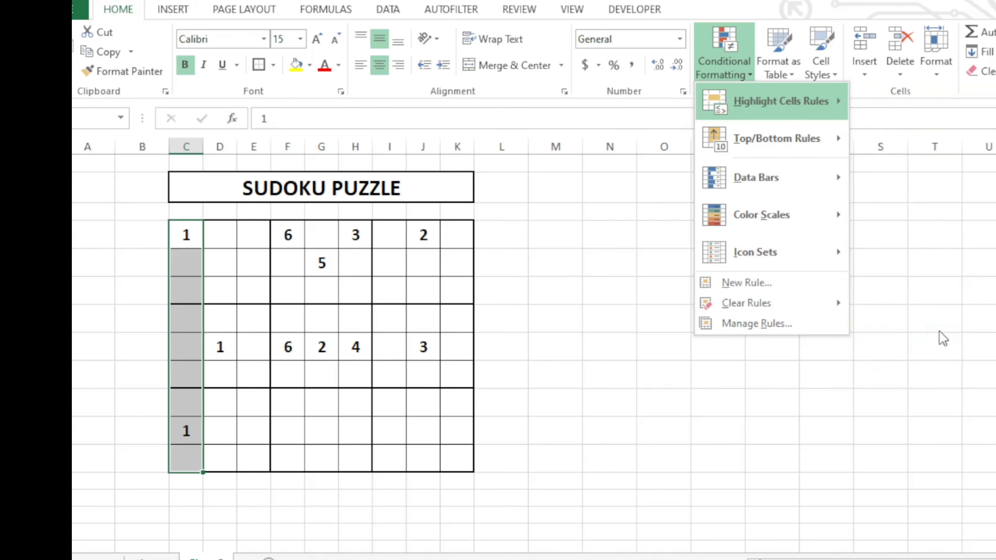
left_click(323, 394)
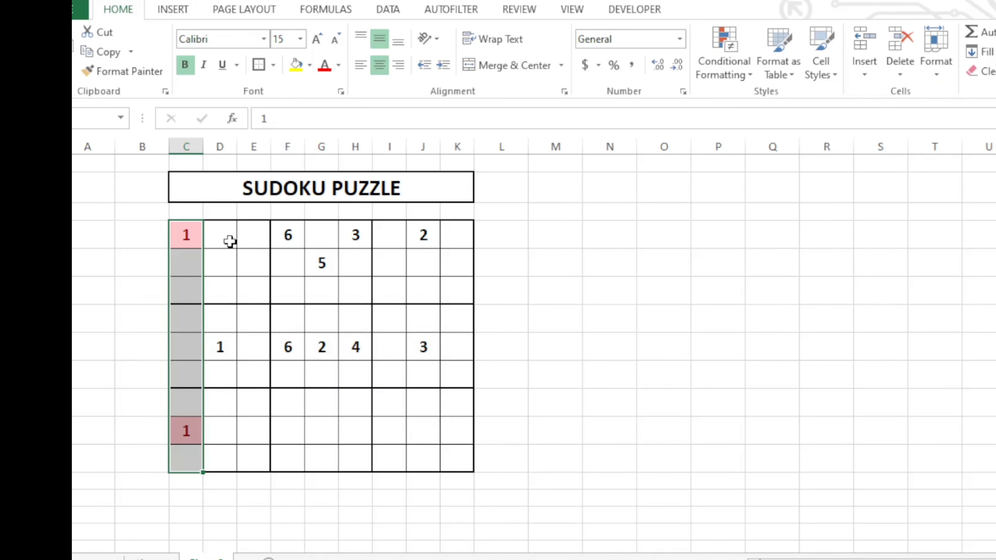
left_click_drag(231, 228, 222, 290)
left_click_drag(224, 346, 232, 456)
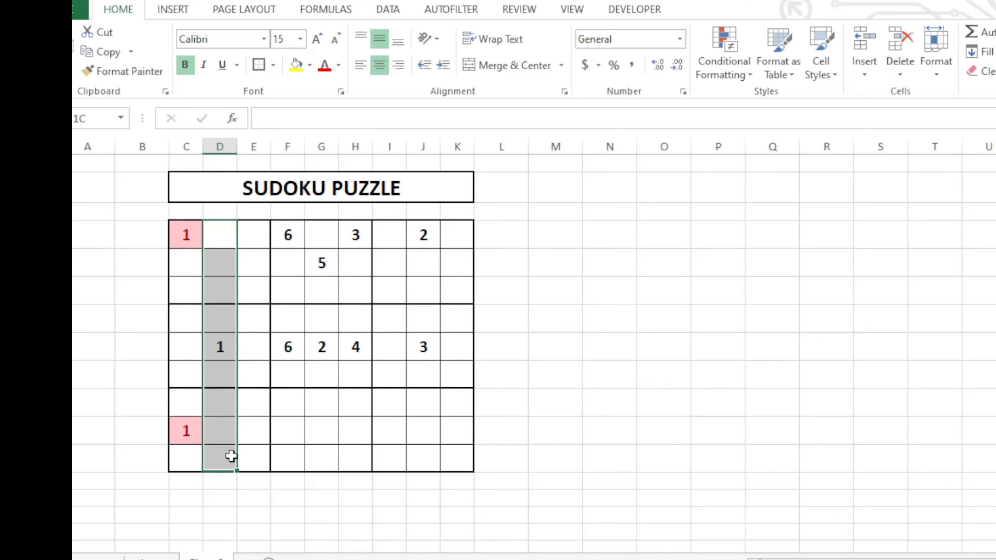
left_click(745, 77)
mouse_move(780, 101)
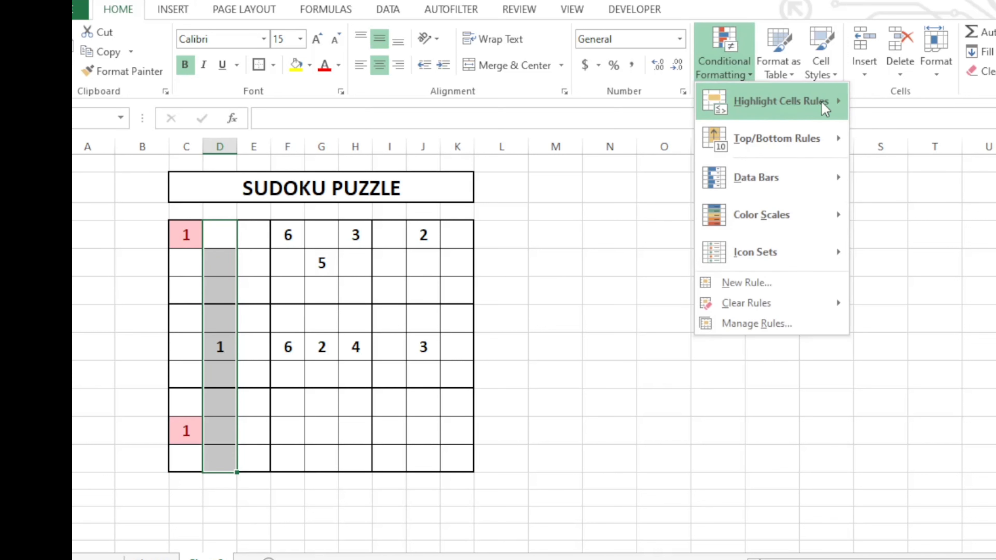
left_click(925, 321)
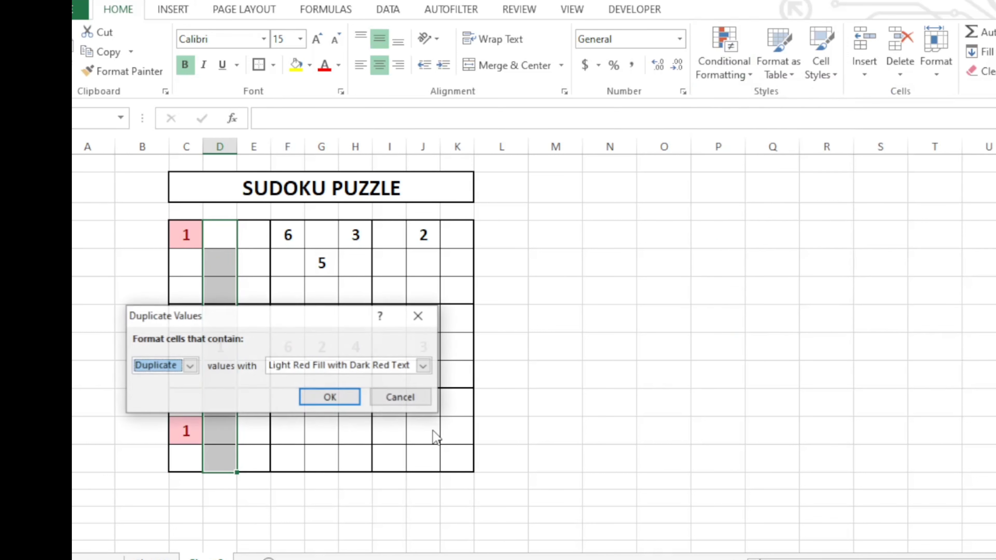
left_click(342, 404)
- Apply the same Duplicate Values rule to grid columns E and F
mouse_move(265, 241)
left_mouse_down()
mouse_move(235, 402)
mouse_move(251, 460)
left_mouse_up()
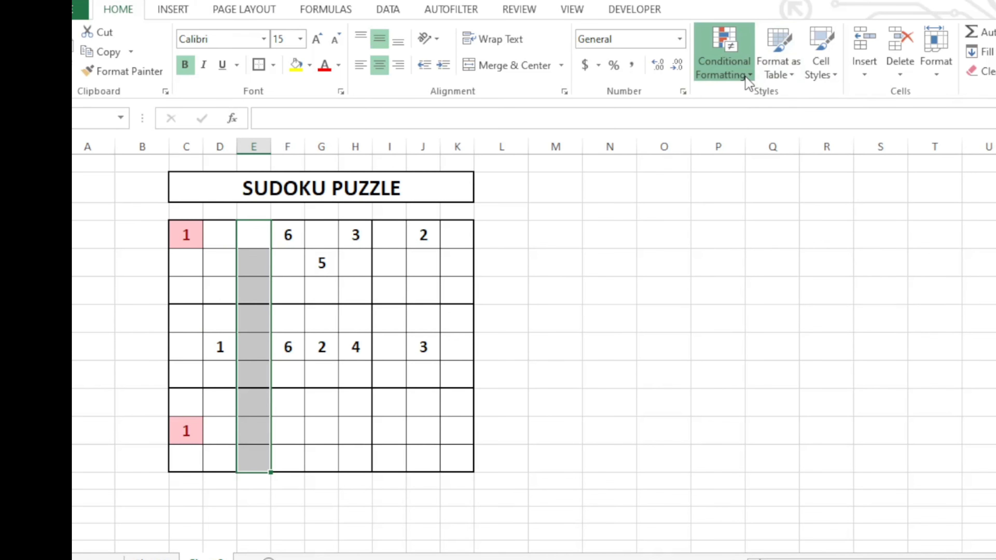
left_click(724, 67)
left_click(898, 327)
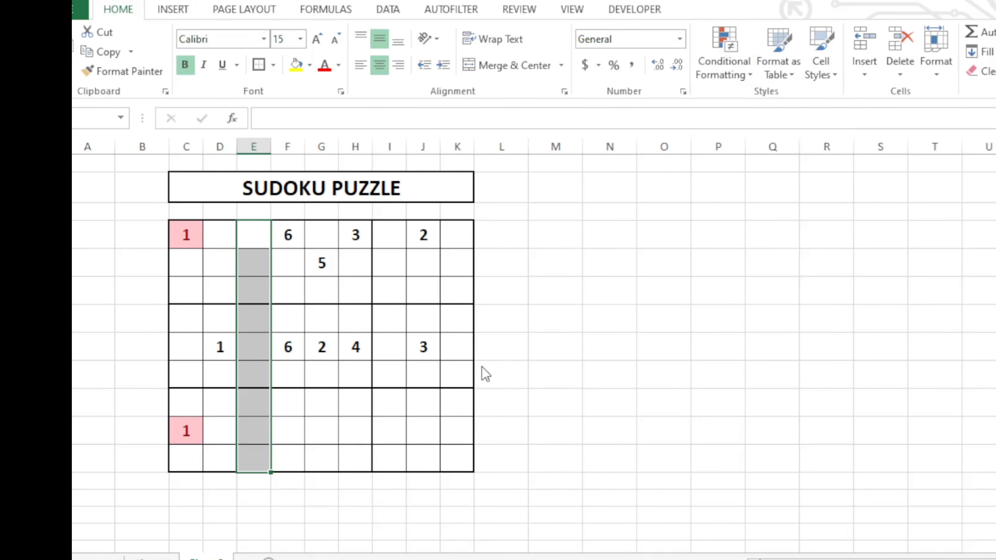
left_click(327, 396)
mouse_move(289, 236)
left_mouse_down()
mouse_move(279, 385)
mouse_move(297, 443)
left_mouse_up()
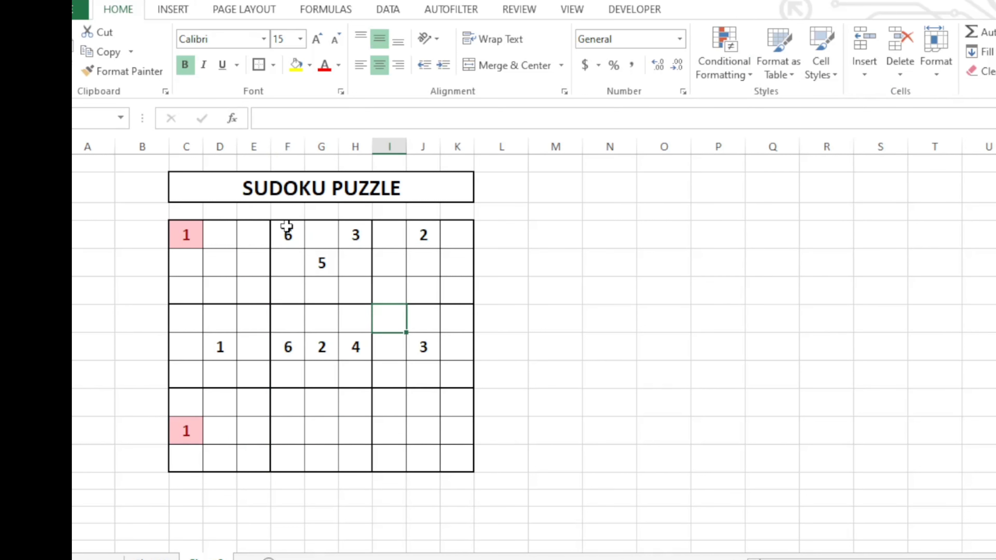
left_click_drag(286, 232, 287, 459)
left_click(724, 63)
left_click(902, 327)
left_click(354, 403)
- Apply light red duplicate highlighting to grid columns G, H and I
left_click_drag(322, 261, 322, 463)
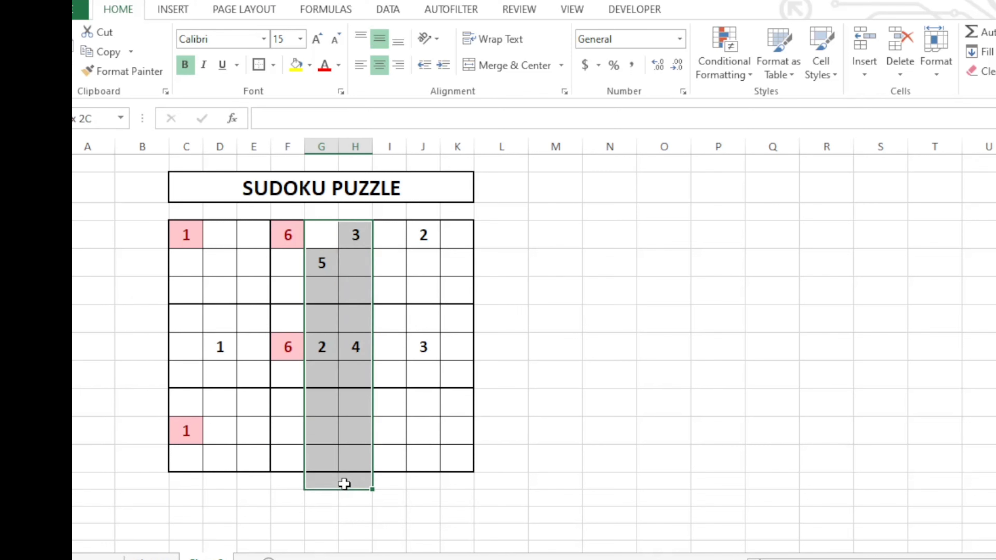
left_click(724, 63)
left_click(902, 326)
left_click(330, 397)
left_click_drag(356, 236, 356, 459)
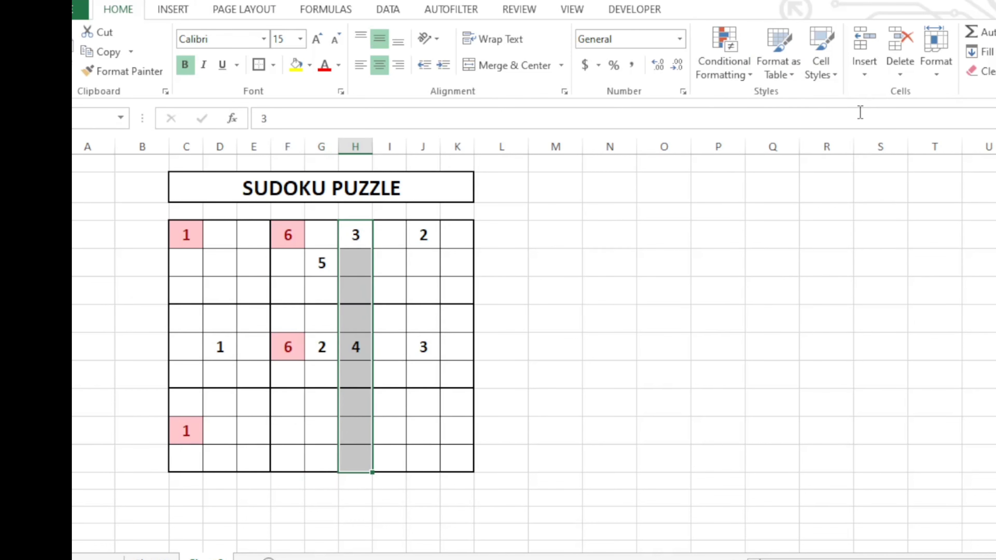
left_click(724, 63)
left_click(902, 327)
left_click(330, 397)
left_click_drag(389, 236, 397, 457)
left_click(724, 63)
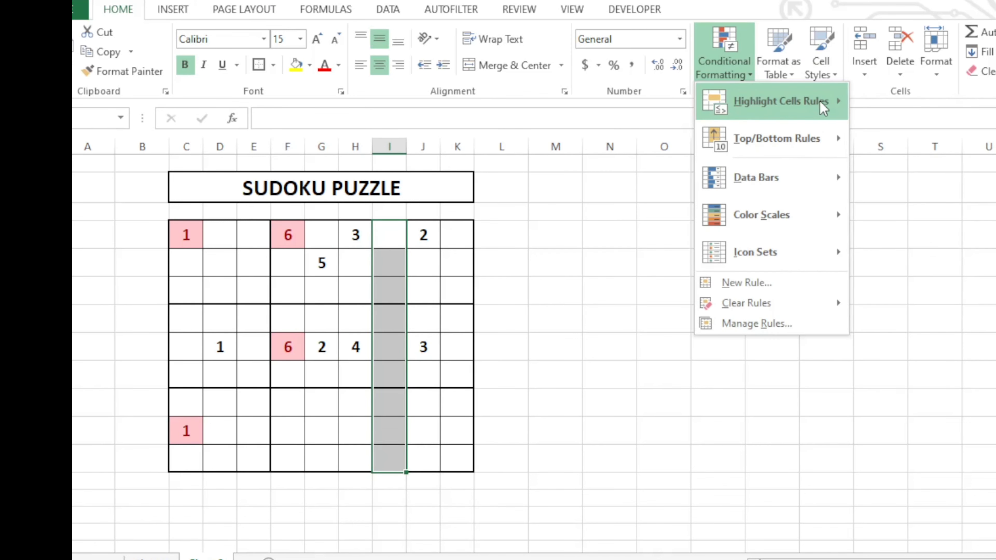
left_click(902, 327)
left_click(328, 396)
- Apply the Duplicate Values rule to columns J and K, then deselect to view the grid
left_click_drag(423, 236, 422, 457)
left_click(724, 63)
left_click(902, 327)
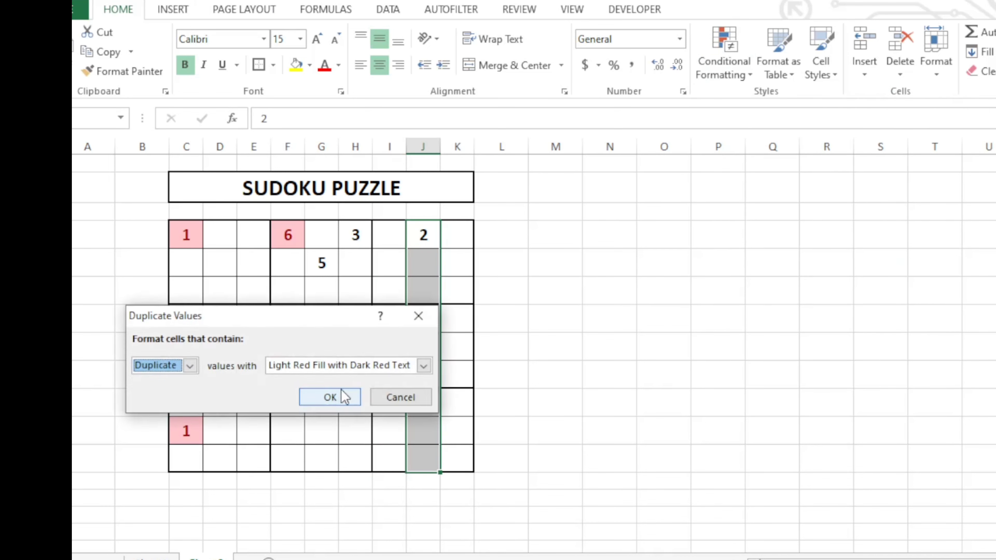
left_click(329, 396)
left_click_drag(457, 236, 459, 455)
left_click(724, 63)
mouse_move(780, 101)
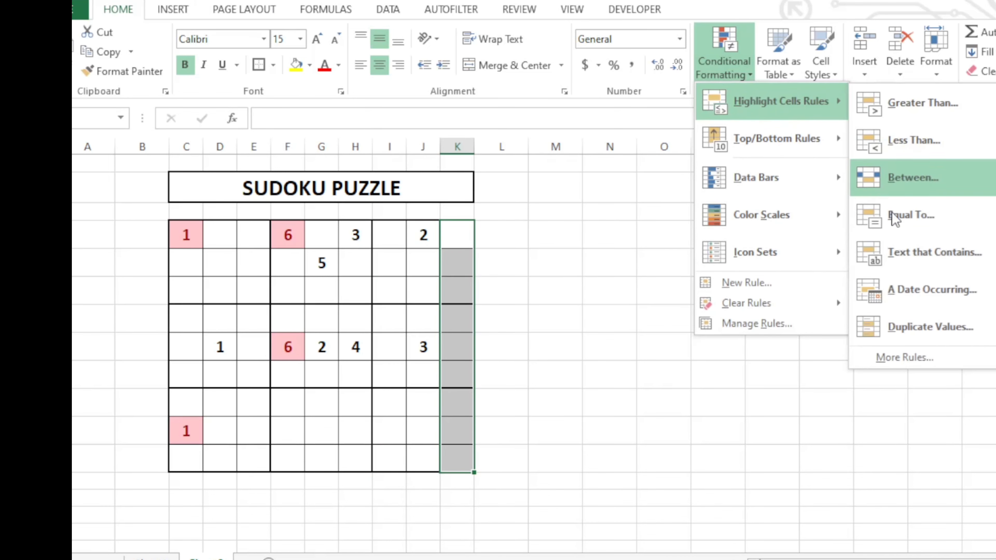
left_click(887, 328)
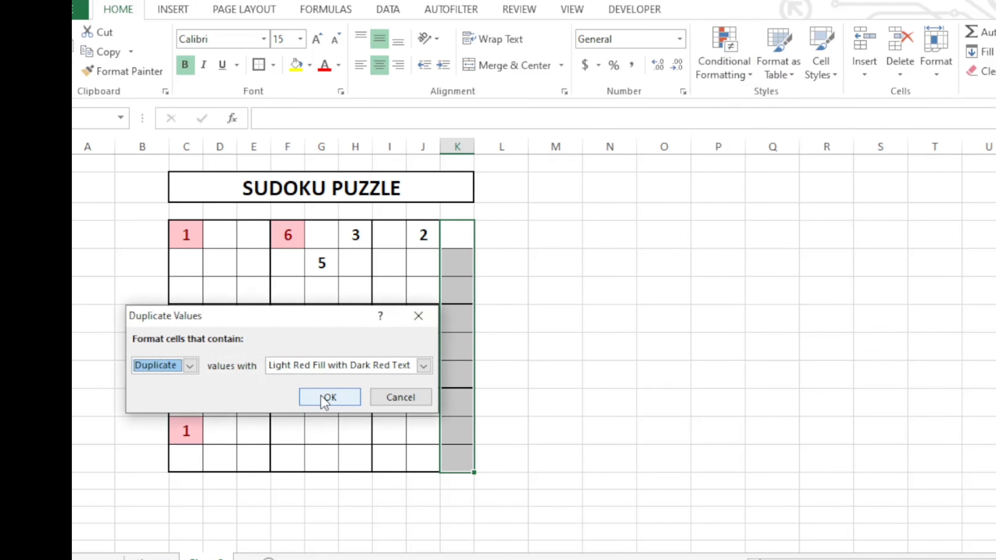
left_click(310, 396)
left_click(390, 429)
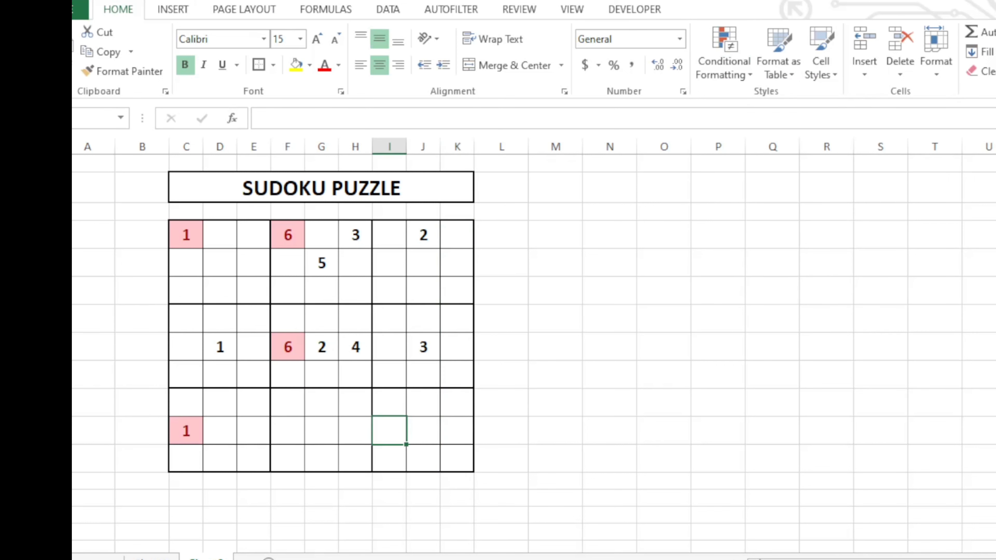
- Enter 3 in column J's empty lower cell to test column duplicates
left_click(427, 377)
left_click(427, 441)
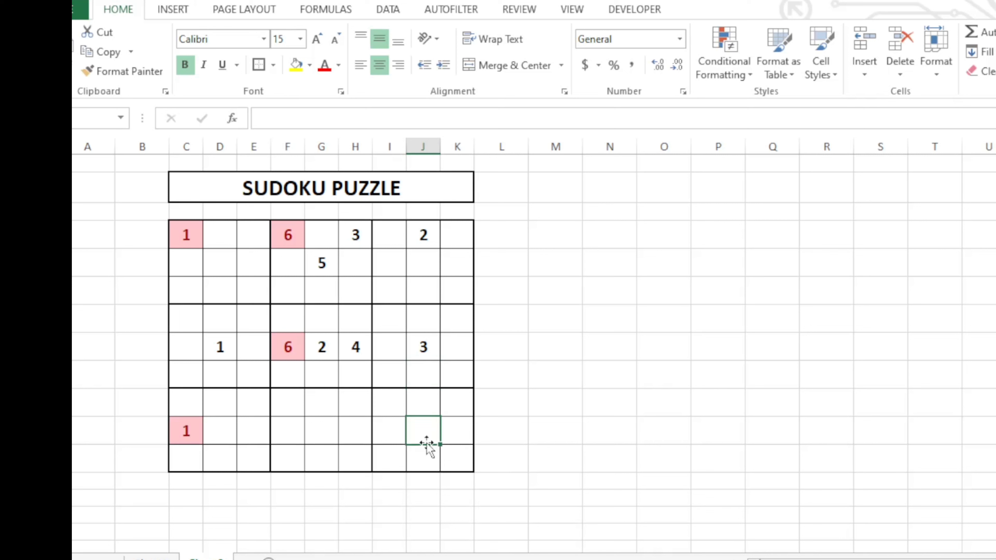
type("3")
key("Return")
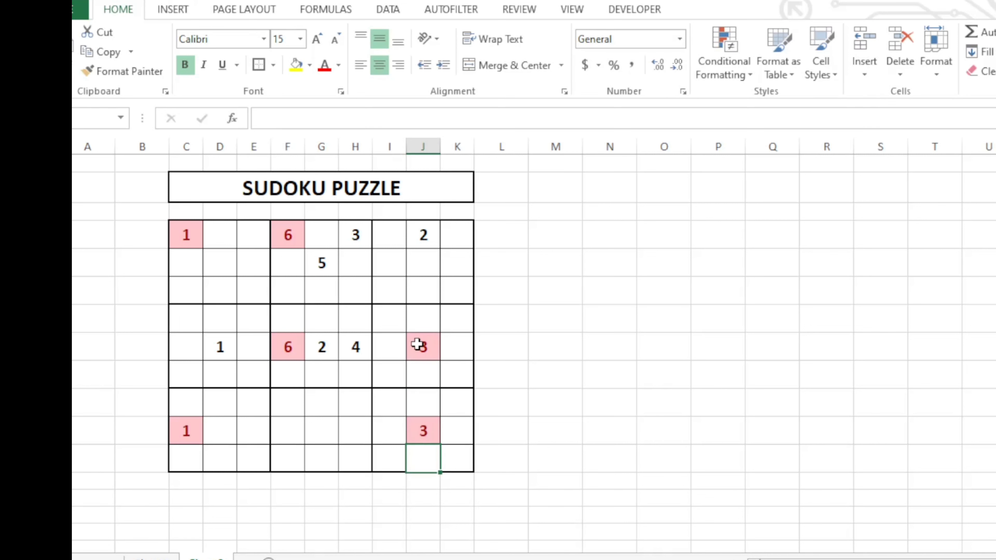
- Change column F's middle 6 to 7, column C's lower 1 to 3, and column J's 3 to 4
left_click(290, 358)
type("7")
key("Return")
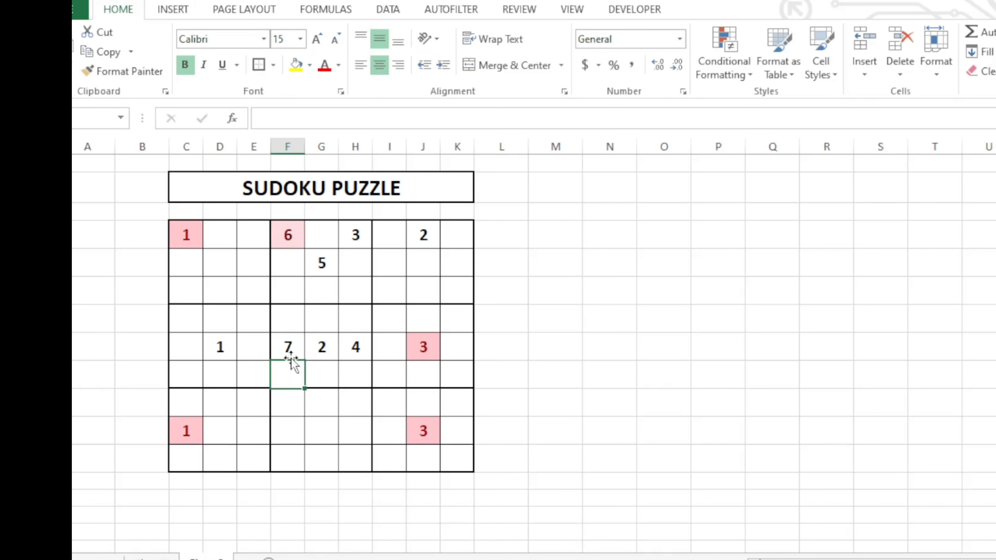
left_click(190, 437)
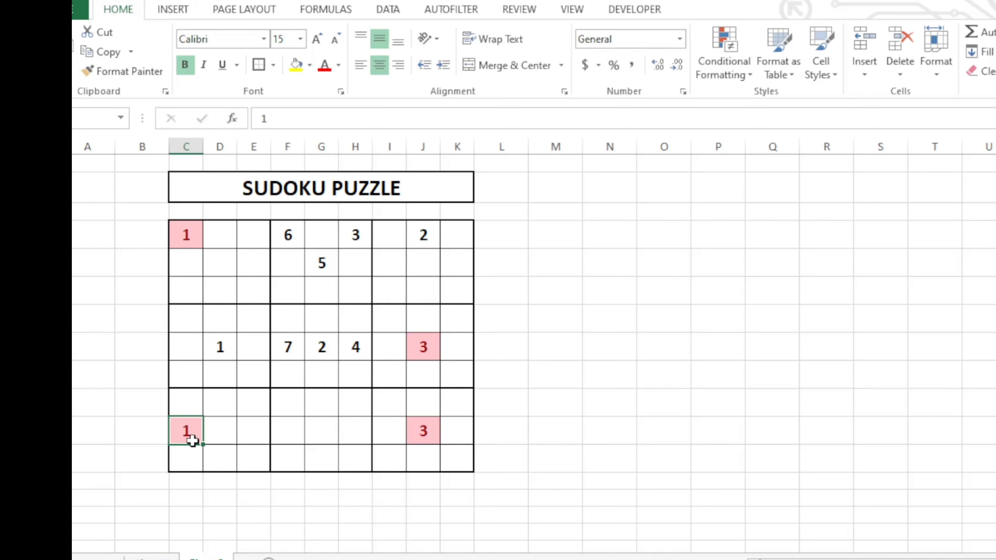
type("3")
key("Return")
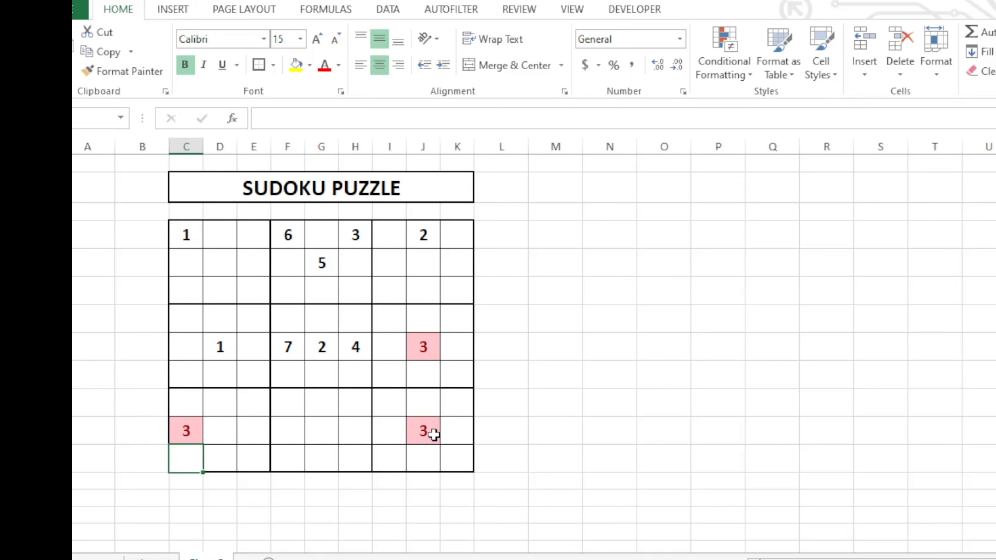
left_click(433, 434)
type("4")
key("Return")
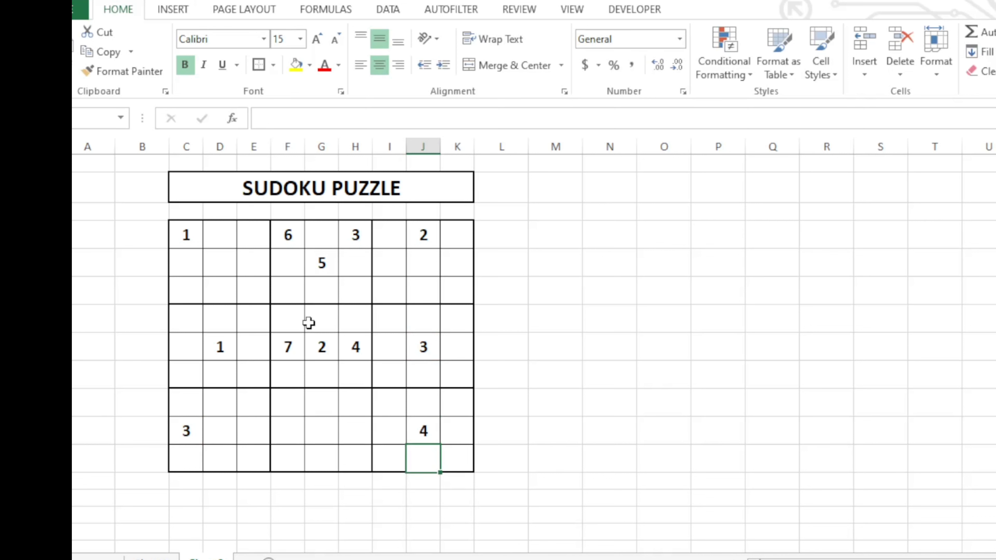
left_click(356, 311)
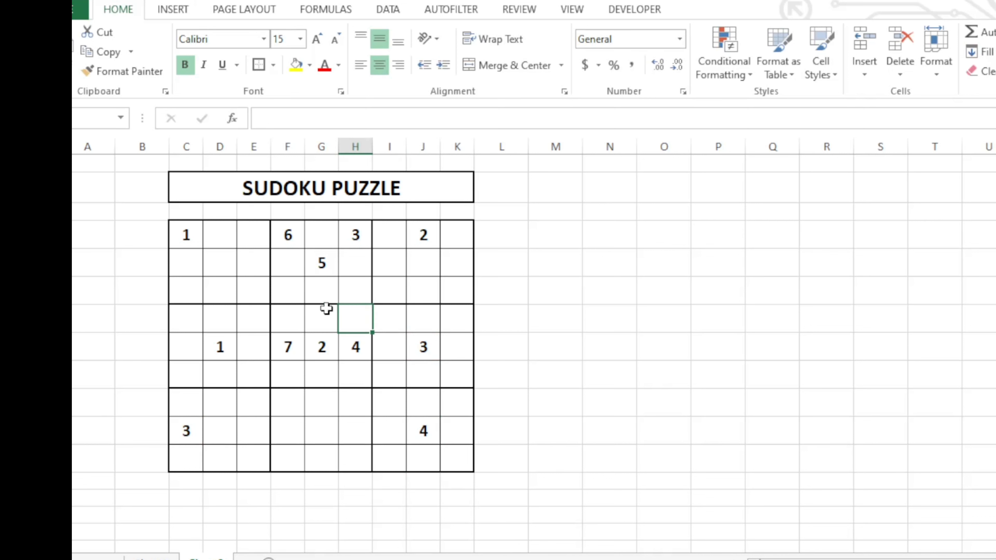
- Select the top-left, top-middle and top-right 3x3 blocks in turn to inspect them
left_click_drag(198, 247, 220, 263)
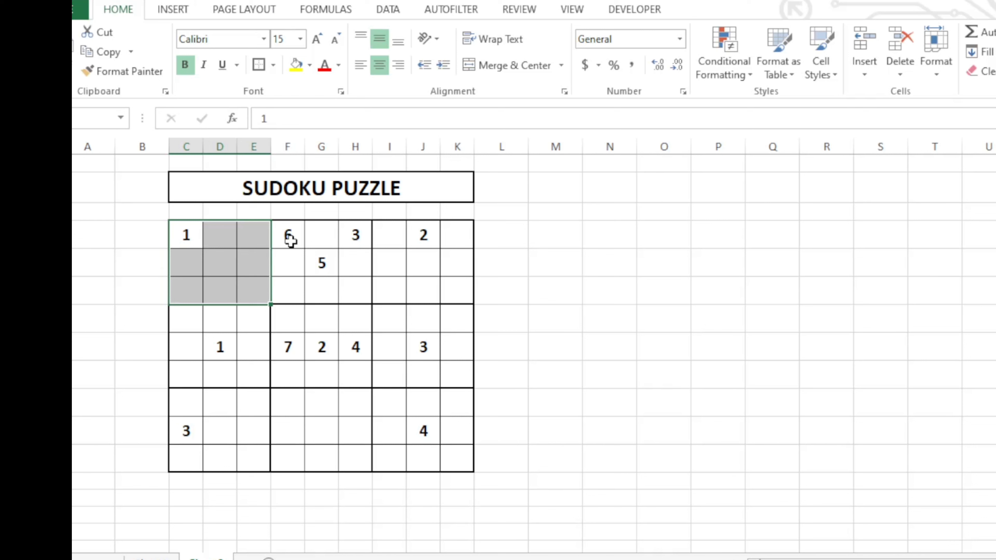
left_click_drag(290, 241, 344, 289)
left_click_drag(393, 234, 452, 290)
left_click(205, 244)
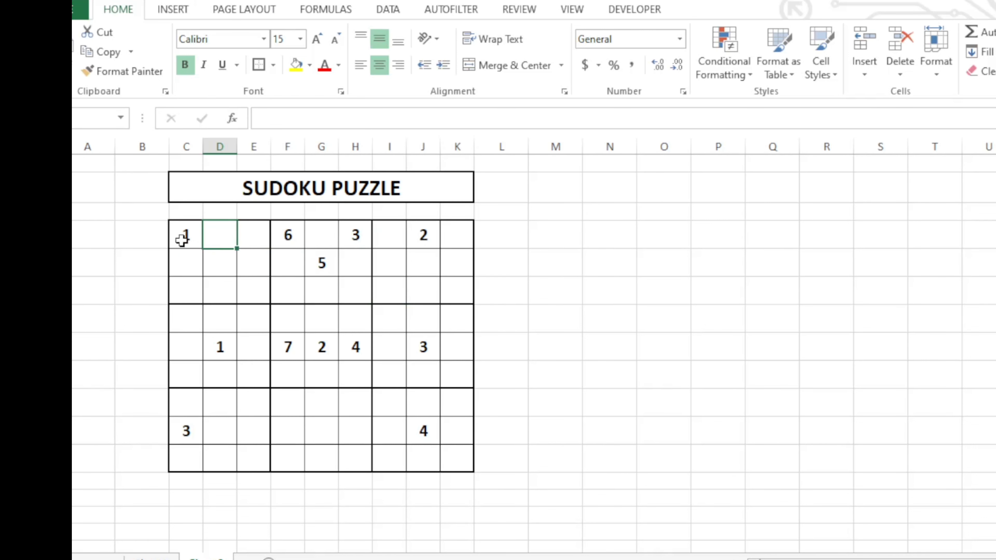
left_click(183, 235)
- Put a 5 in D6 and a second 5 in C5 of the top-left block
left_click(222, 282)
type("1")
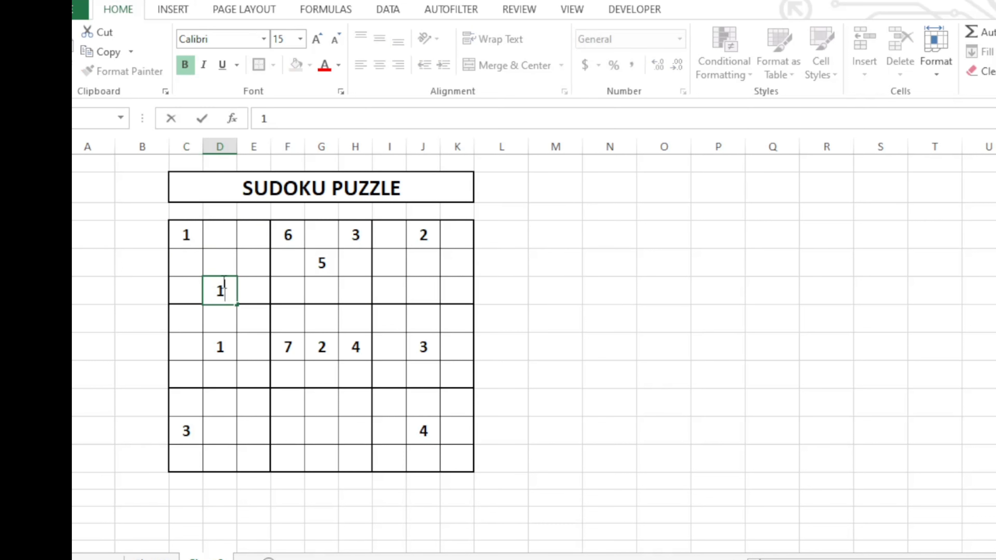
key("Return")
left_click(222, 290)
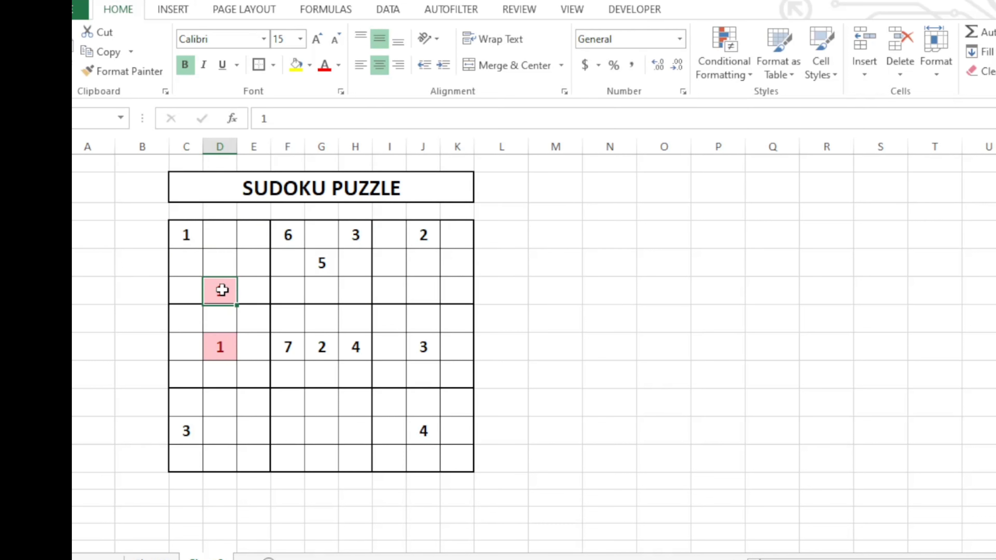
type("5")
key("Return")
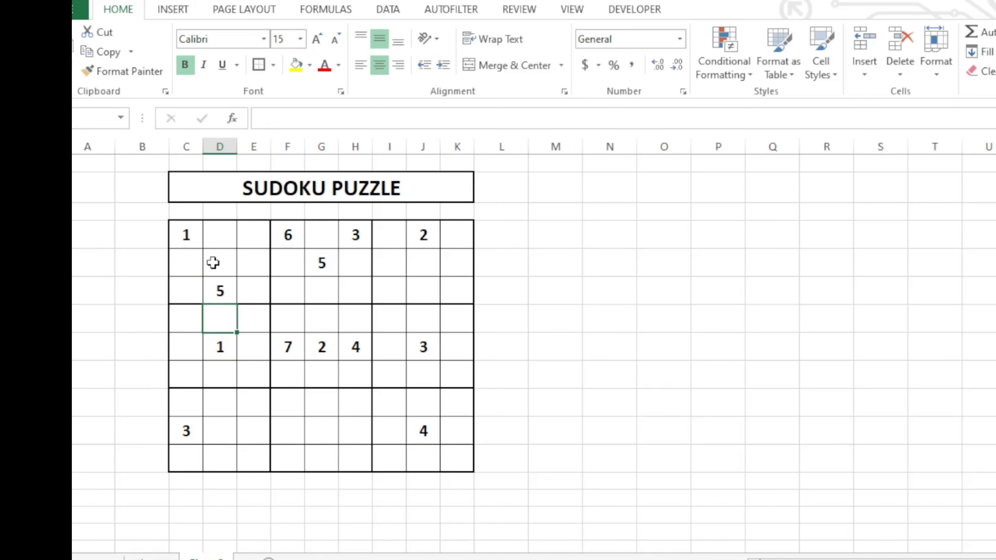
left_click(212, 265)
left_click(252, 257)
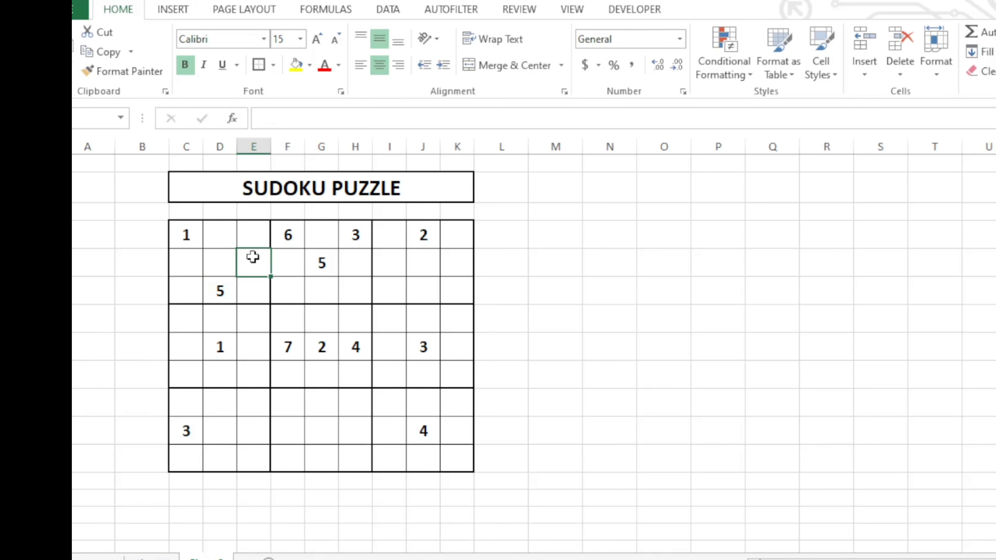
left_click(190, 292)
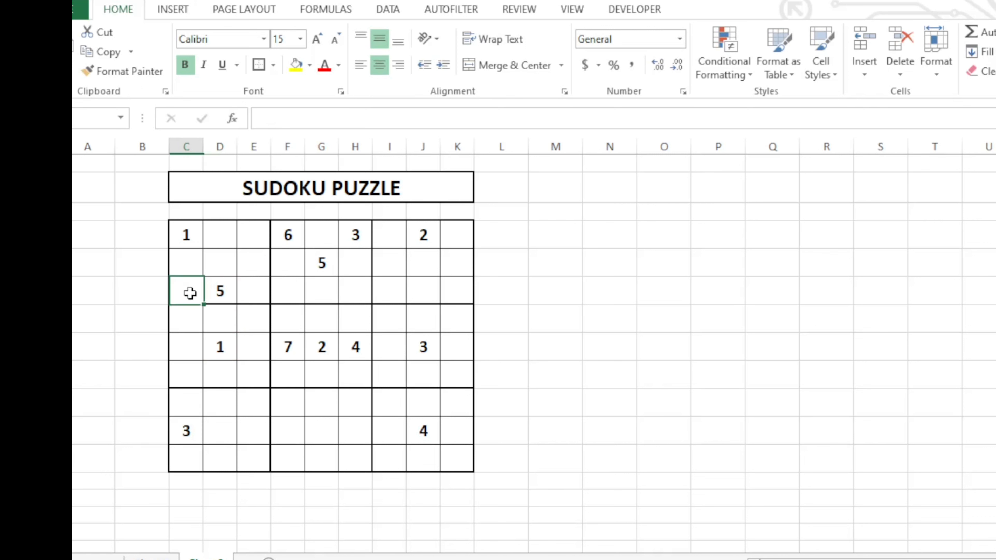
left_click(187, 266)
type("5")
key("Return")
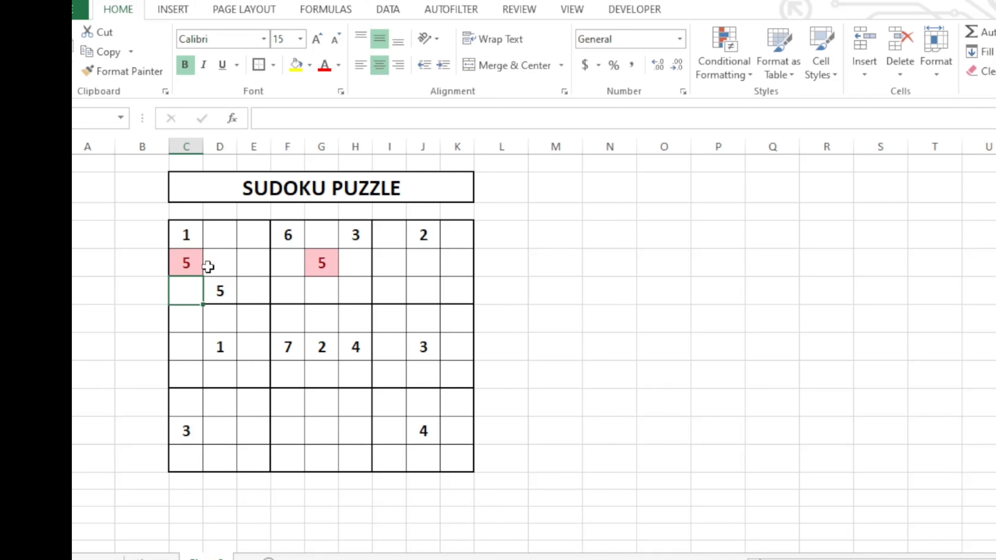
- Change the 5 in G5 to 1, then click through cells of the top-left block
left_click(321, 264)
type("1")
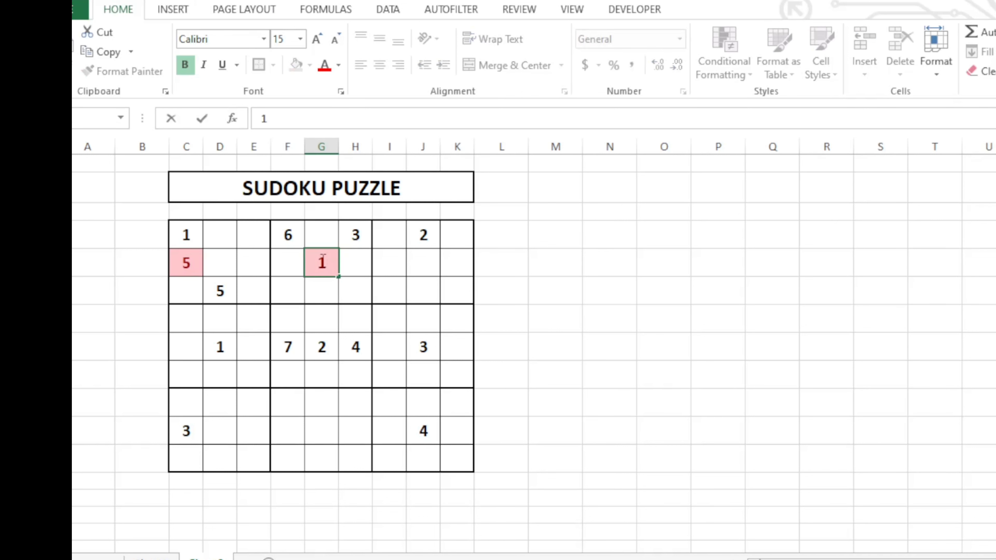
key("Return")
left_click(197, 269)
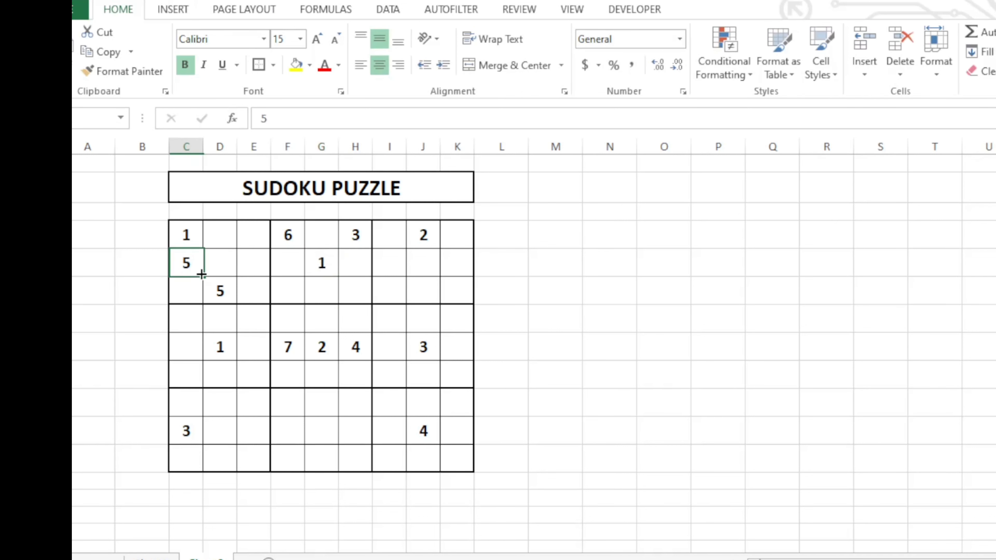
left_click(229, 289)
left_click(267, 288)
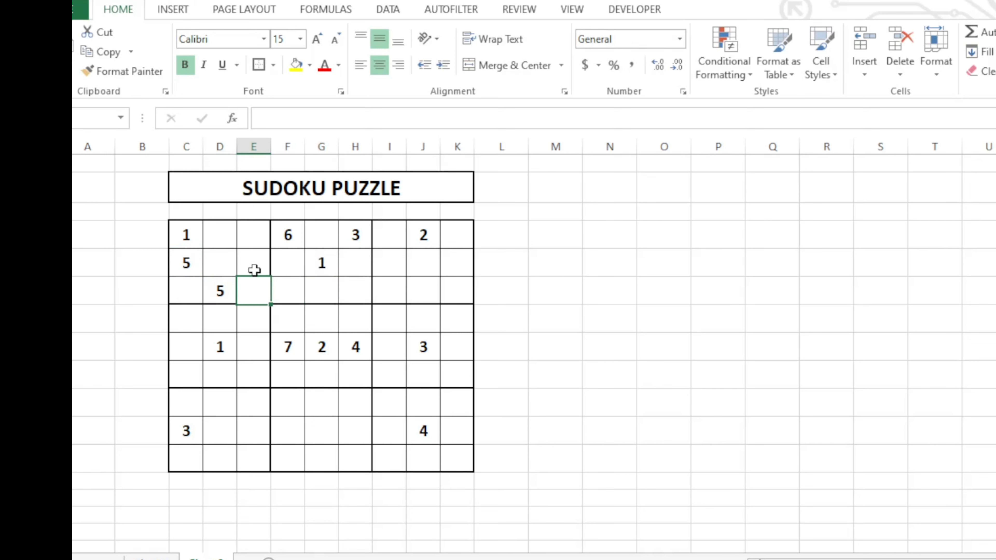
- Apply Duplicate Values highlighting (Light Red Fill with Dark Red Text) to the top three blocks
left_click_drag(192, 237, 257, 290)
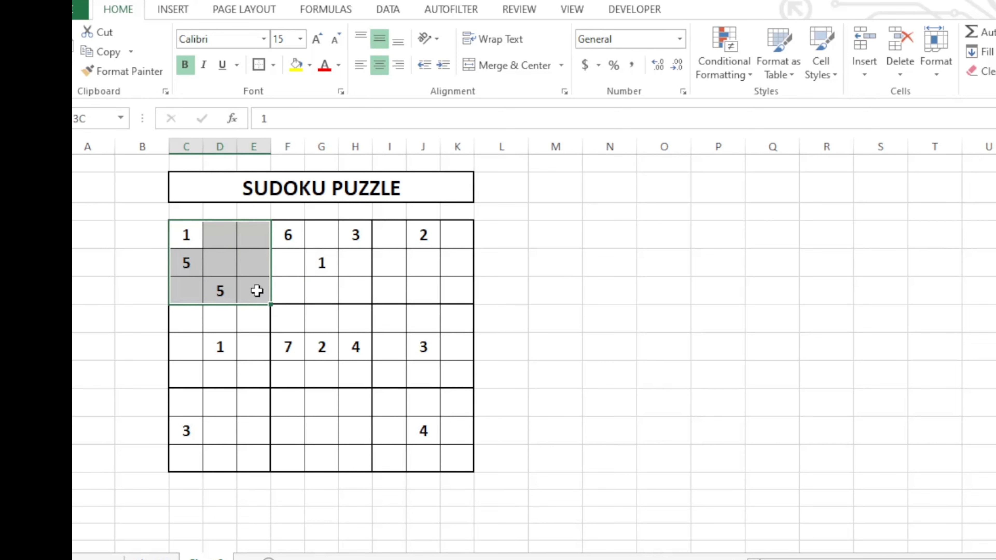
left_click(723, 66)
mouse_move(780, 101)
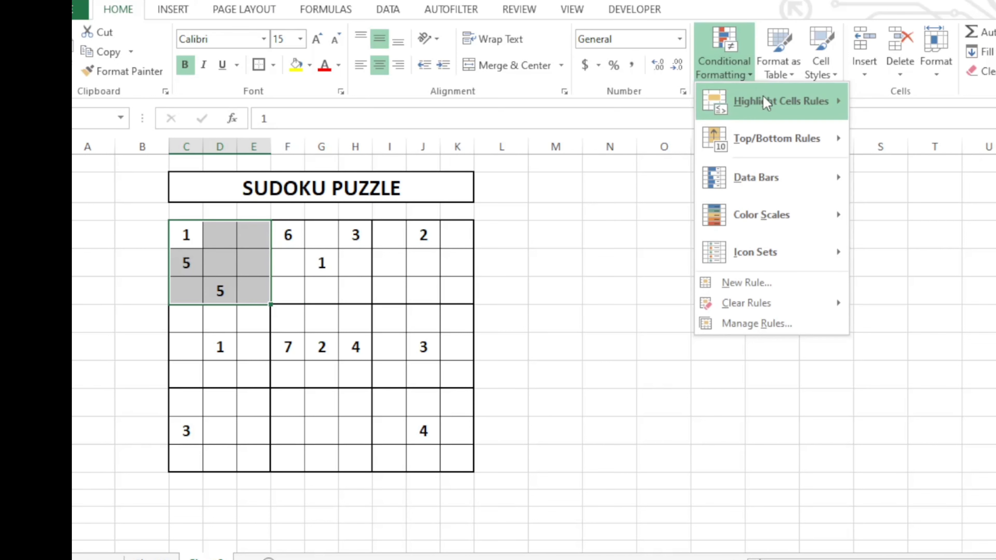
left_click(914, 332)
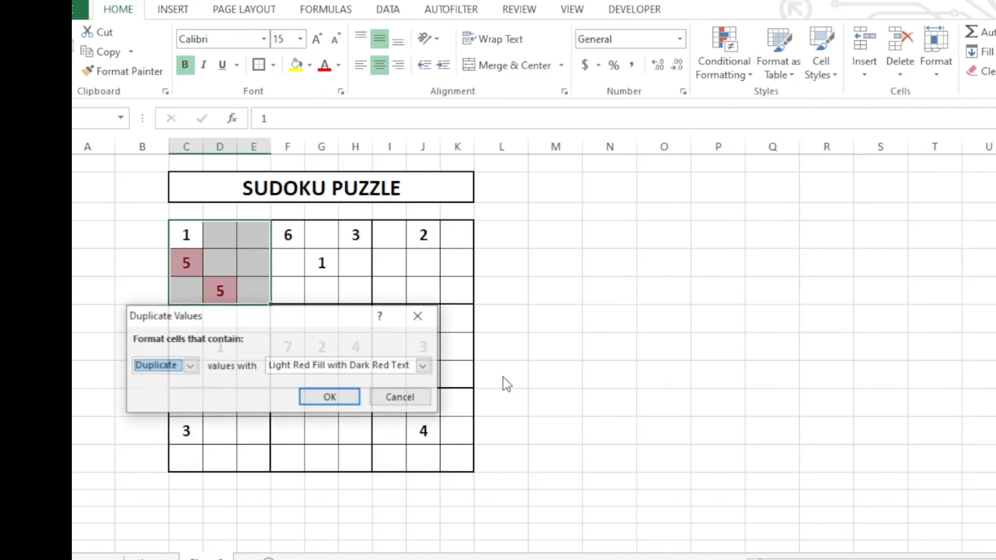
left_click(332, 397)
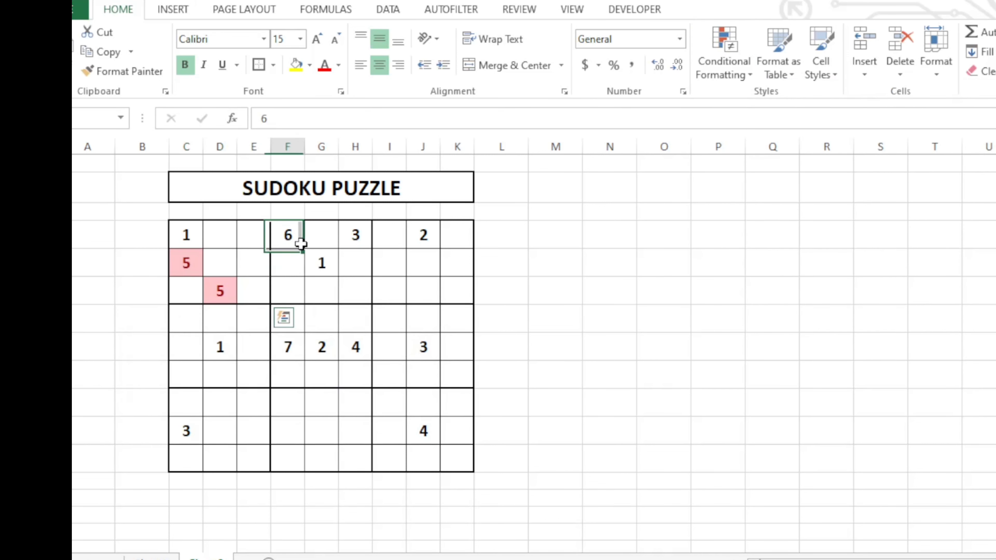
left_click_drag(292, 238, 353, 290)
left_click(723, 67)
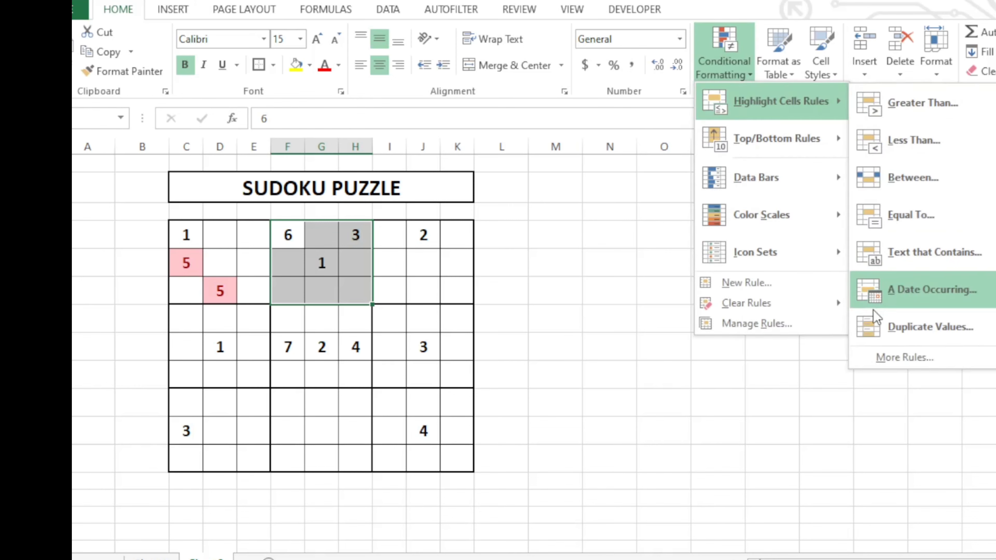
left_click(929, 327)
left_click(332, 398)
left_click_drag(389, 234, 457, 291)
left_click(723, 67)
left_click(930, 327)
left_click(330, 398)
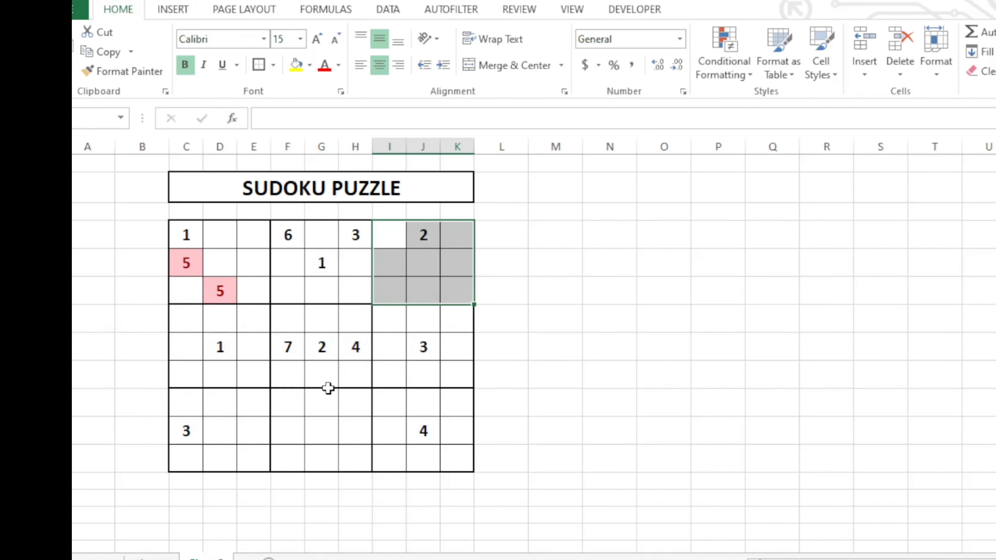
- Apply the same light red duplicate highlighting to the middle-left, centre and middle-right blocks
left_click_drag(186, 318, 254, 374)
left_click(724, 67)
left_click(930, 327)
left_click(331, 397)
left_click_drag(288, 318, 356, 375)
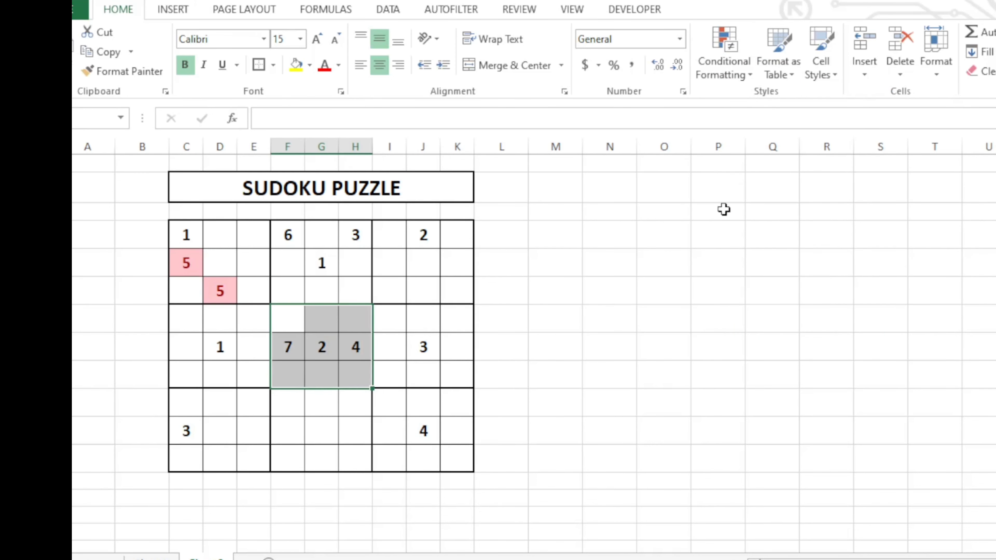
left_click(724, 67)
left_click(930, 327)
left_click(330, 397)
left_click_drag(390, 319, 457, 375)
left_click(723, 67)
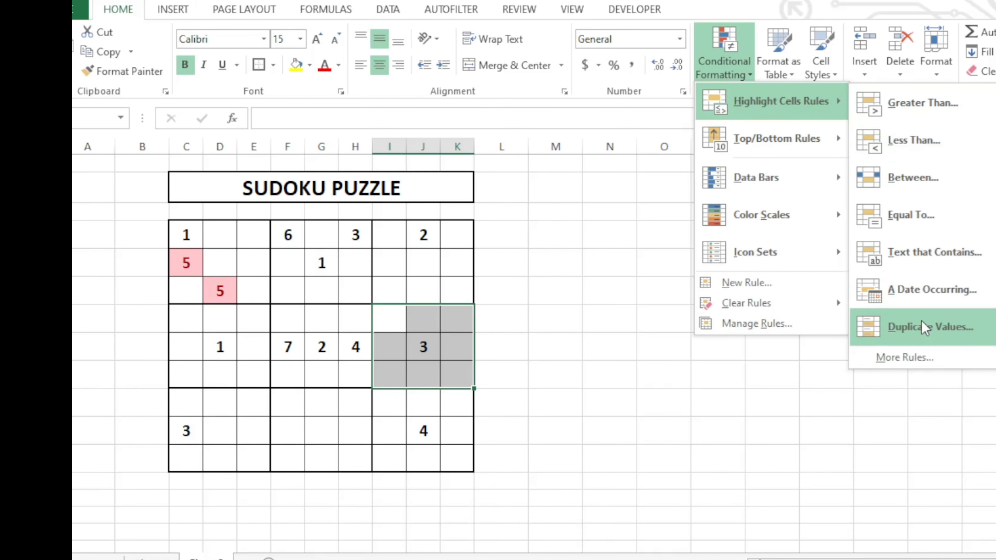
left_click(929, 326)
left_click(337, 394)
- Add light red duplicate highlighting to the bottom-left and bottom-middle blocks
left_click_drag(186, 403, 253, 459)
left_click(724, 66)
left_click(930, 327)
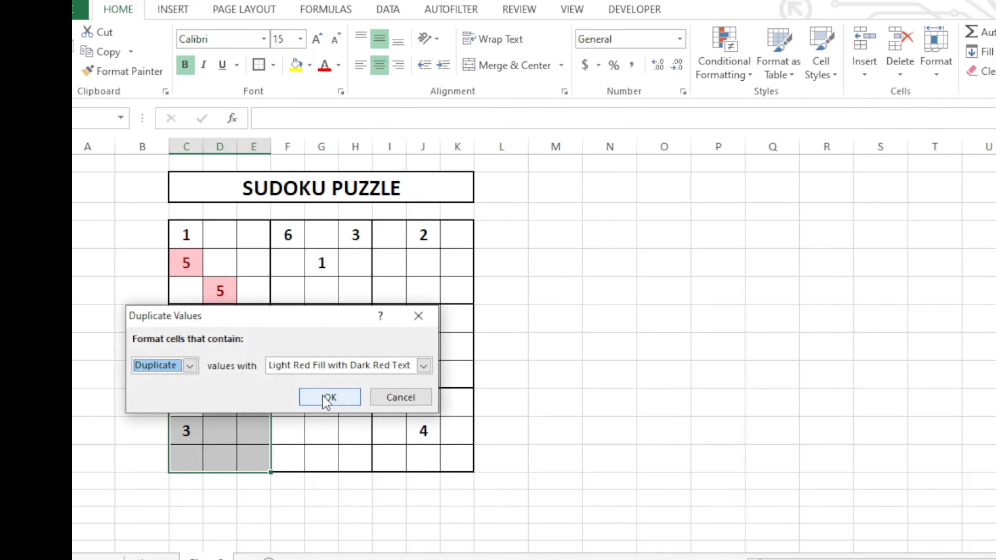
left_click(331, 398)
left_click_drag(287, 403, 355, 459)
left_click(723, 67)
left_click(929, 327)
left_click(330, 398)
- Add light red duplicate highlighting to the bottom-right block, then select cell I10 for testing
left_click_drag(389, 402, 457, 458)
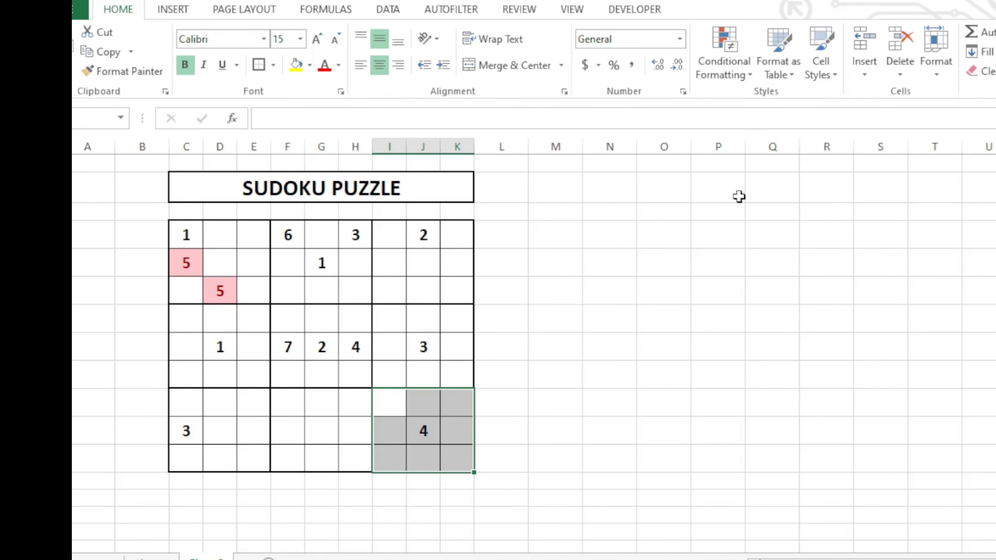
left_click(723, 67)
left_click(930, 327)
left_click(392, 403)
mouse_move(779, 101)
left_click(749, 80)
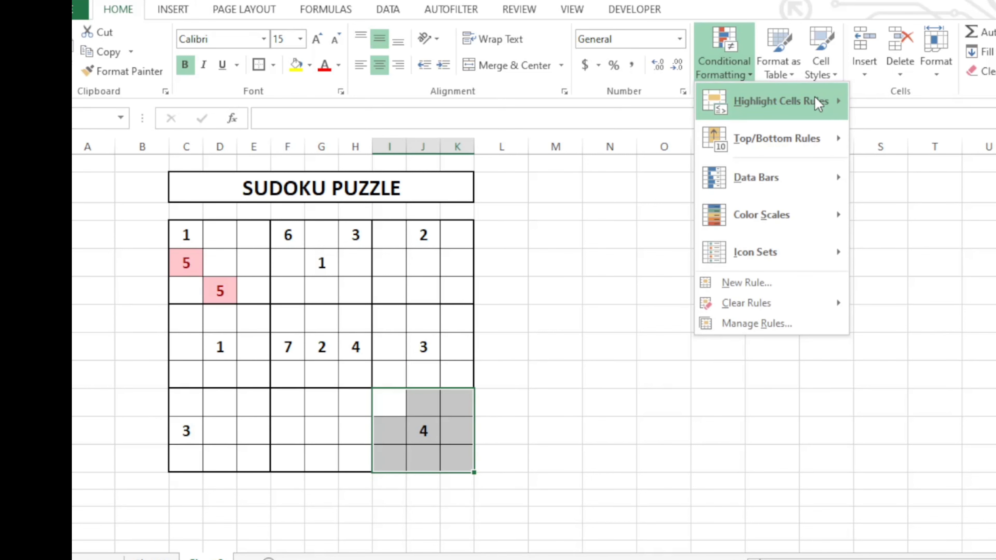
left_click(919, 335)
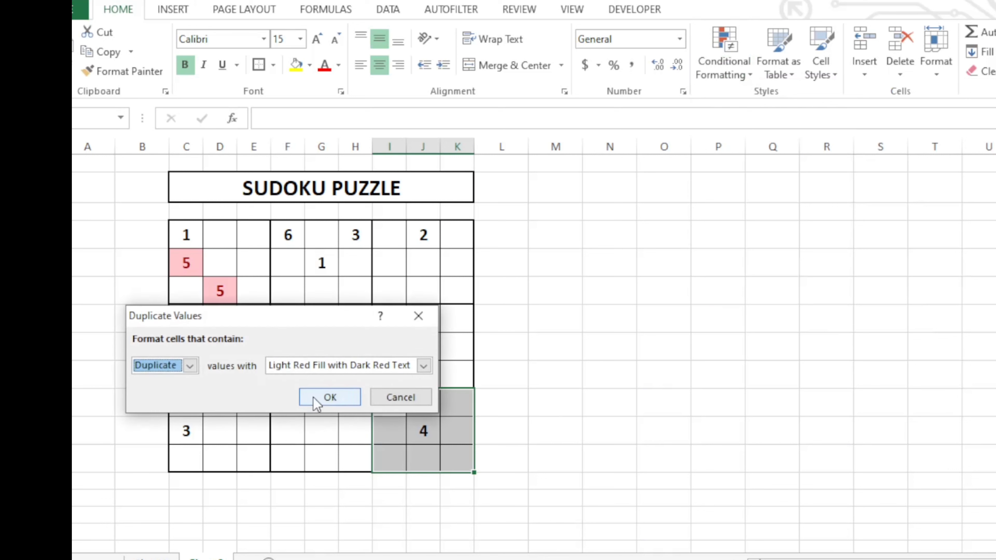
left_click(330, 397)
left_click(484, 381)
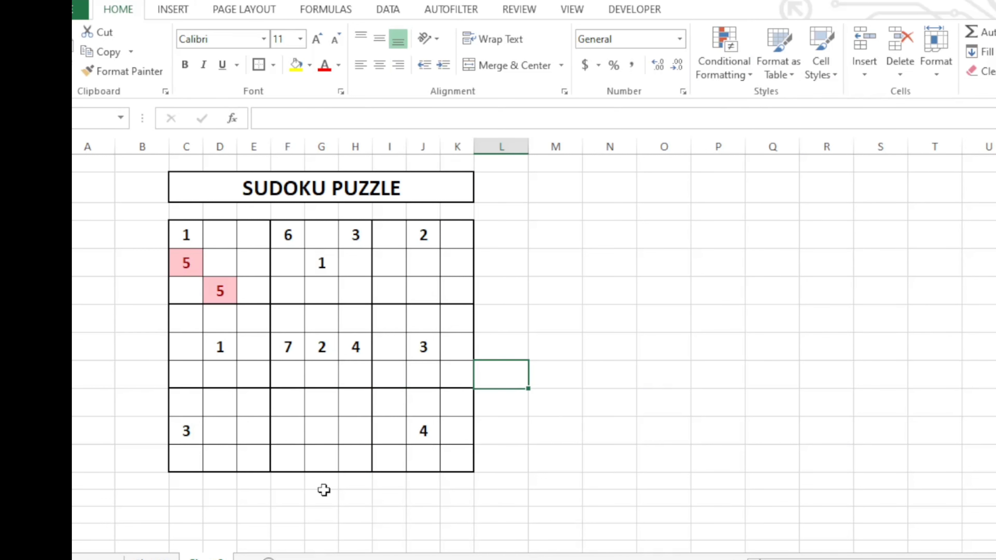
left_click(395, 413)
type("4")
- Replace the test 4 in I10 with 1, and set C5 to 6 and C6 to 4
key("Return")
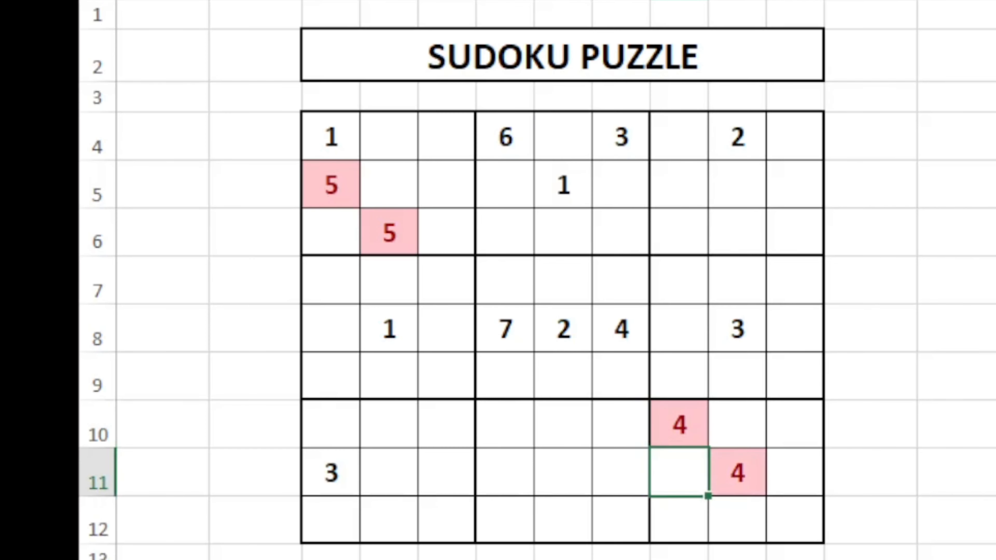
left_click(680, 423)
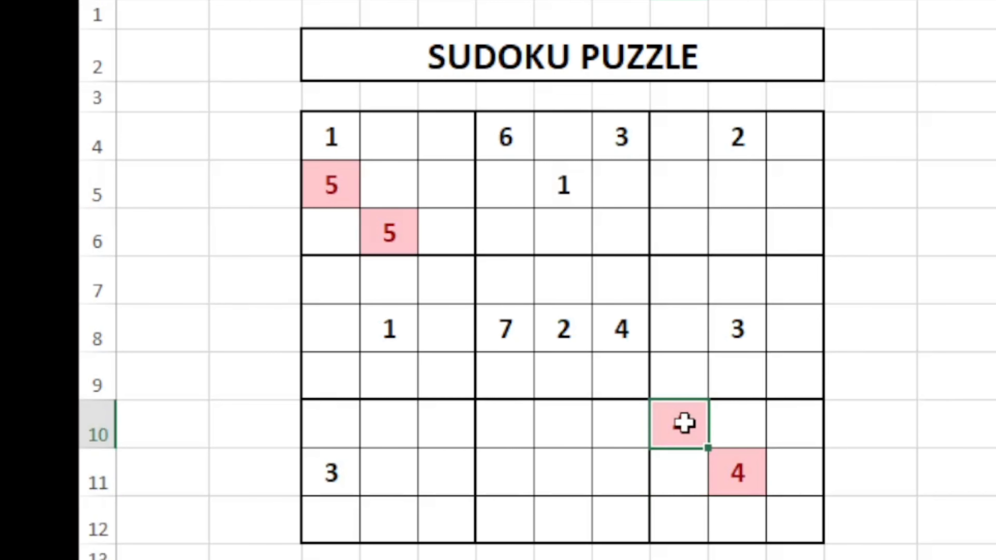
type("1")
key("Return")
left_click(333, 179)
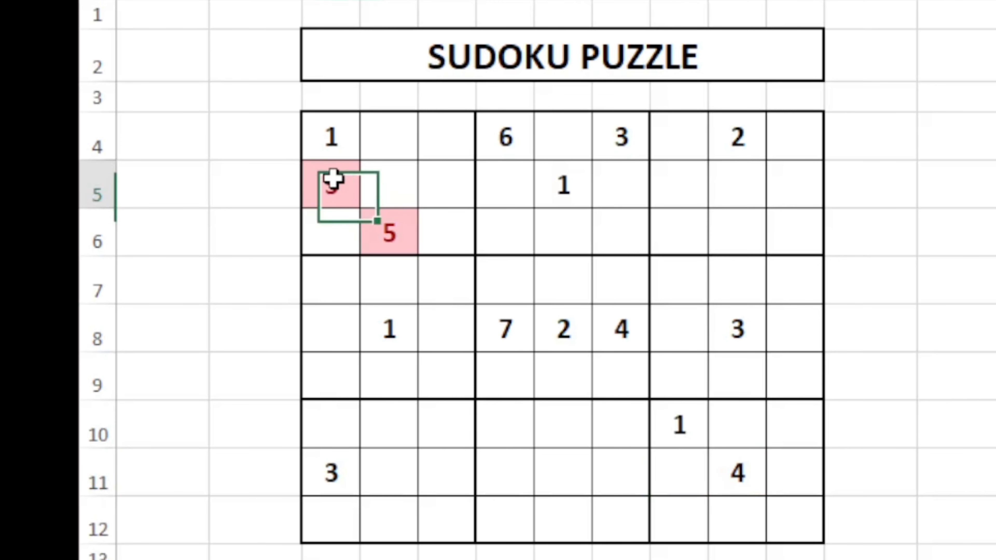
type("6")
key("Return")
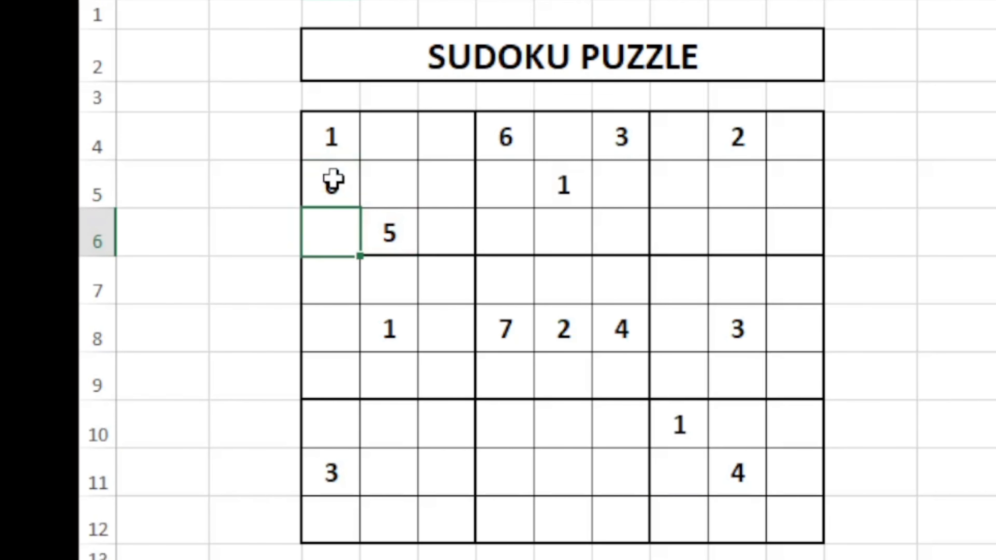
type("3")
key("Return")
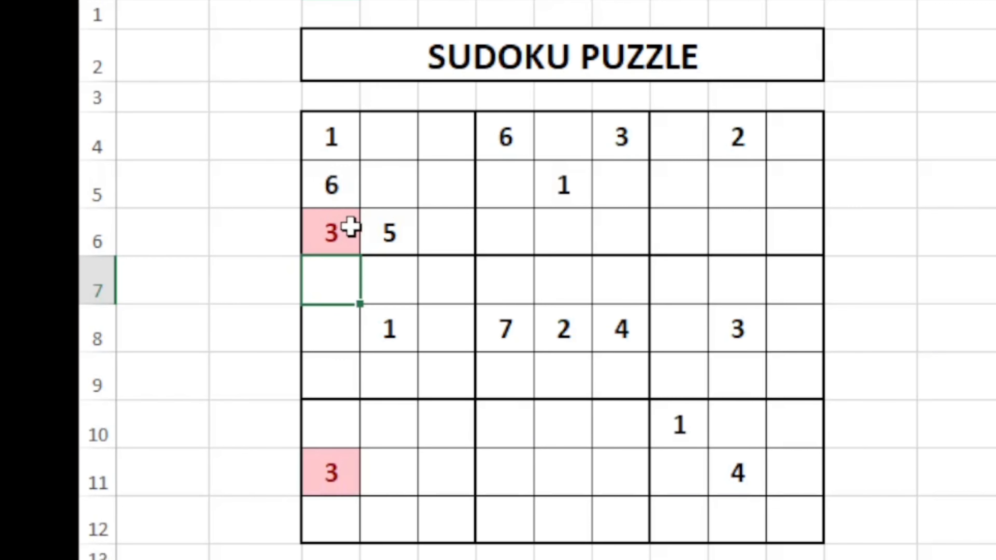
left_click(351, 234)
type("4")
key("Return")
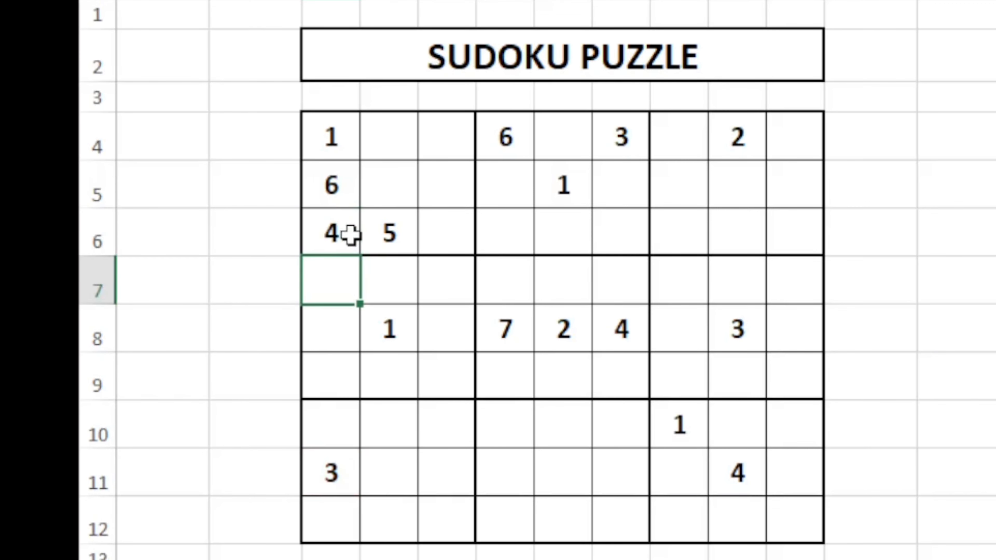
- Fill column C down with 5, 8 (replacing a clashing 7), 9 and 2, keeping the existing 3
type("5")
key("Return")
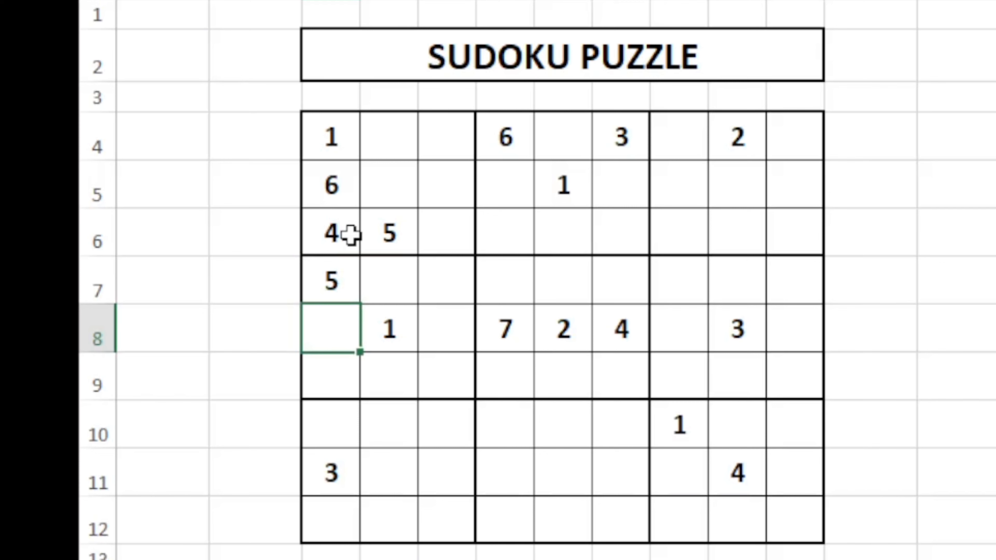
type("7")
key("Return")
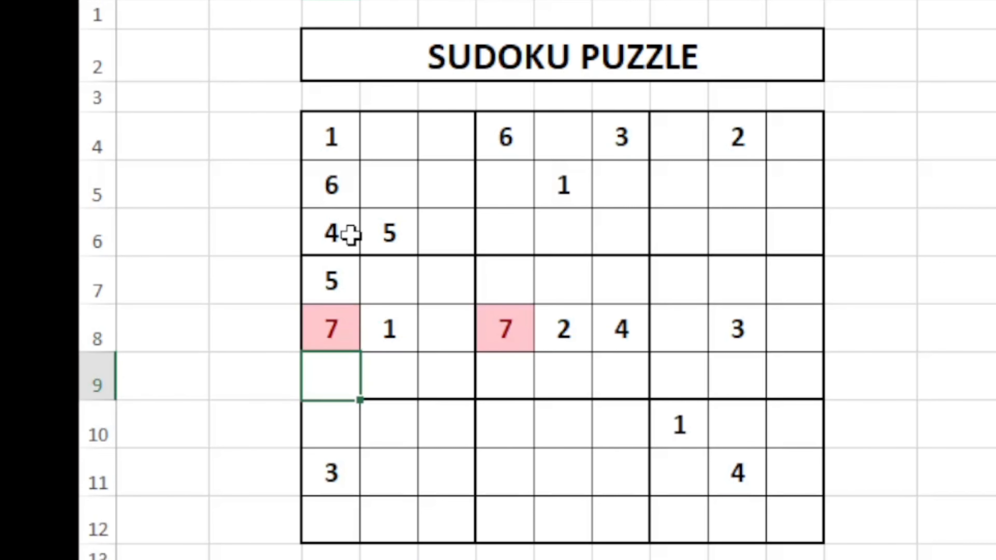
left_click(344, 337)
type("8")
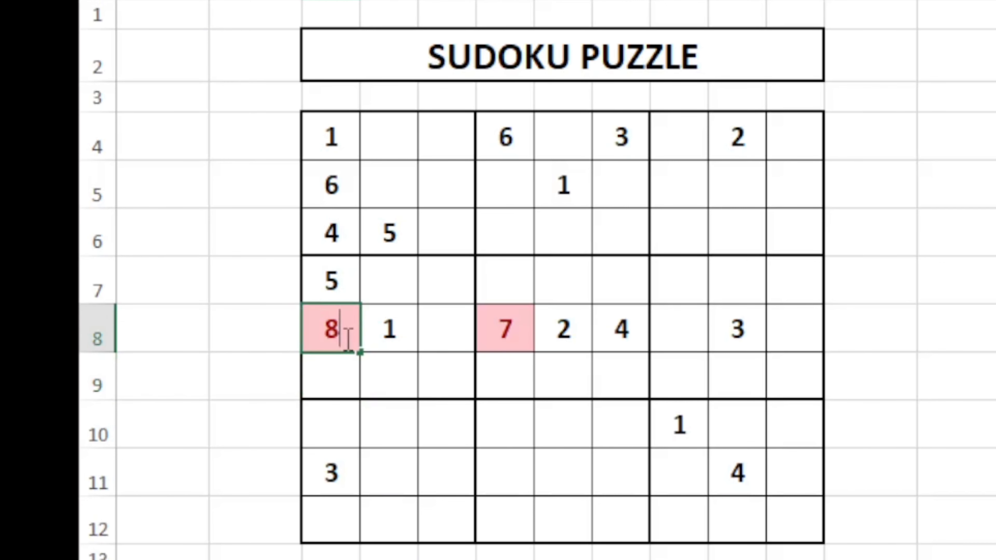
key("Return")
type("9")
key("Return")
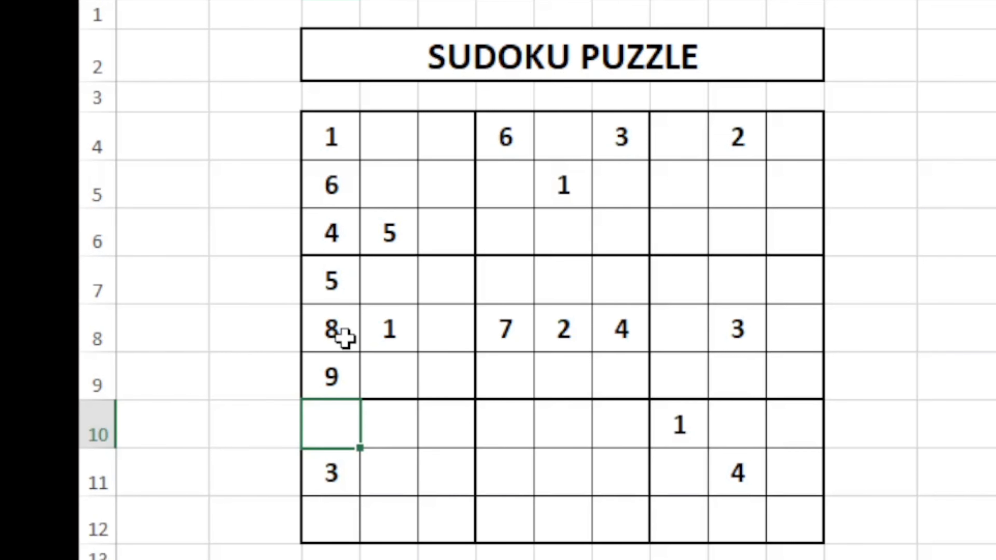
type("2")
key("Return")
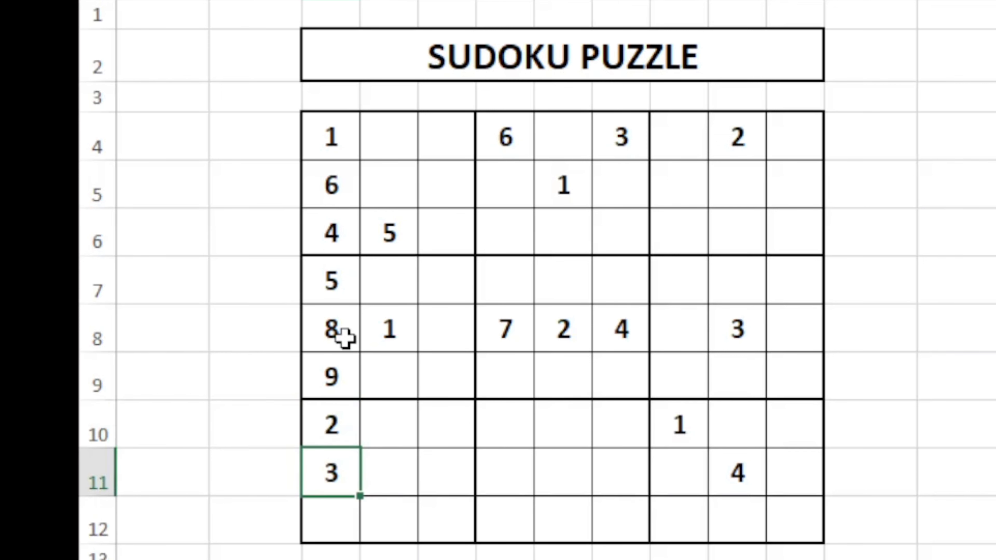
key("Return")
type("5")
key("Return")
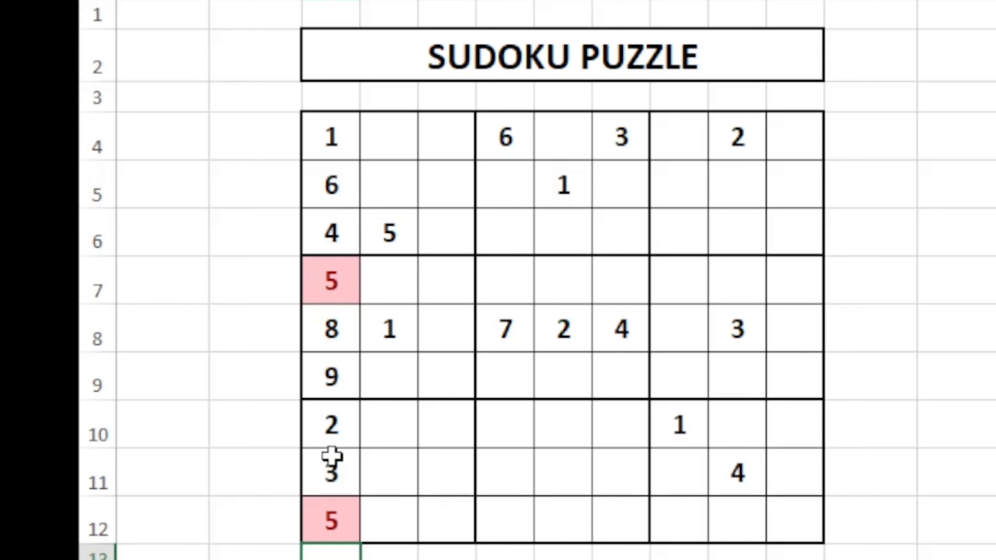
- Fix the duplicate in C12, trying 4 and settling on 7 so no pink remains
left_click(337, 517)
type("4")
key("Return")
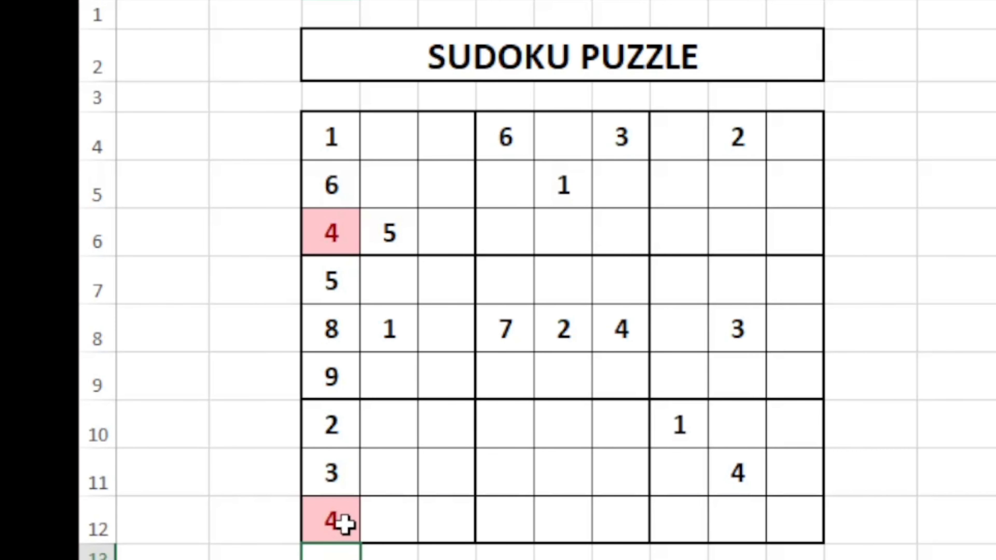
left_click(345, 524)
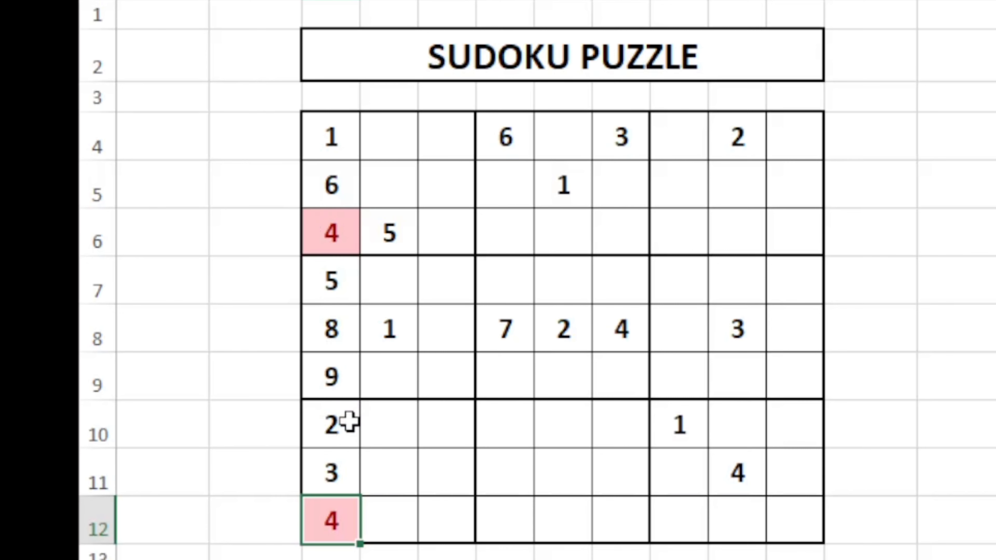
type("7")
key("Return")
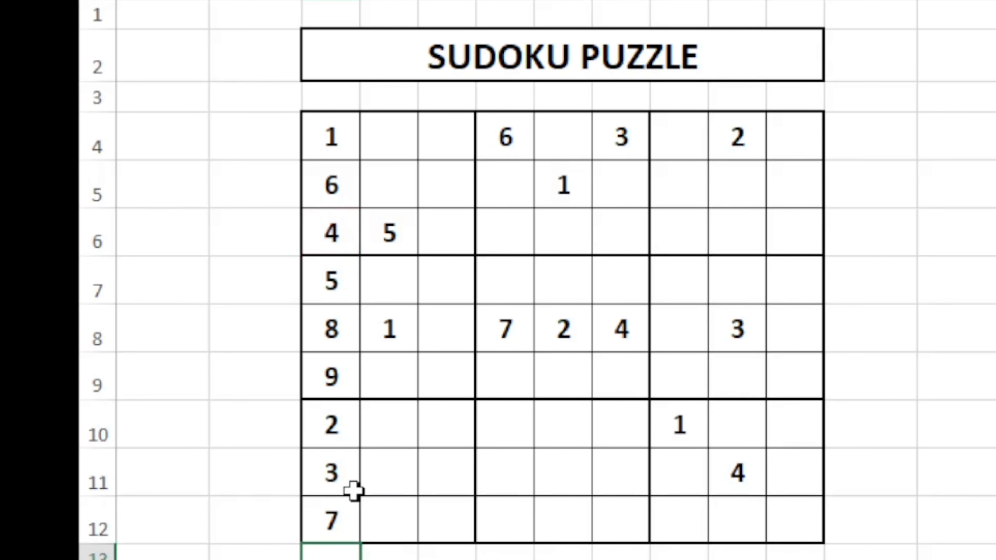
- Fill the top-left block's empty cells: 2 in E5, 3 in D5, 8 in D4, 9 in E4
left_click(404, 506)
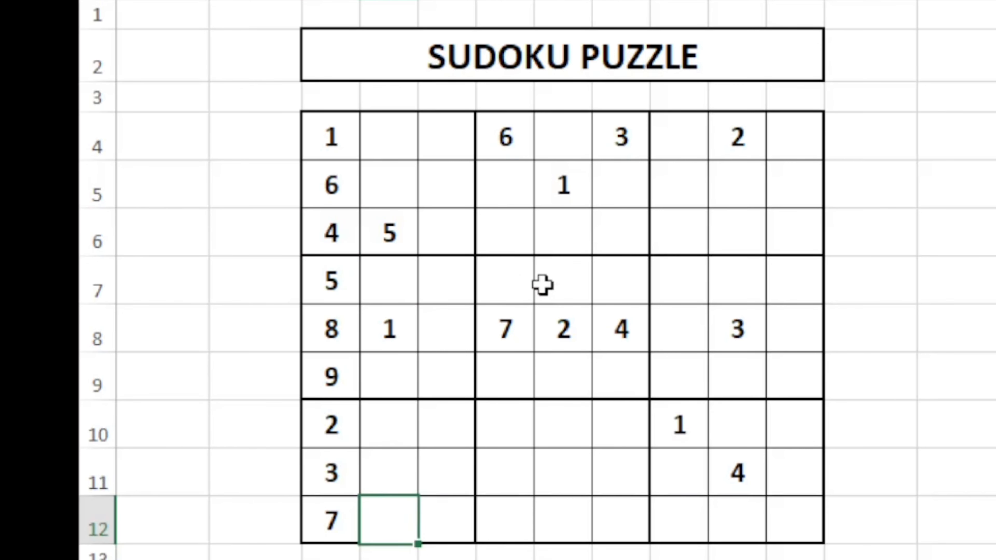
left_click(461, 177)
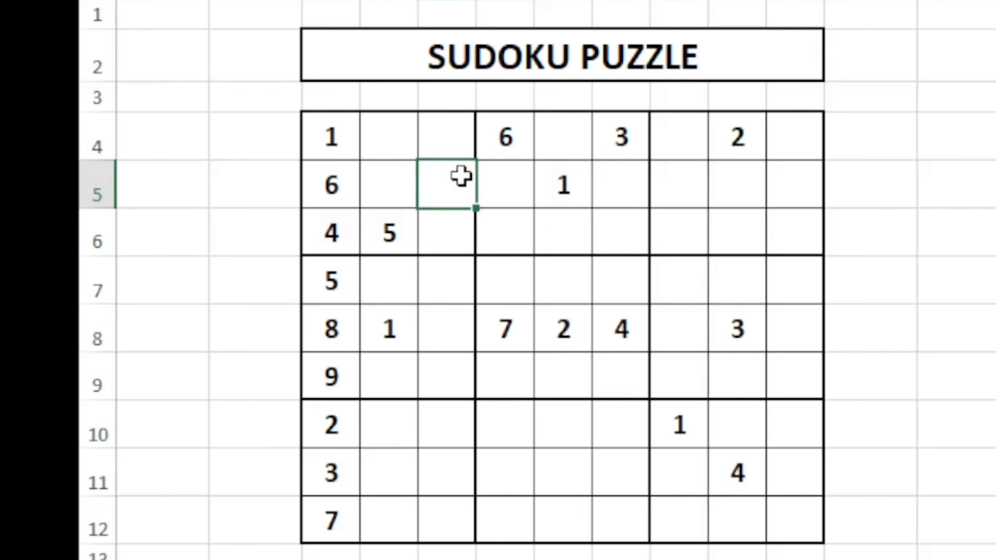
type("2")
key("Return")
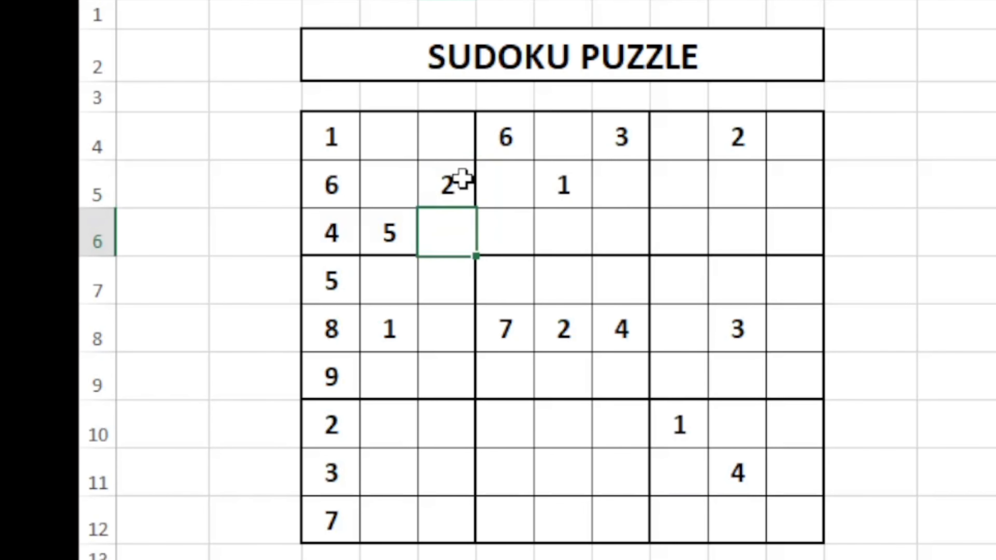
left_click(407, 192)
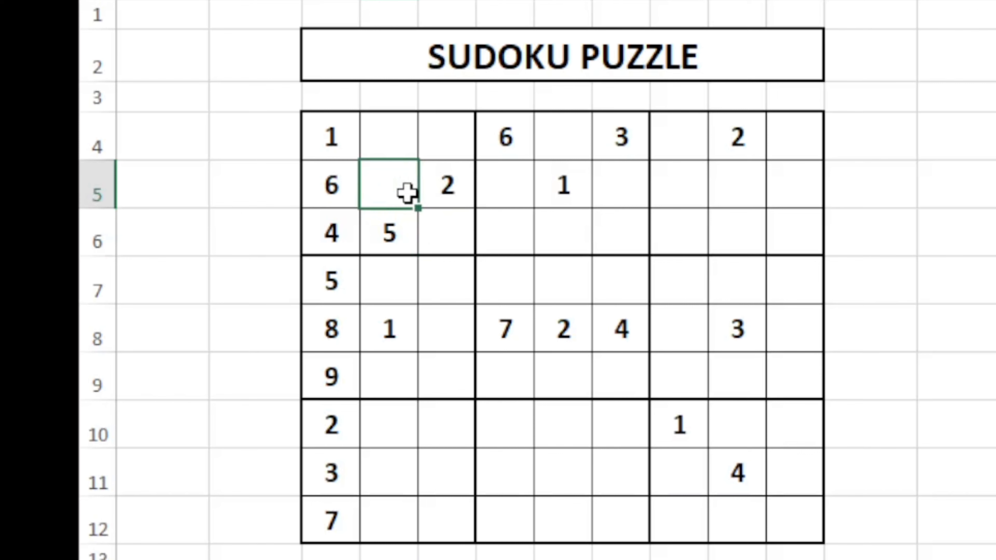
type("3")
key("Return")
left_click(411, 145)
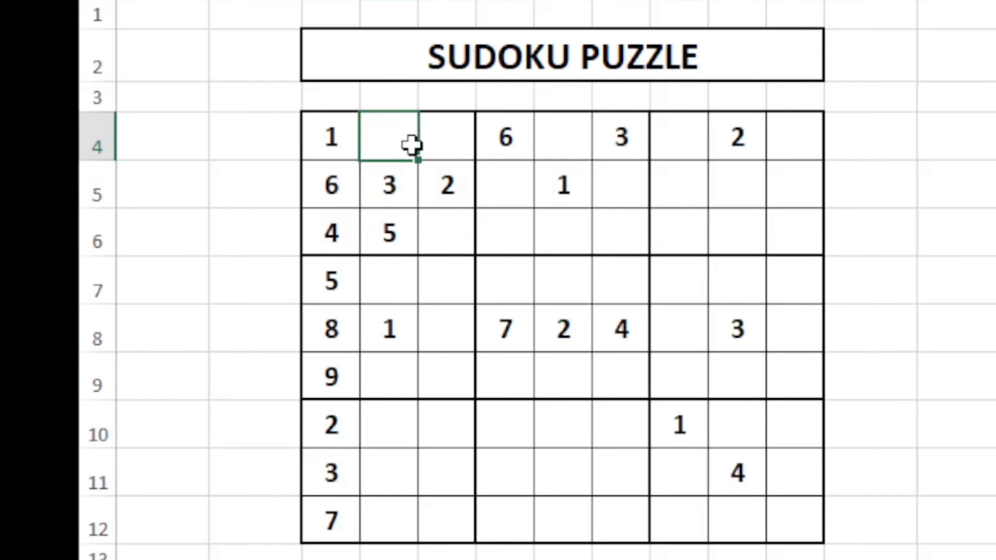
type("8")
key("Return")
left_click(444, 136)
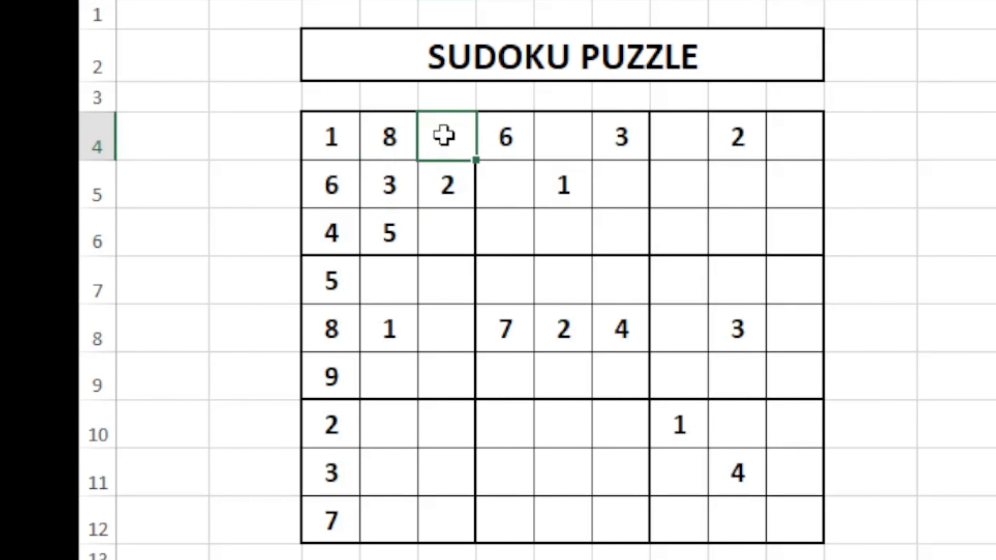
type("9")
key("Return")
- Put 7 in E6, then enter a 7 in F6 so the clashing 7s show pink
left_click(451, 248)
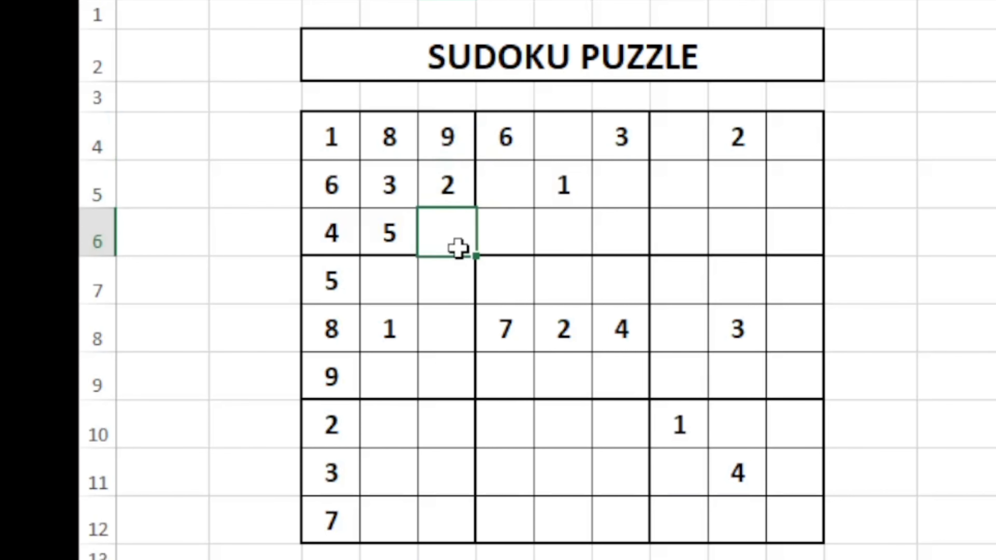
type("7")
key("Return")
left_click(515, 229)
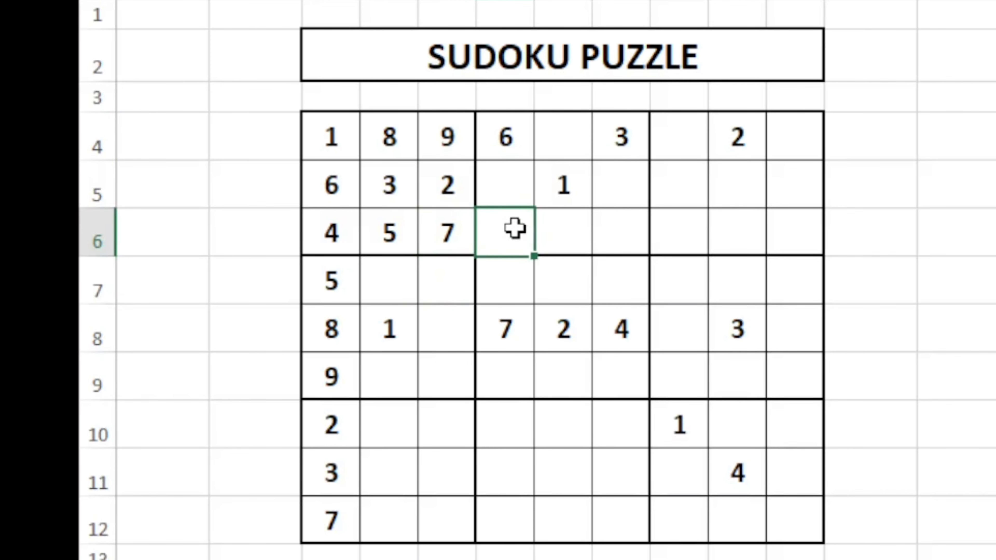
type("7")
left_click(641, 235)
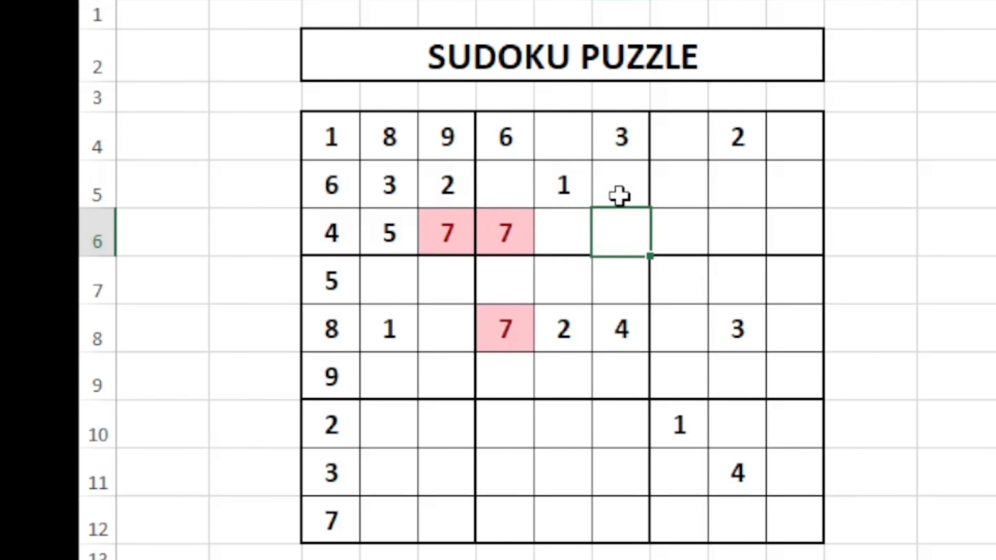